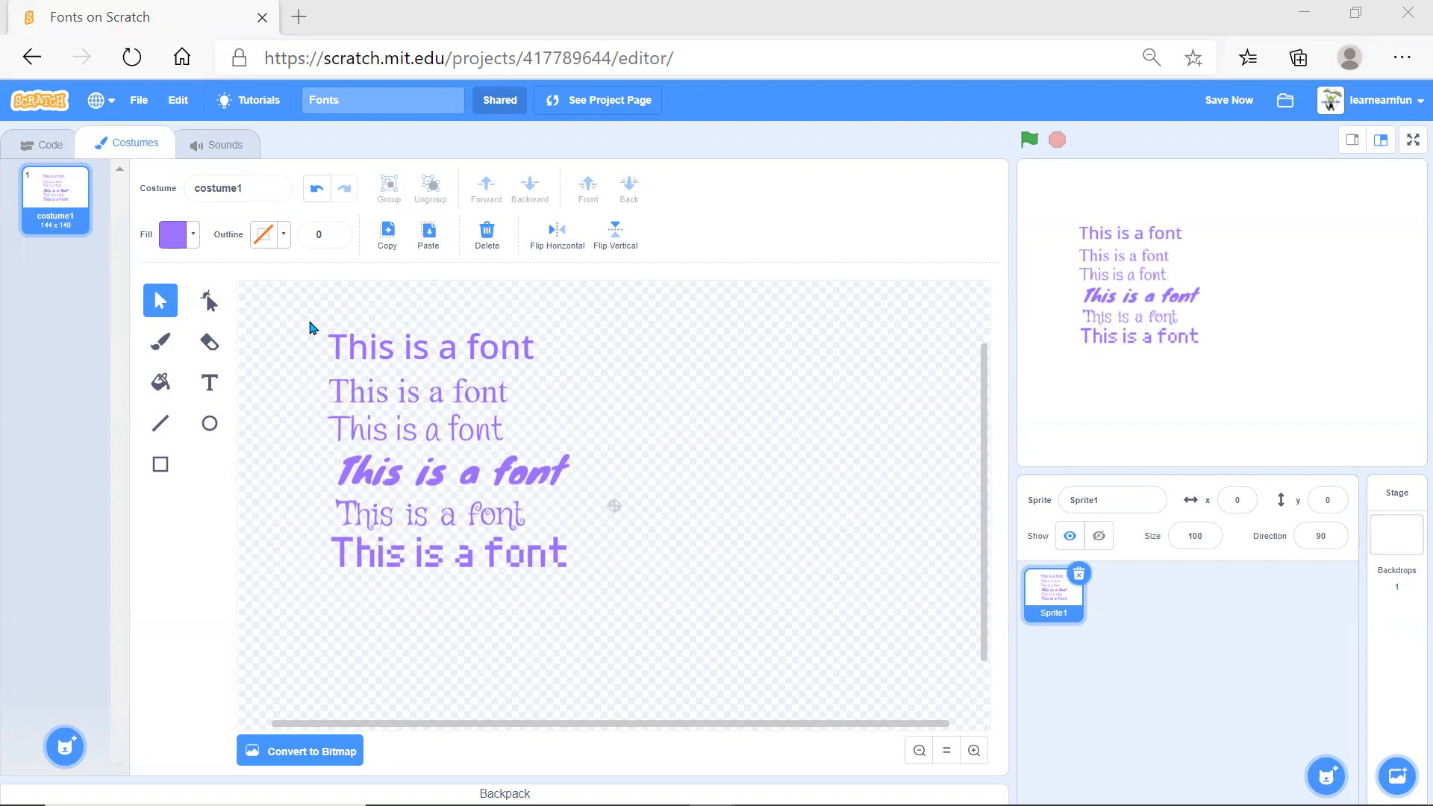
- Select all text lines in the costume, clear the selection and save the Fonts project
key("ctrl+a")
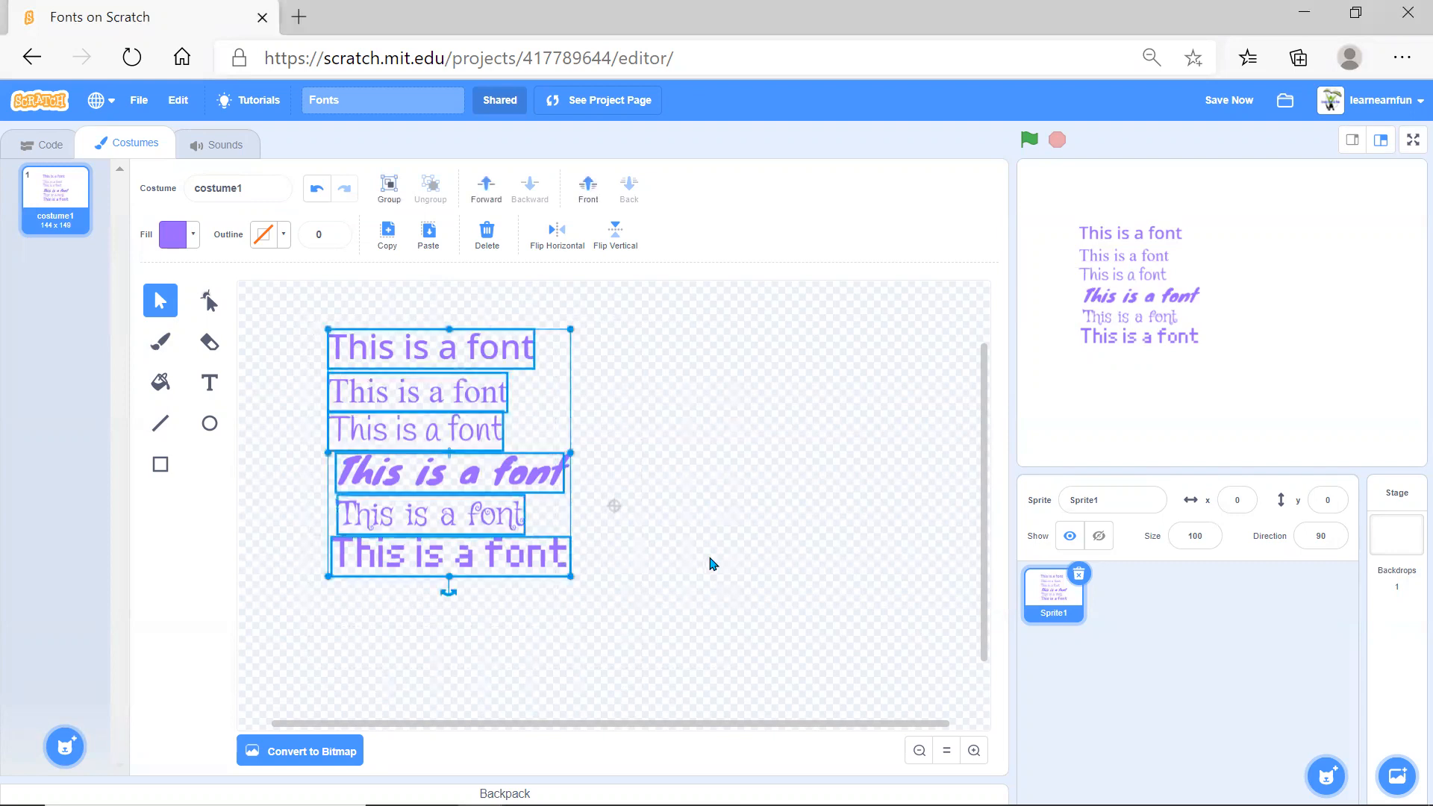
left_click(713, 564)
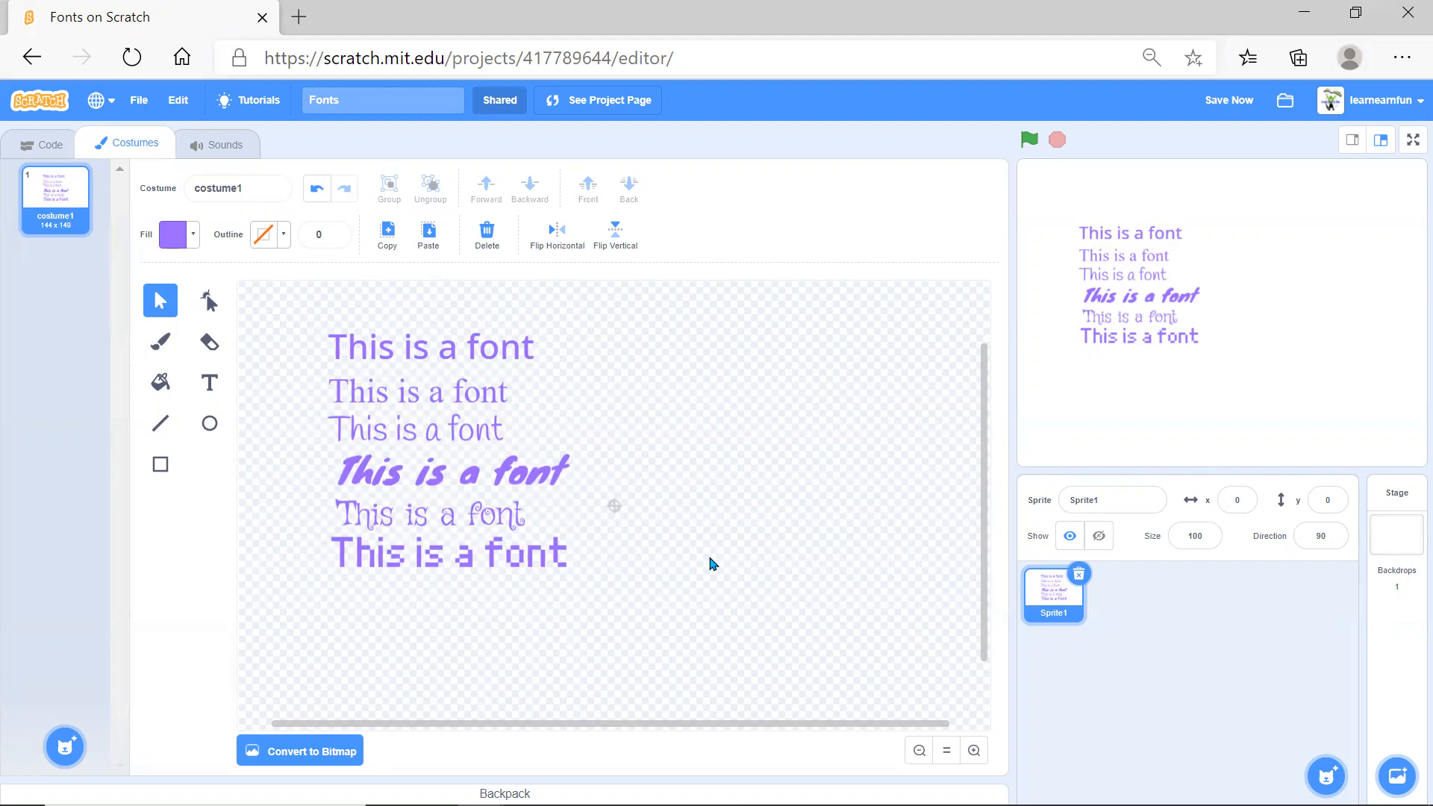
key("ctrl+s")
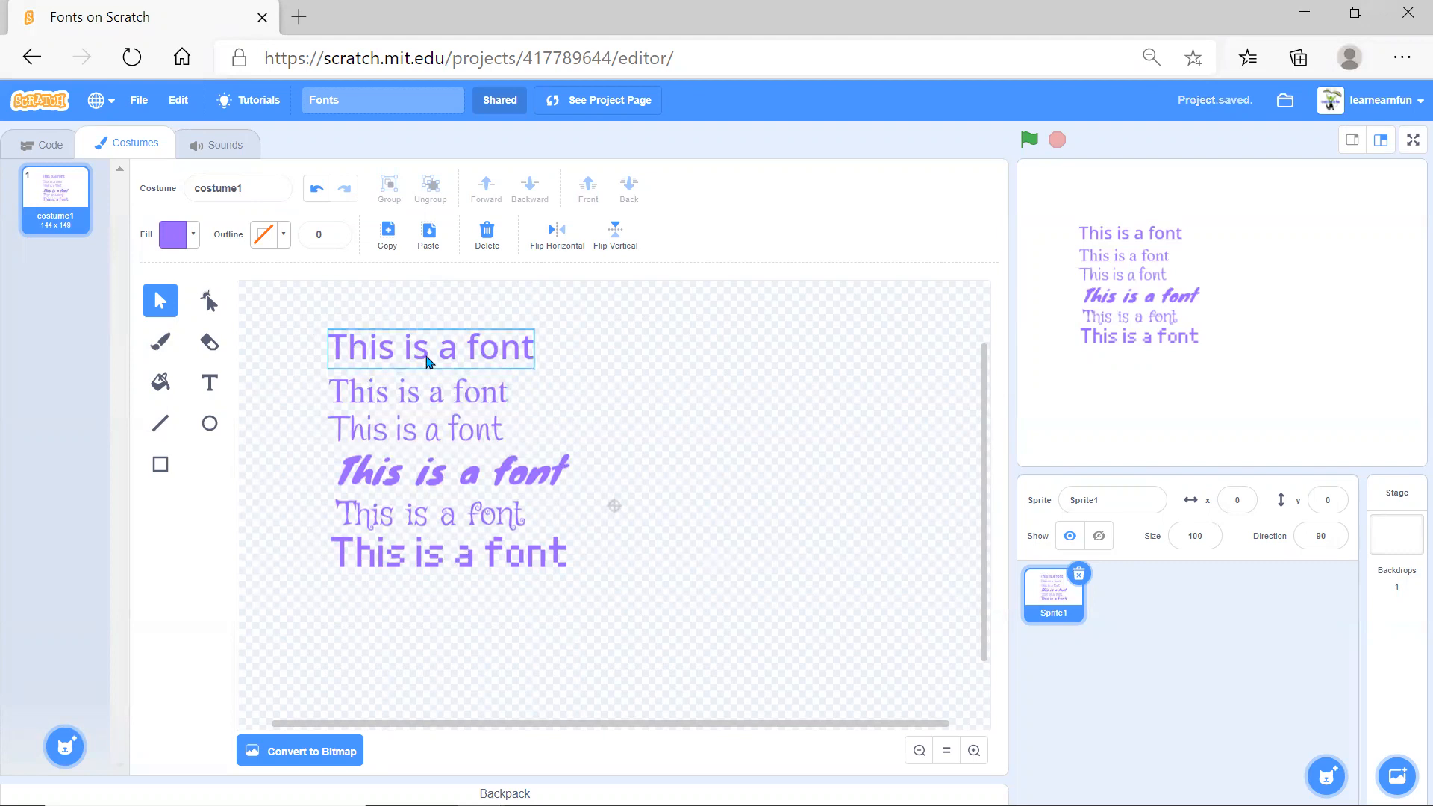
left_click_drag(740, 635, 768, 663)
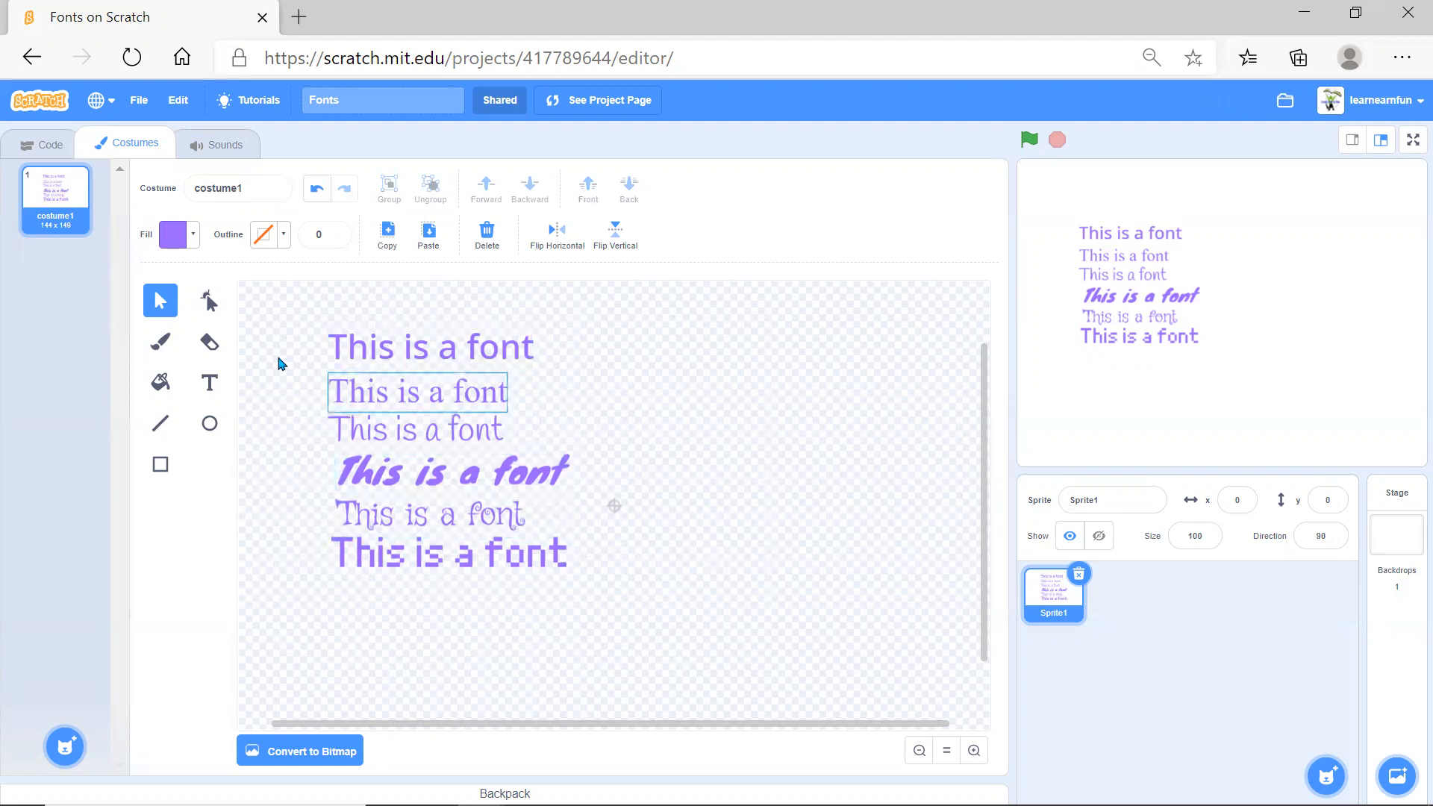
- Examine the fonts available for the first text line in the costume, choosing Sans Serif
left_click(398, 342)
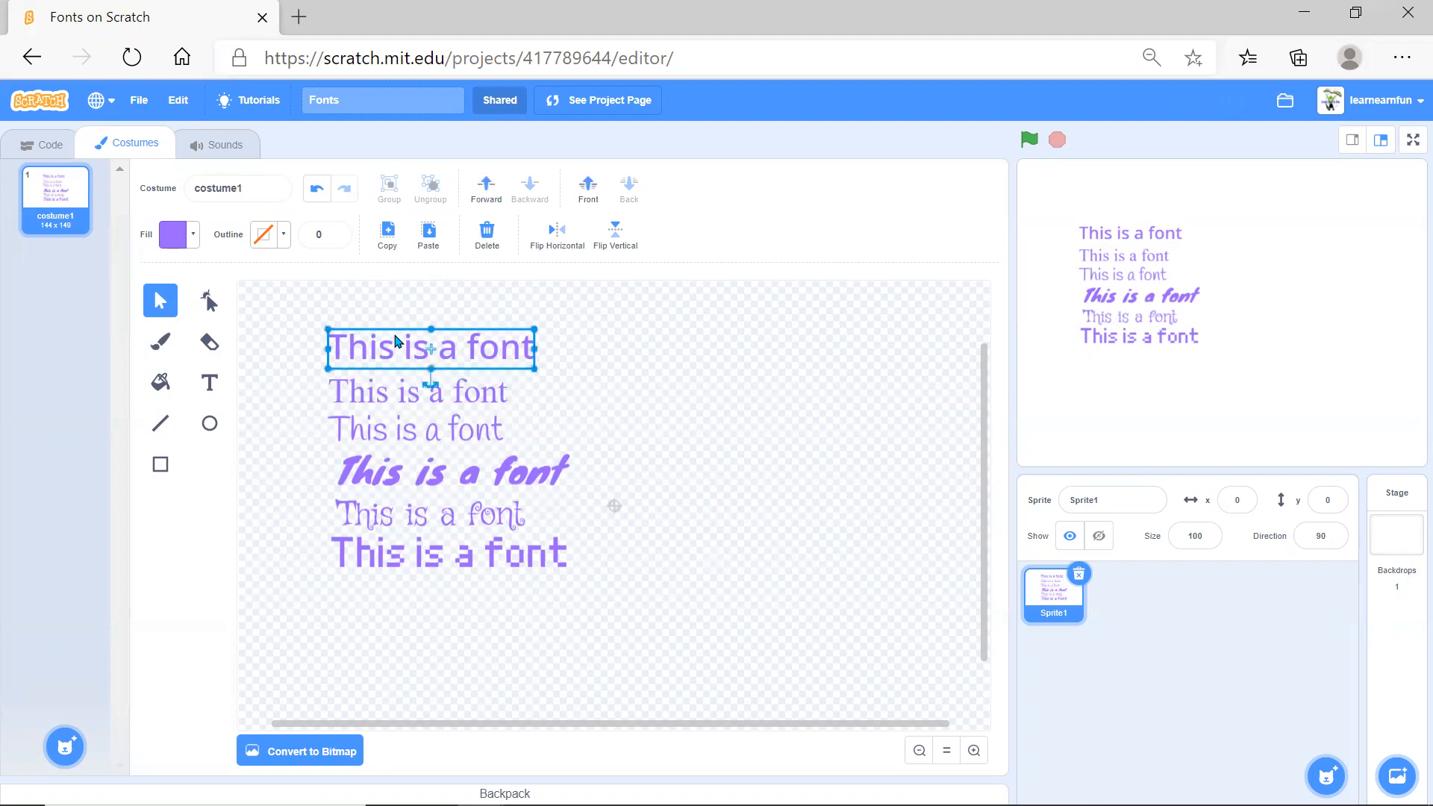
left_click(210, 382)
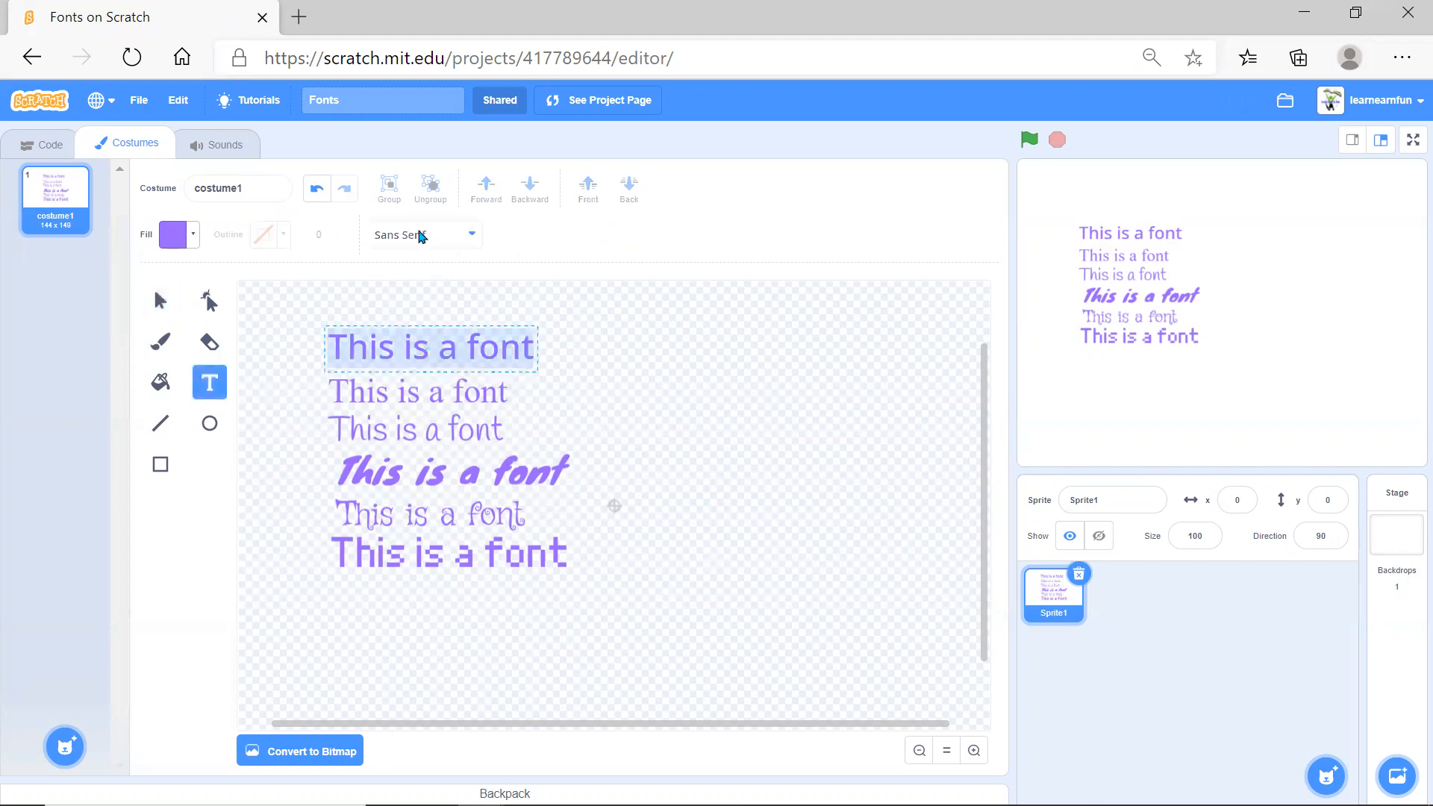
left_click(422, 236)
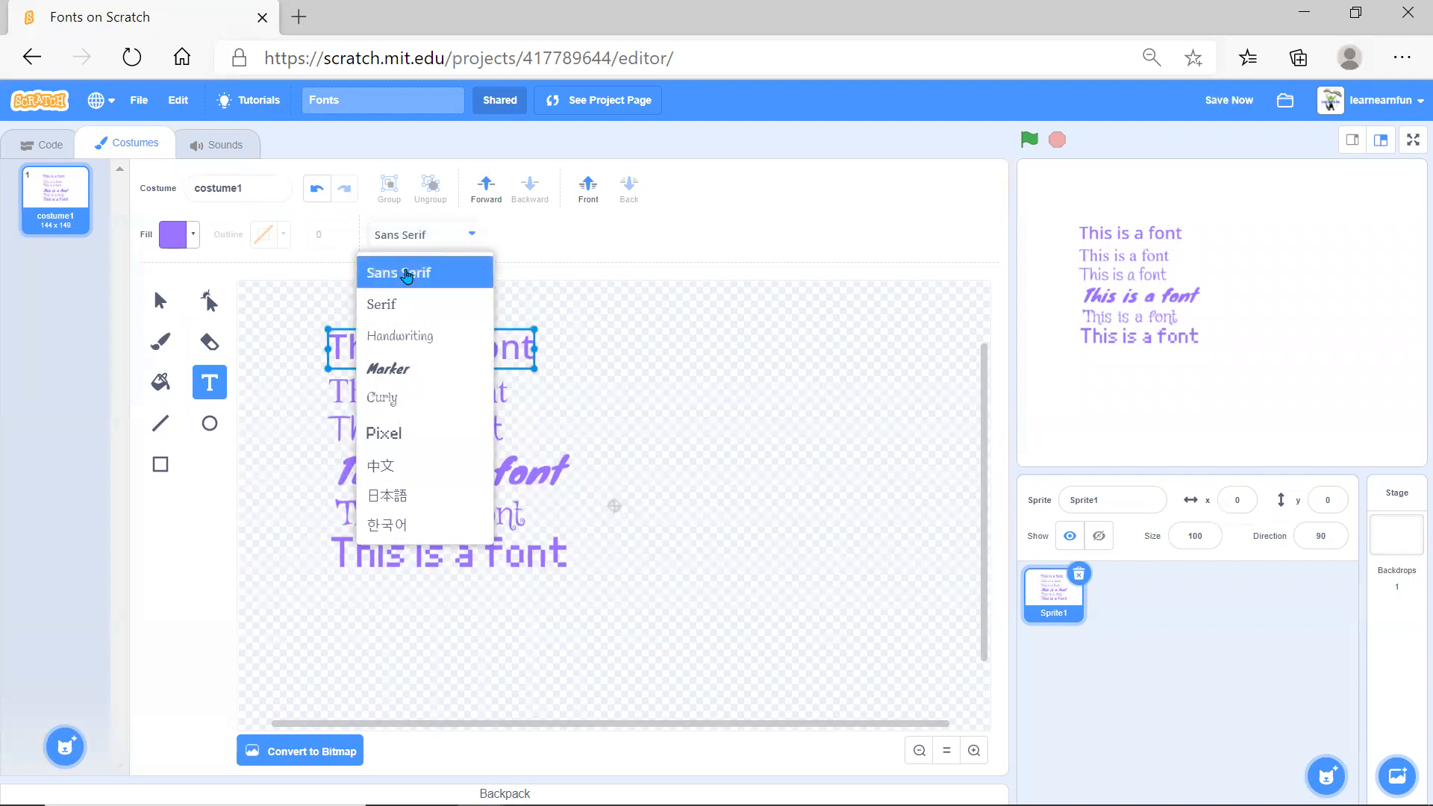
left_click(407, 275)
left_click(739, 464)
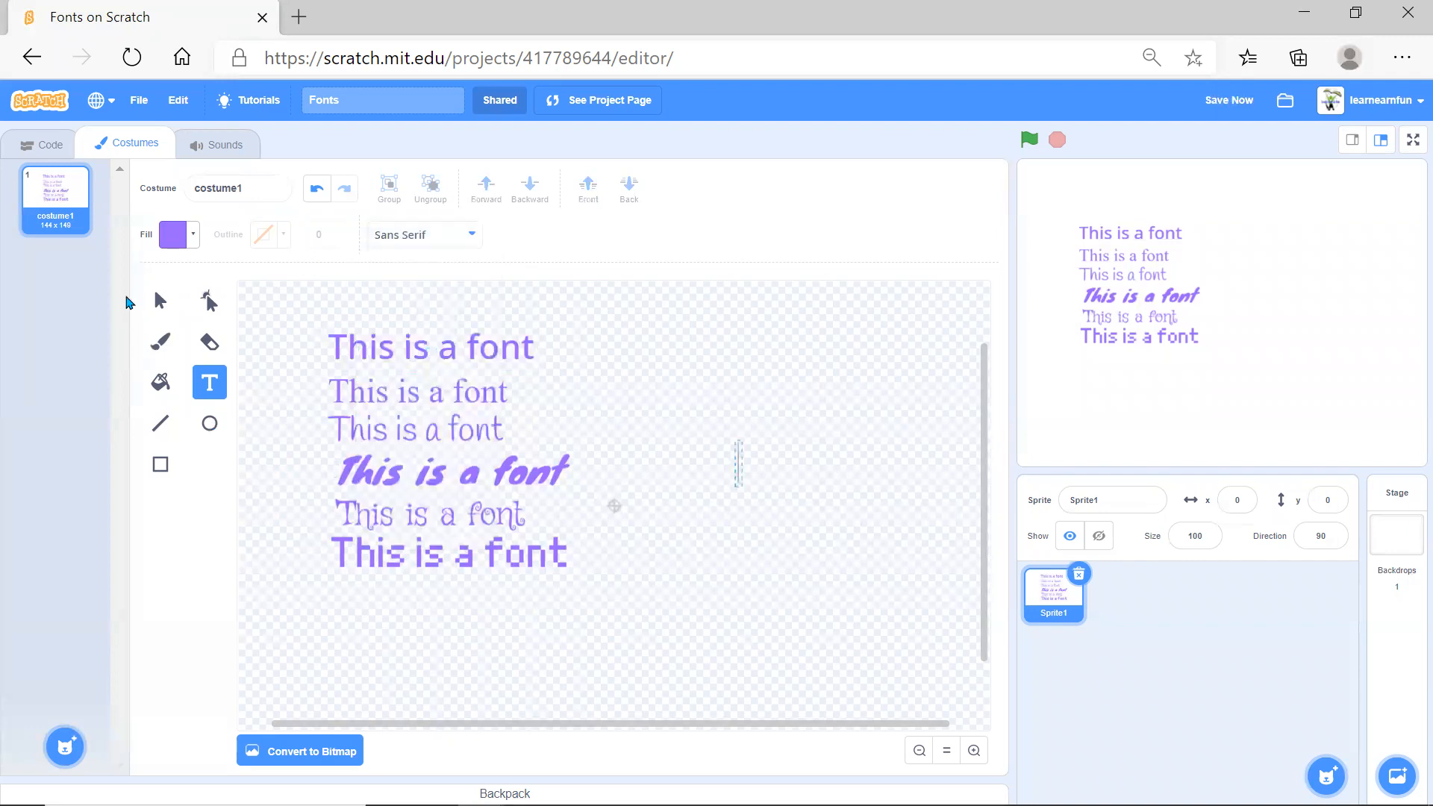
left_click(155, 299)
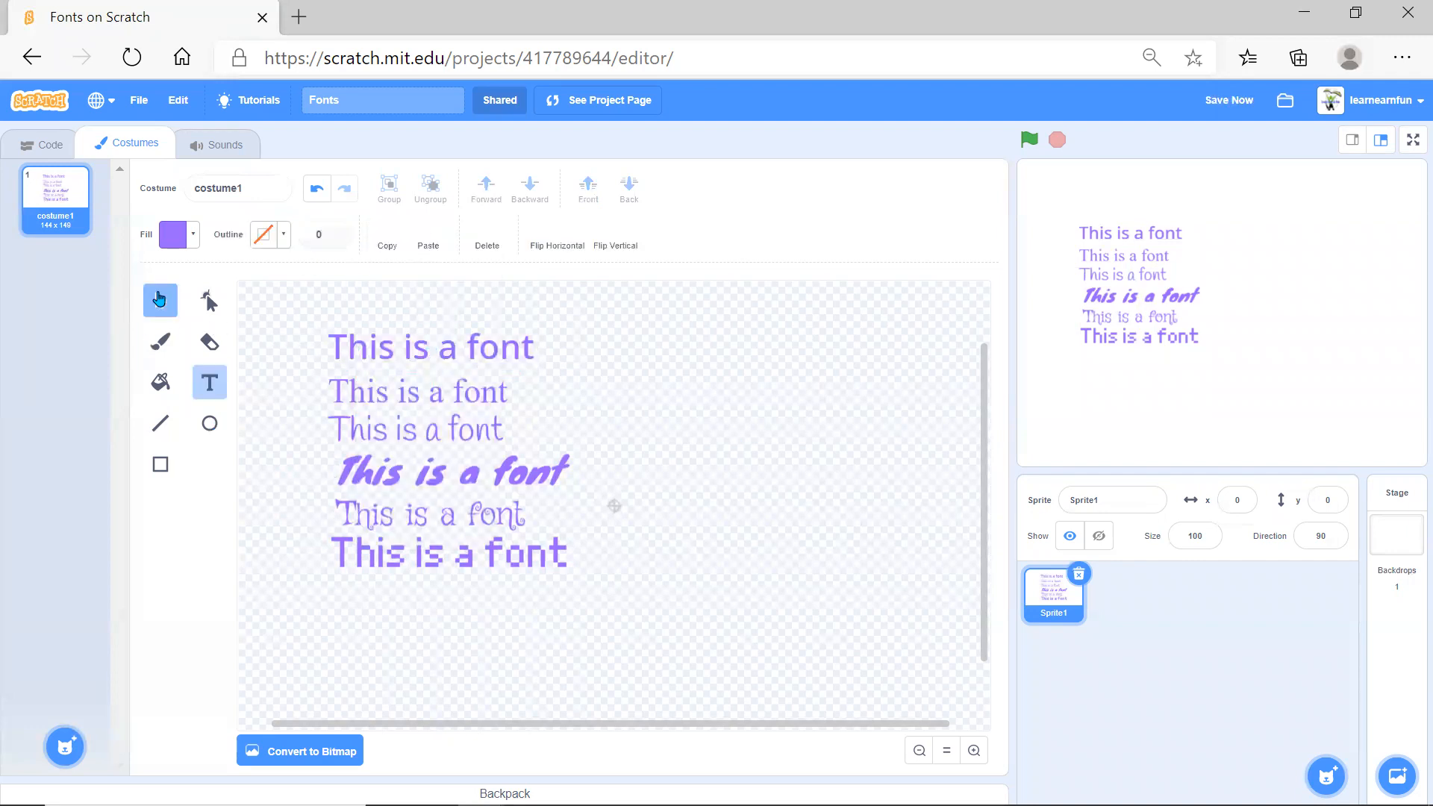
left_click_drag(541, 526, 614, 595)
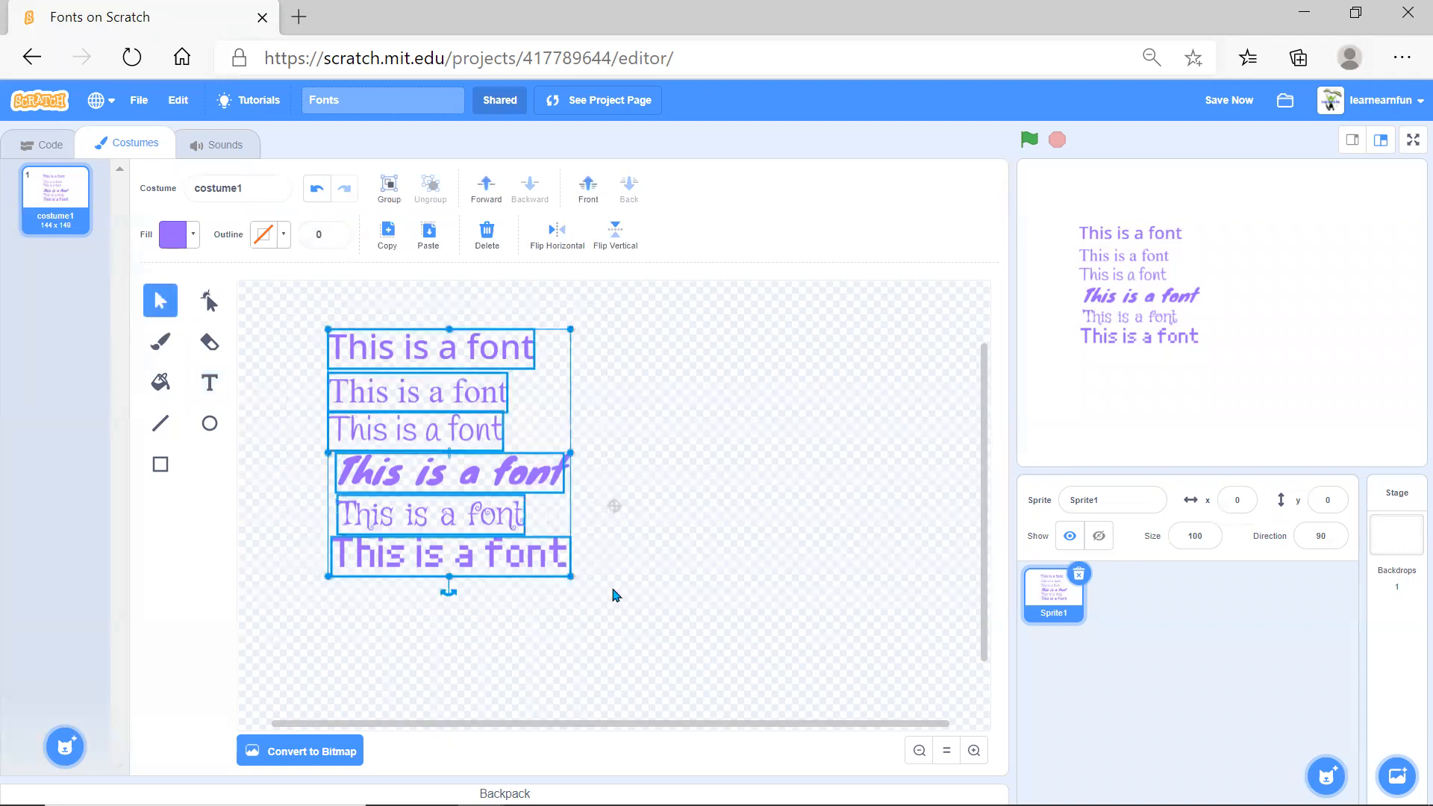
left_click(540, 642)
- Search the web for "google drawings" in a new browser tab
left_click(280, 59)
key("ctrl+t")
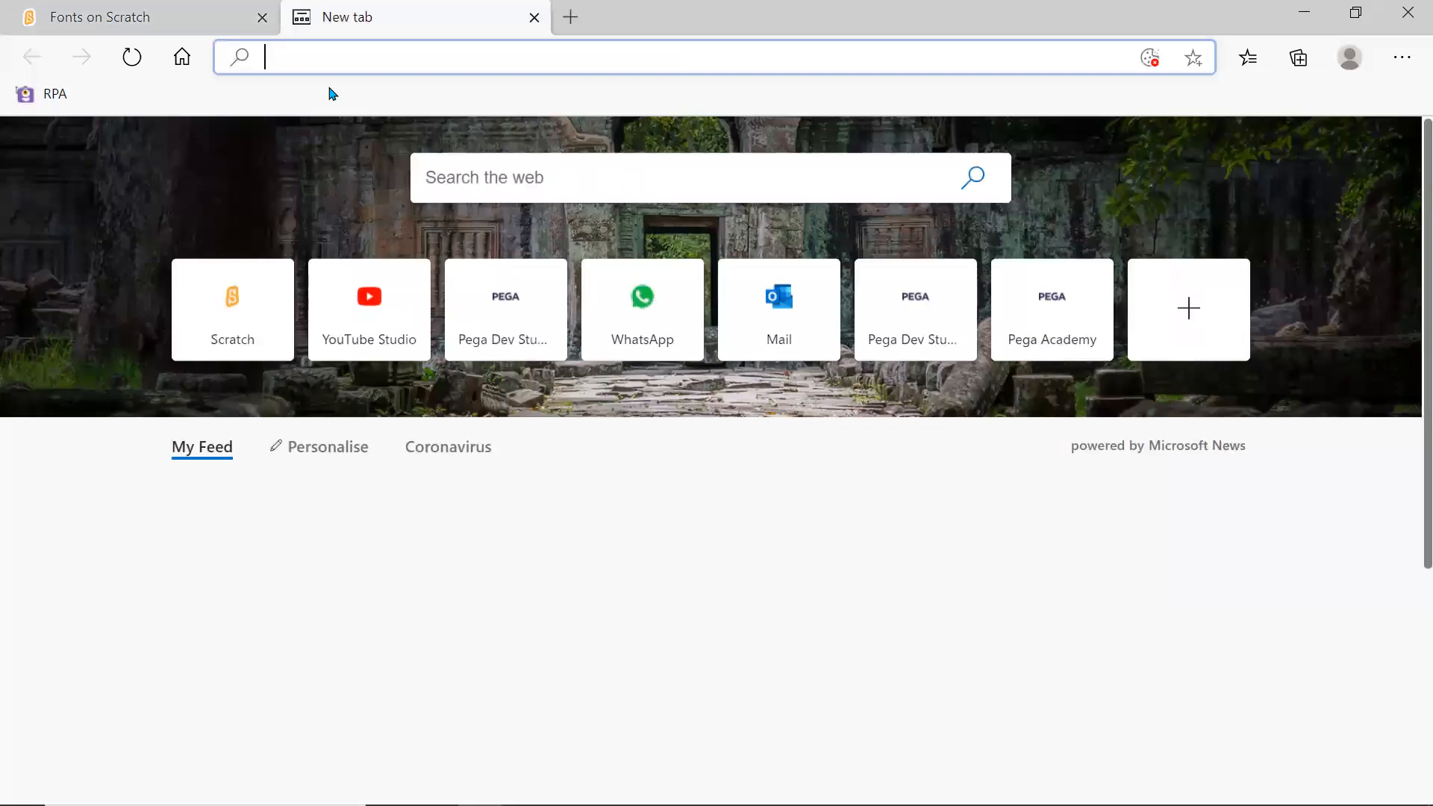
type("gogo")
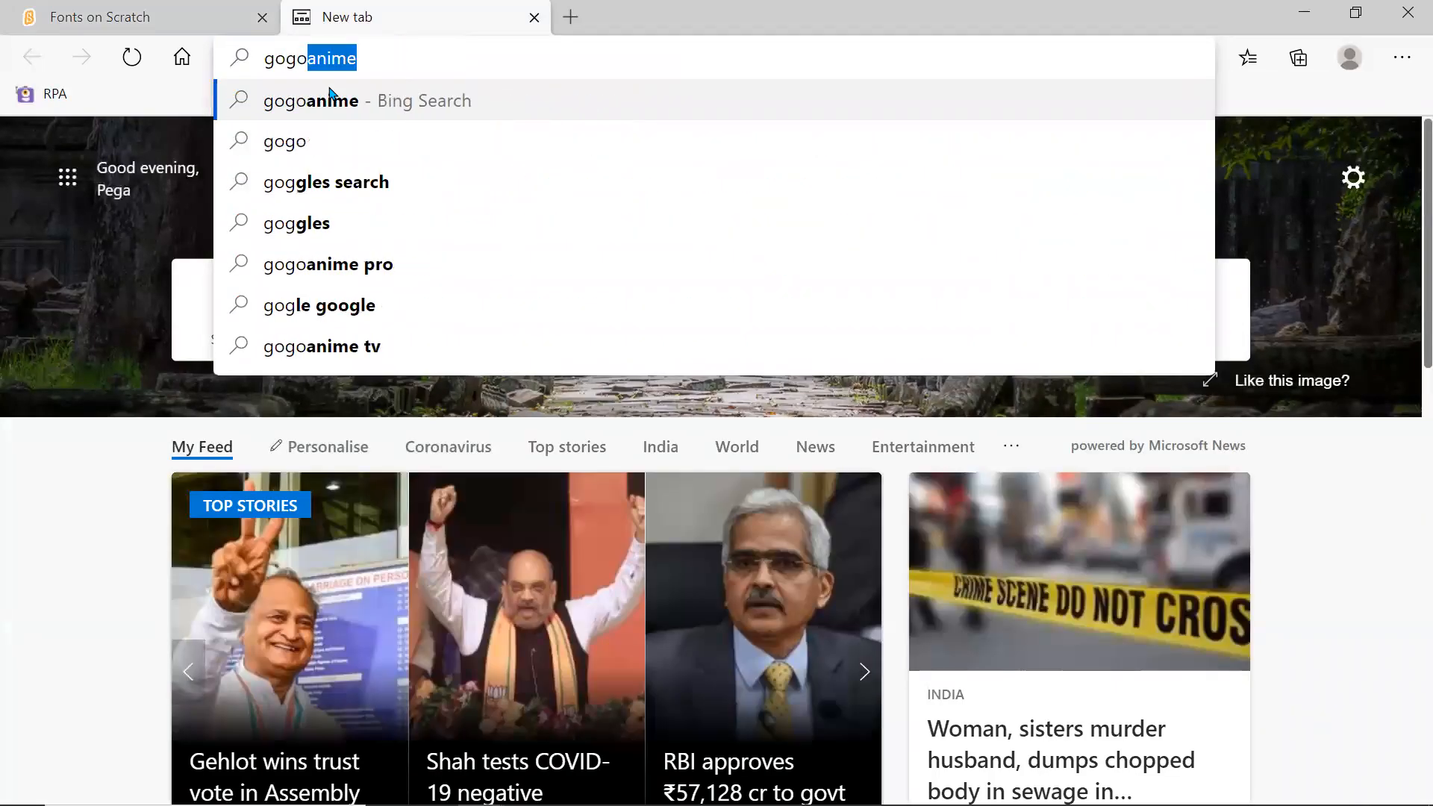
key("BackSpace")
key("BackSpace")
key("BackSpace")
type("oogl")
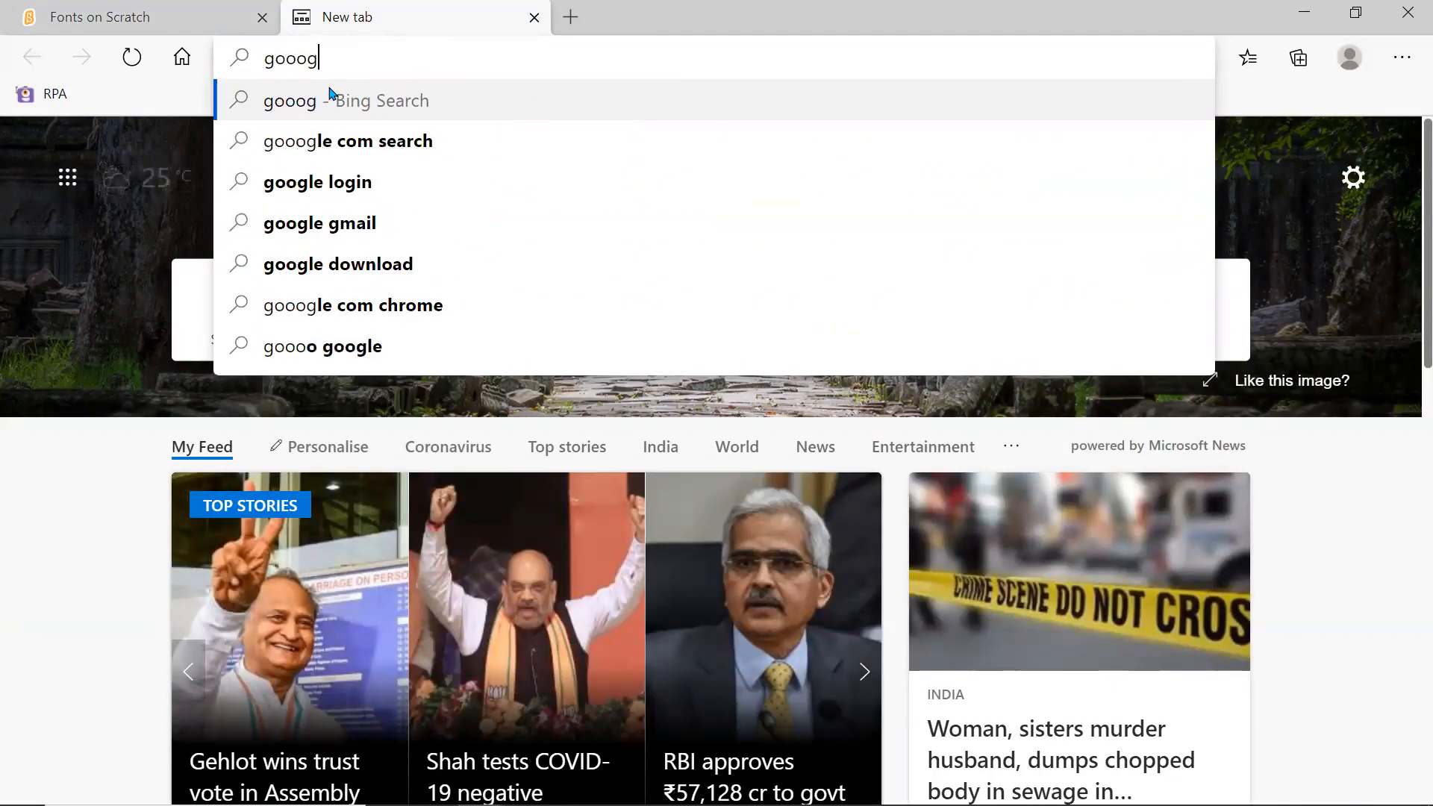
key("BackSpace")
key("BackSpace")
key("BackSpace")
type("gle f")
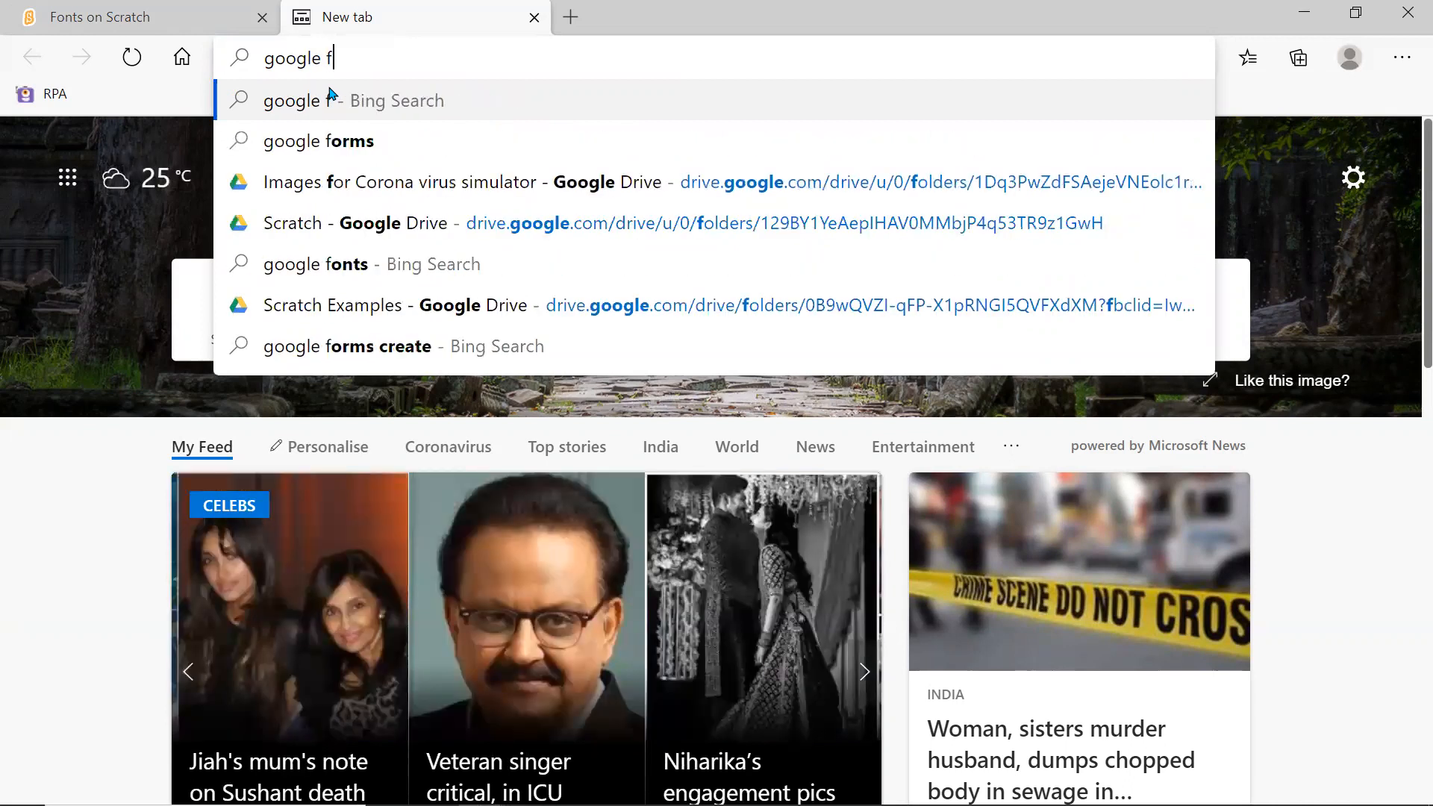
key("BackSpace")
type("darw")
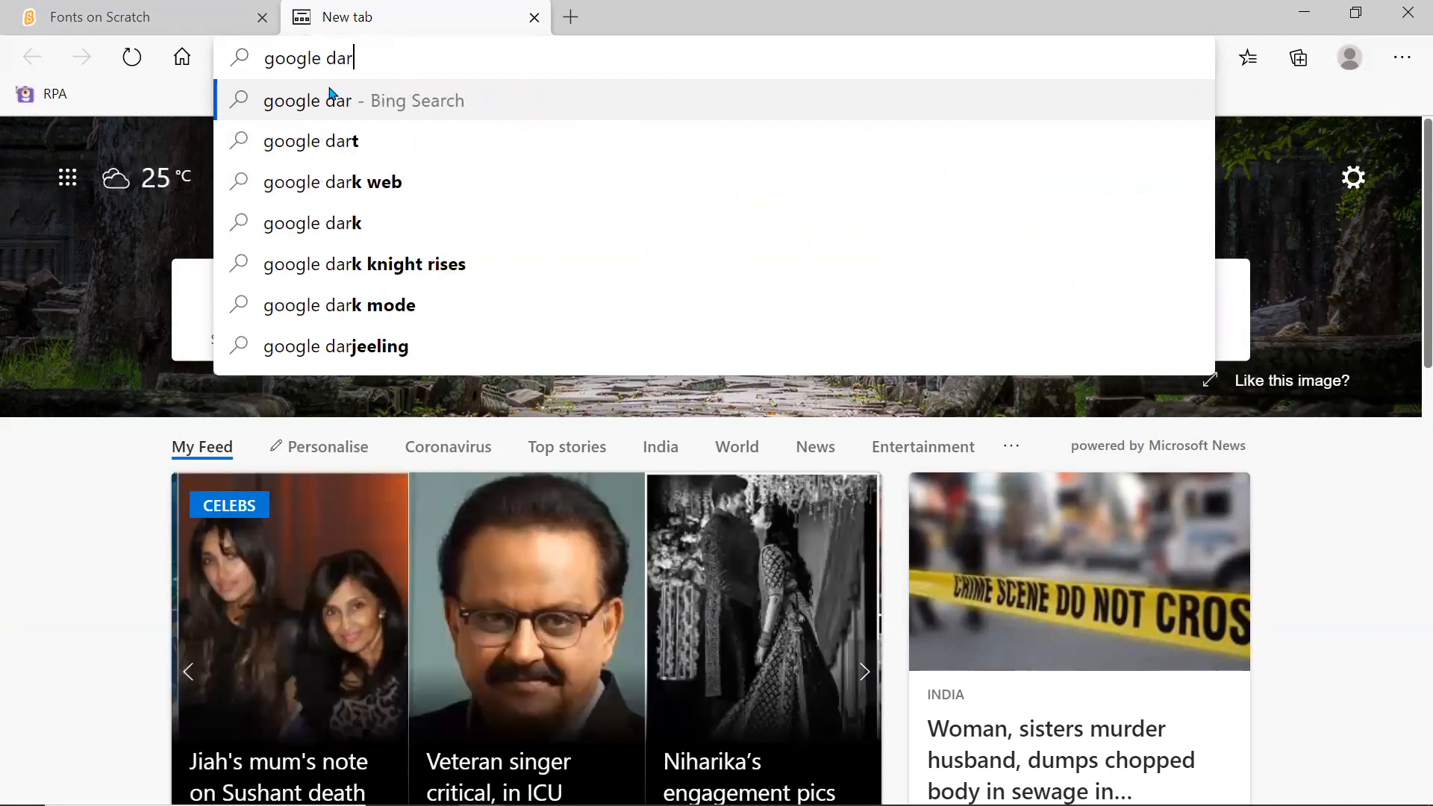
key("BackSpace")
key("BackSpace")
key("BackSpace")
type("rawings")
key("Return")
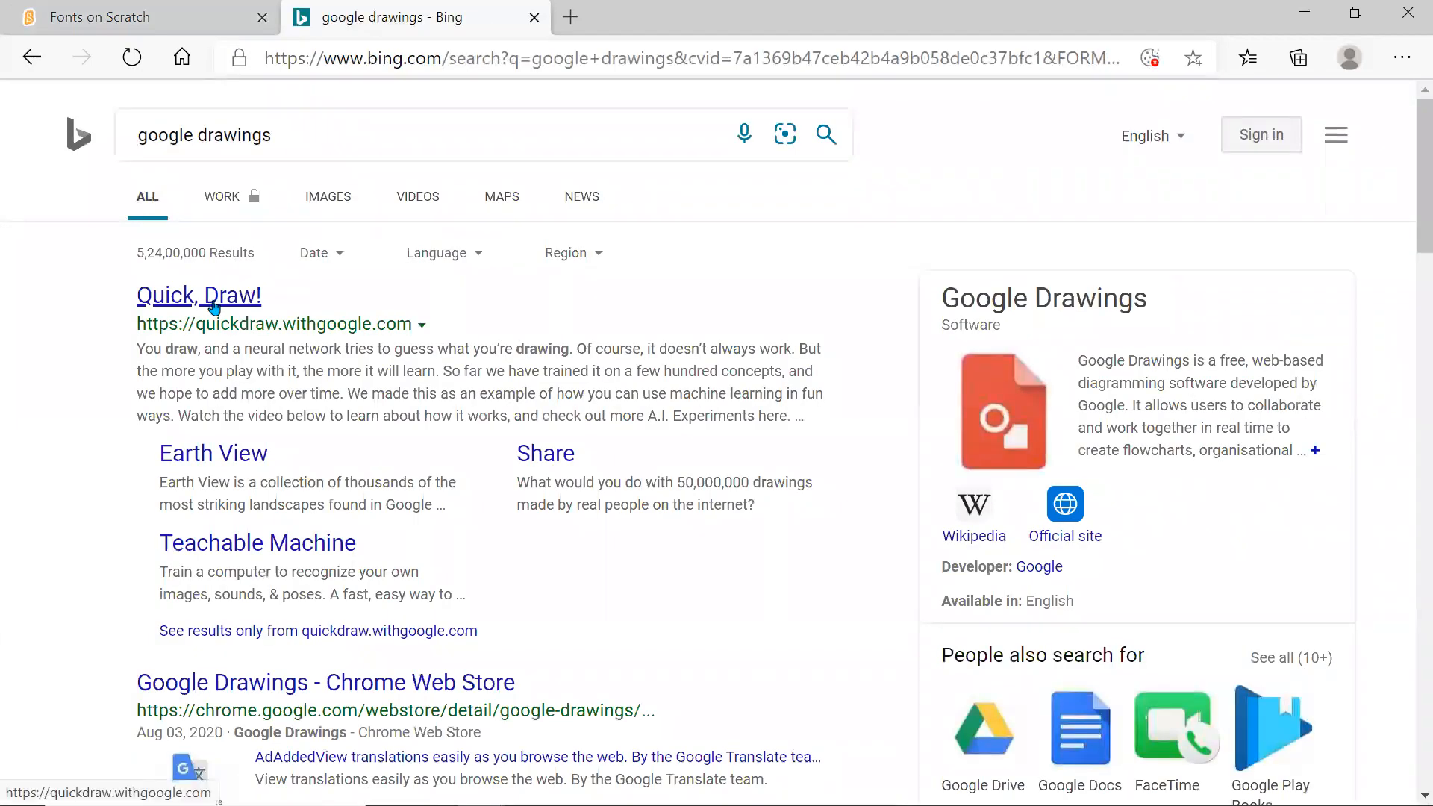
left_click(214, 302)
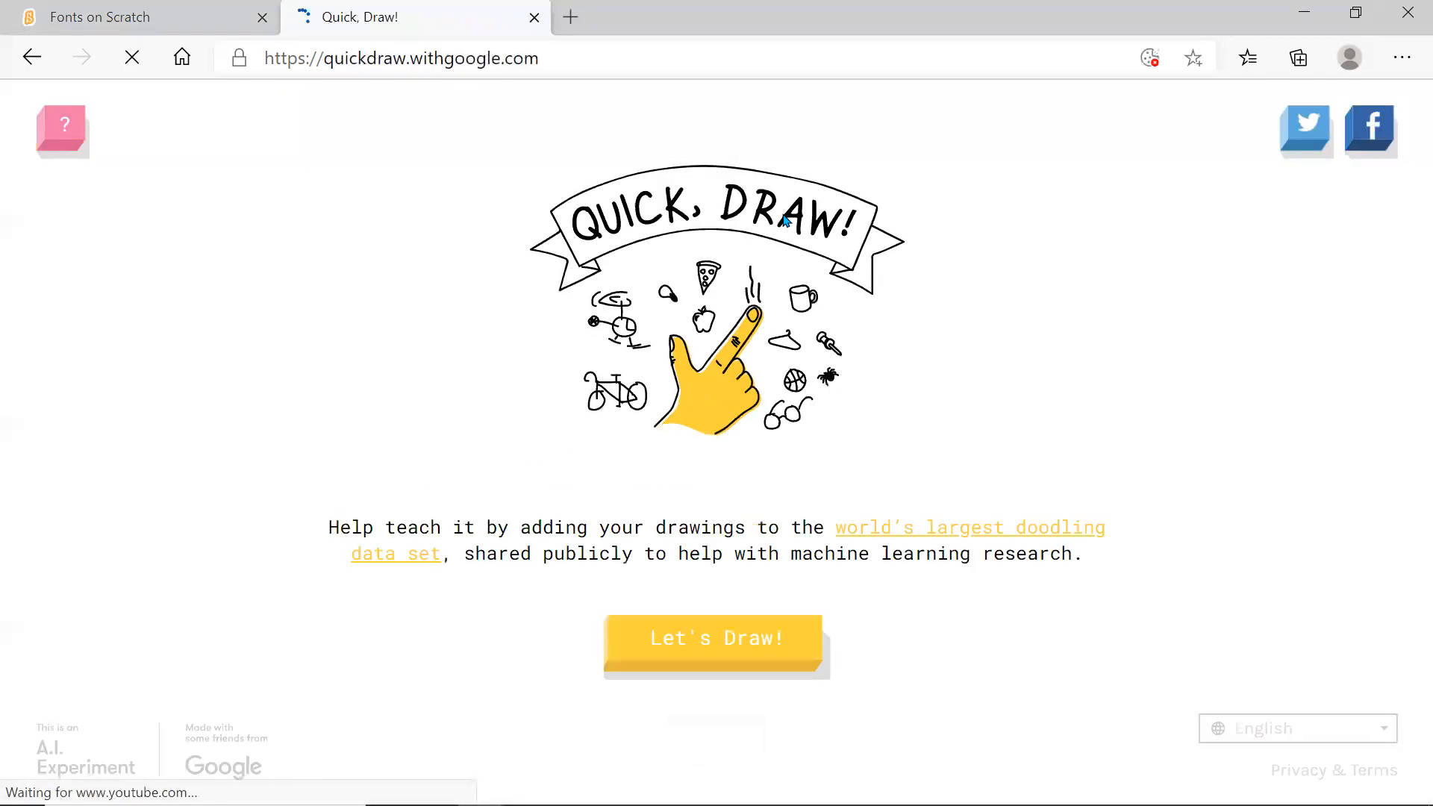
left_click(695, 646)
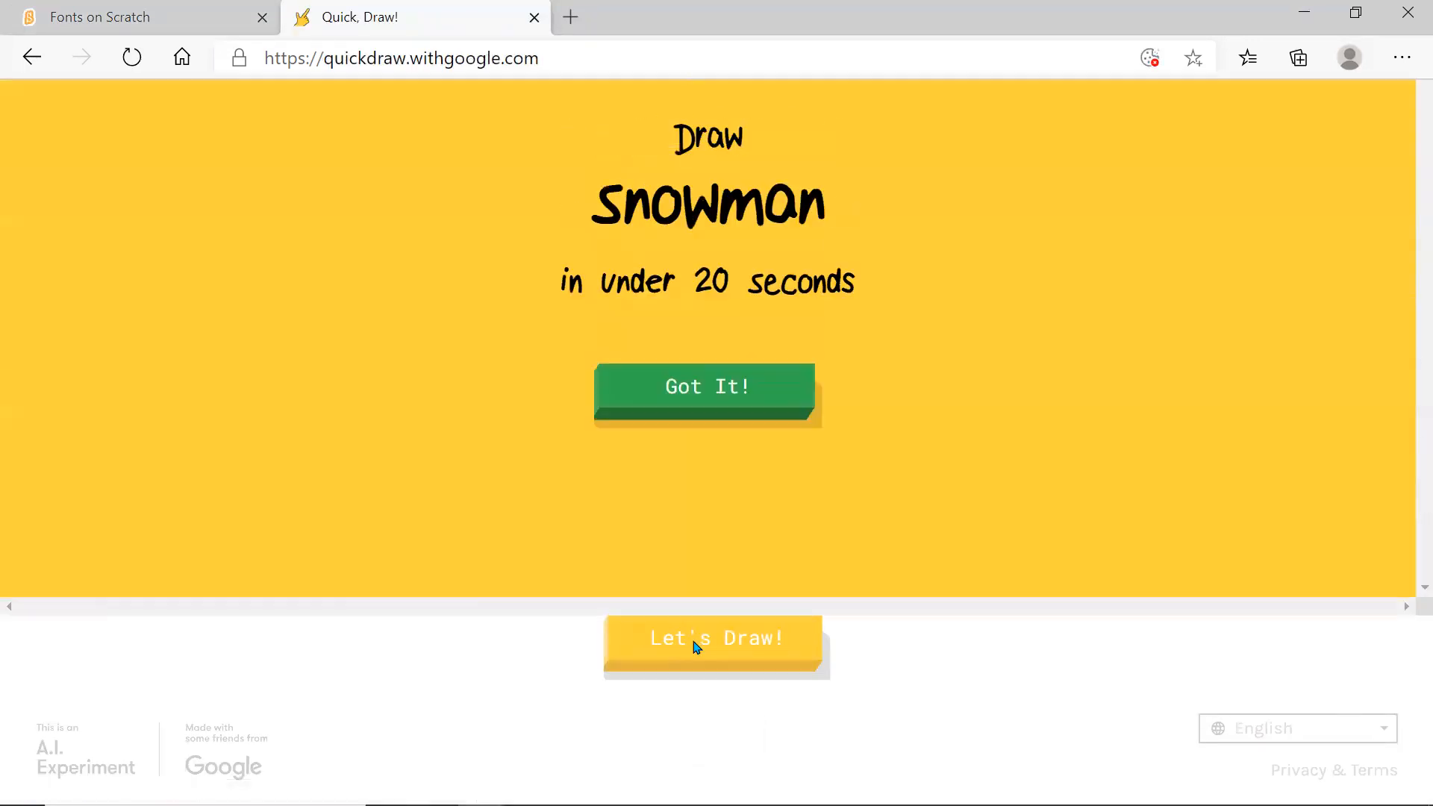
left_click(758, 594)
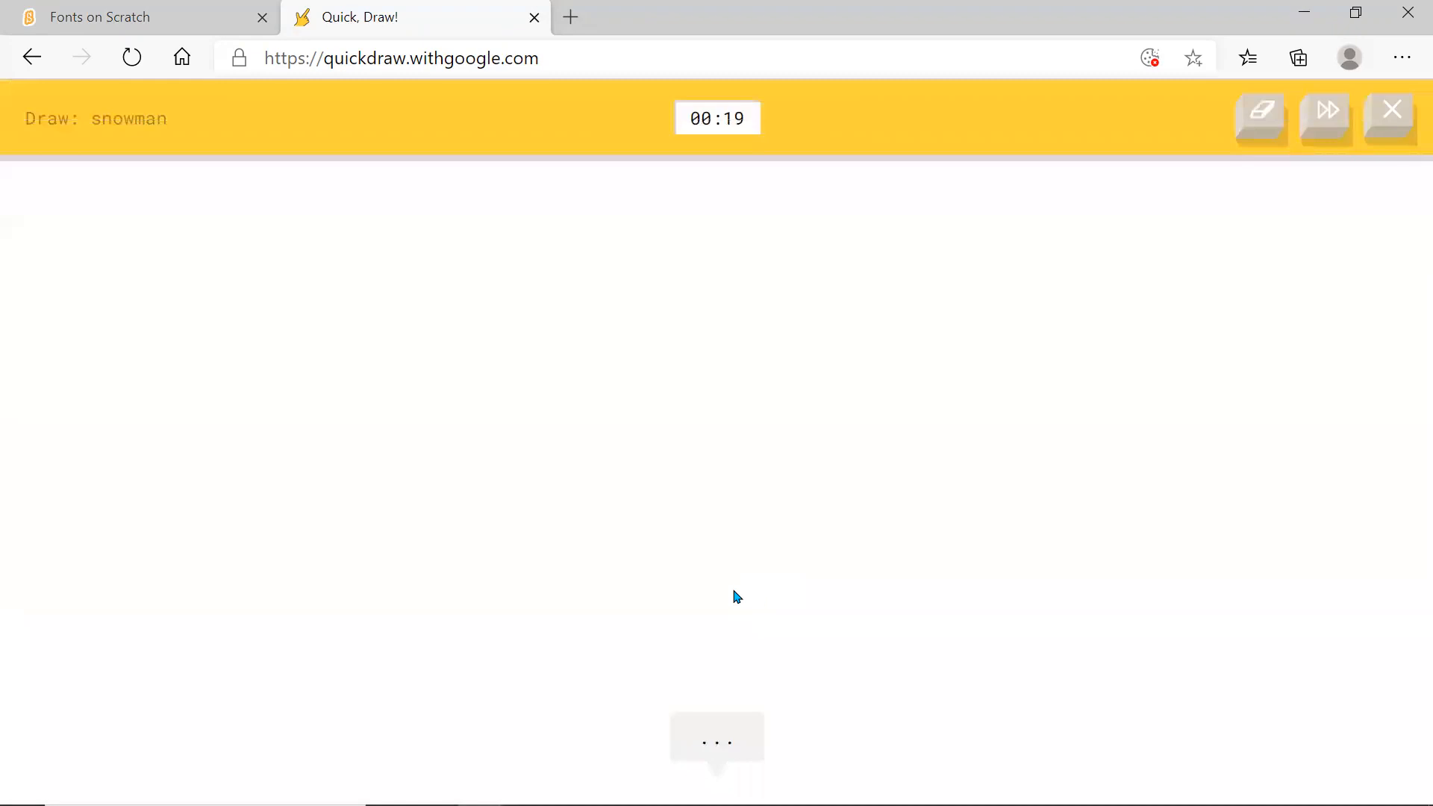
left_click(27, 56)
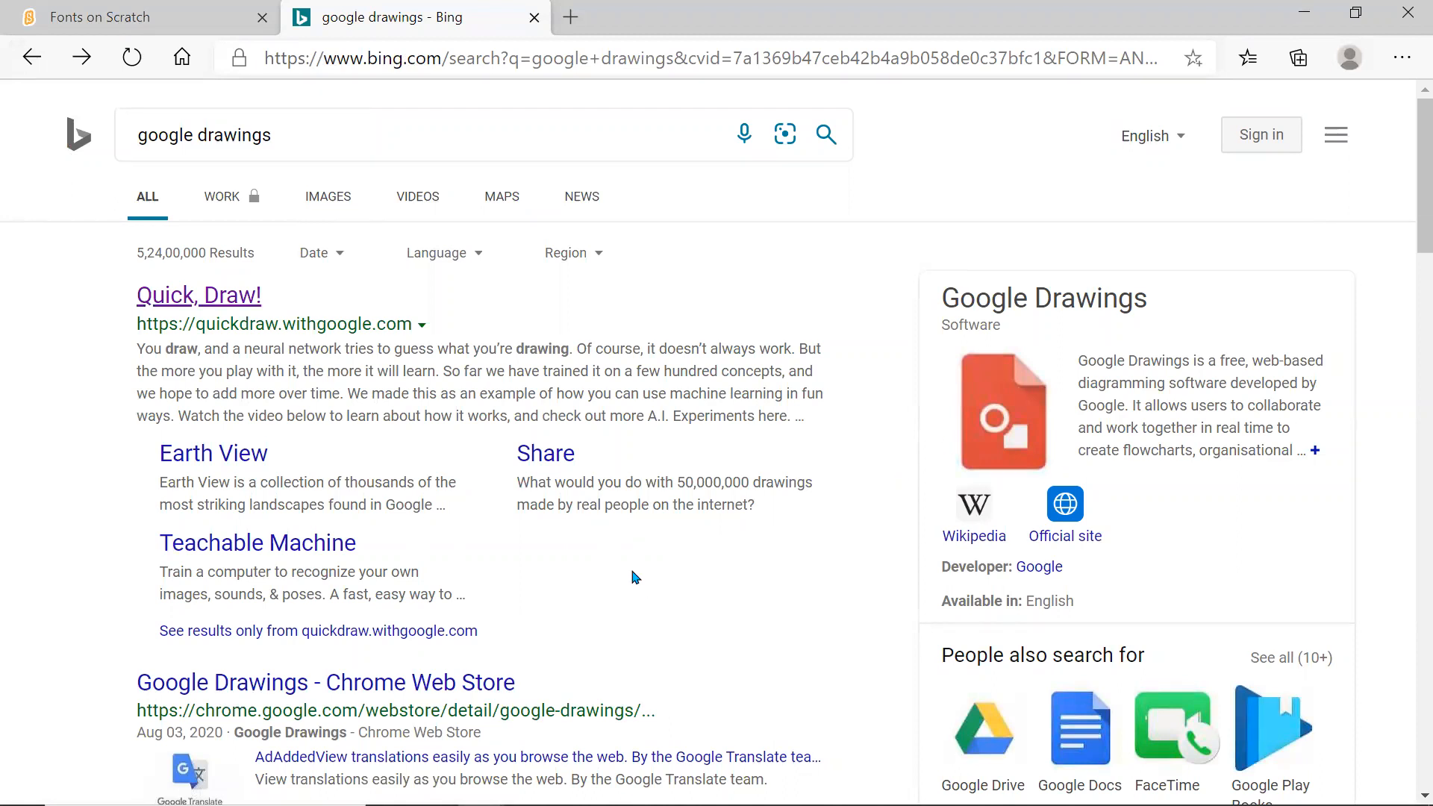
- Look through the search results and open the official Google Drawings site to start a blank drawing
scroll(635, 579, "down", 10)
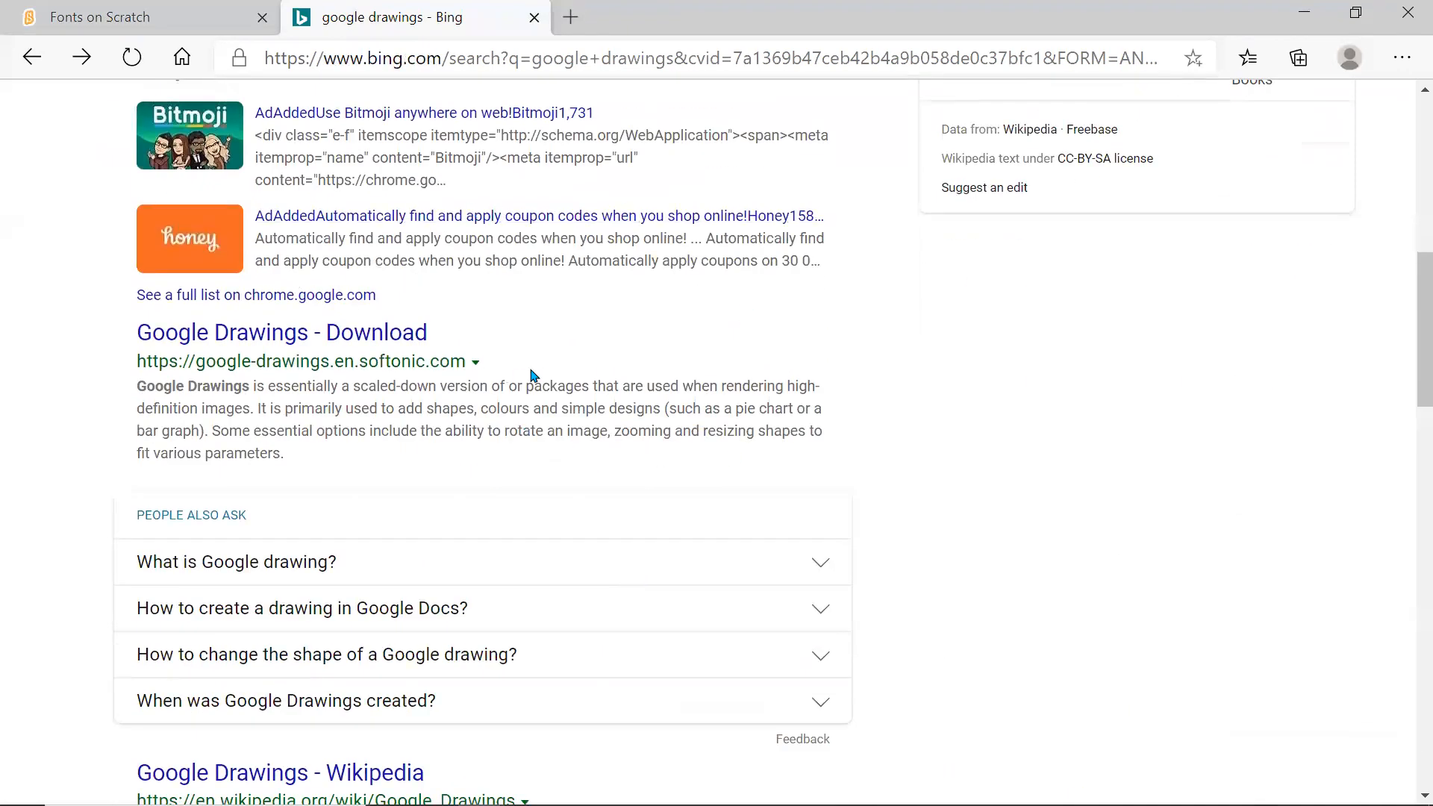
scroll(534, 374, "up", 1)
scroll(533, 374, "down", 8)
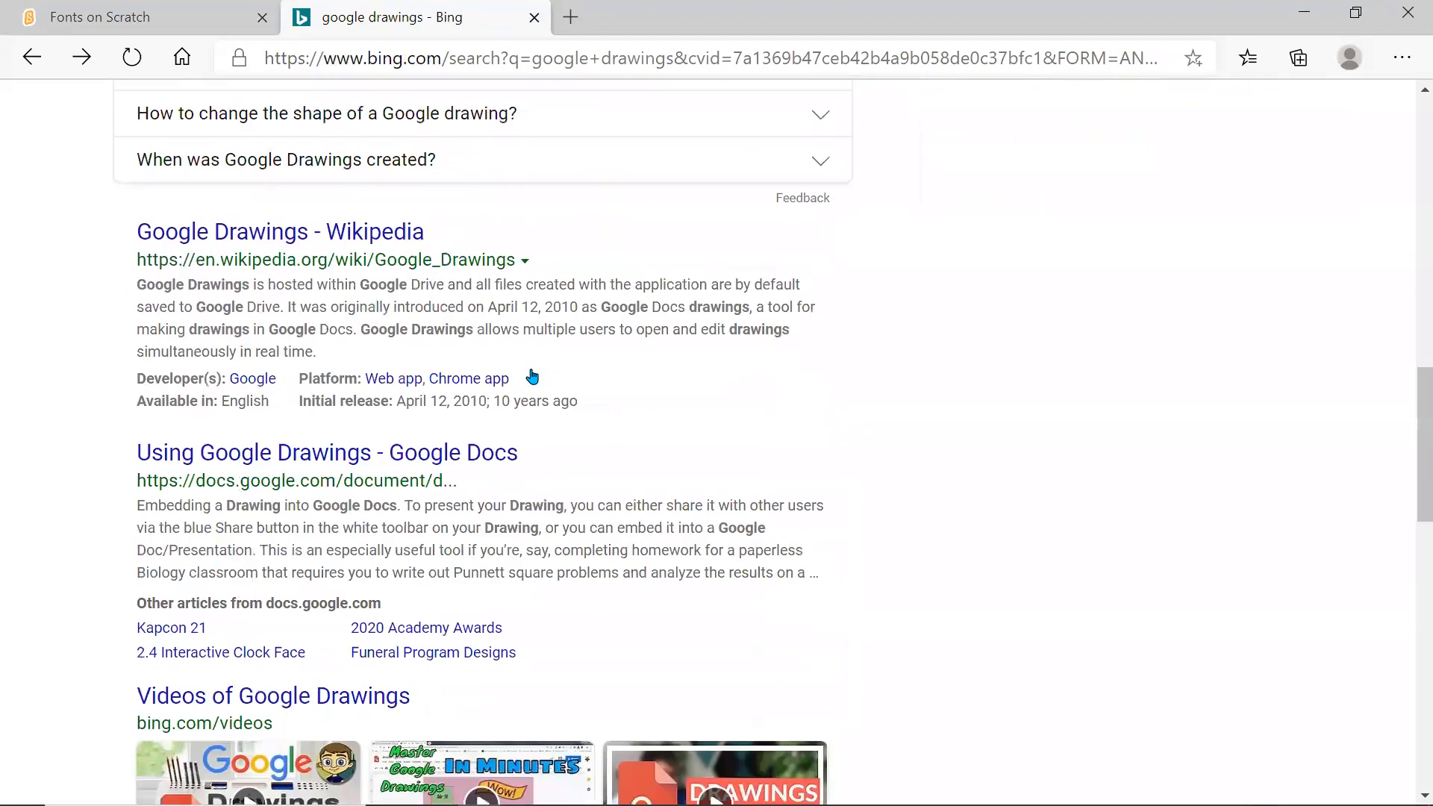
scroll(534, 375, "up", 5)
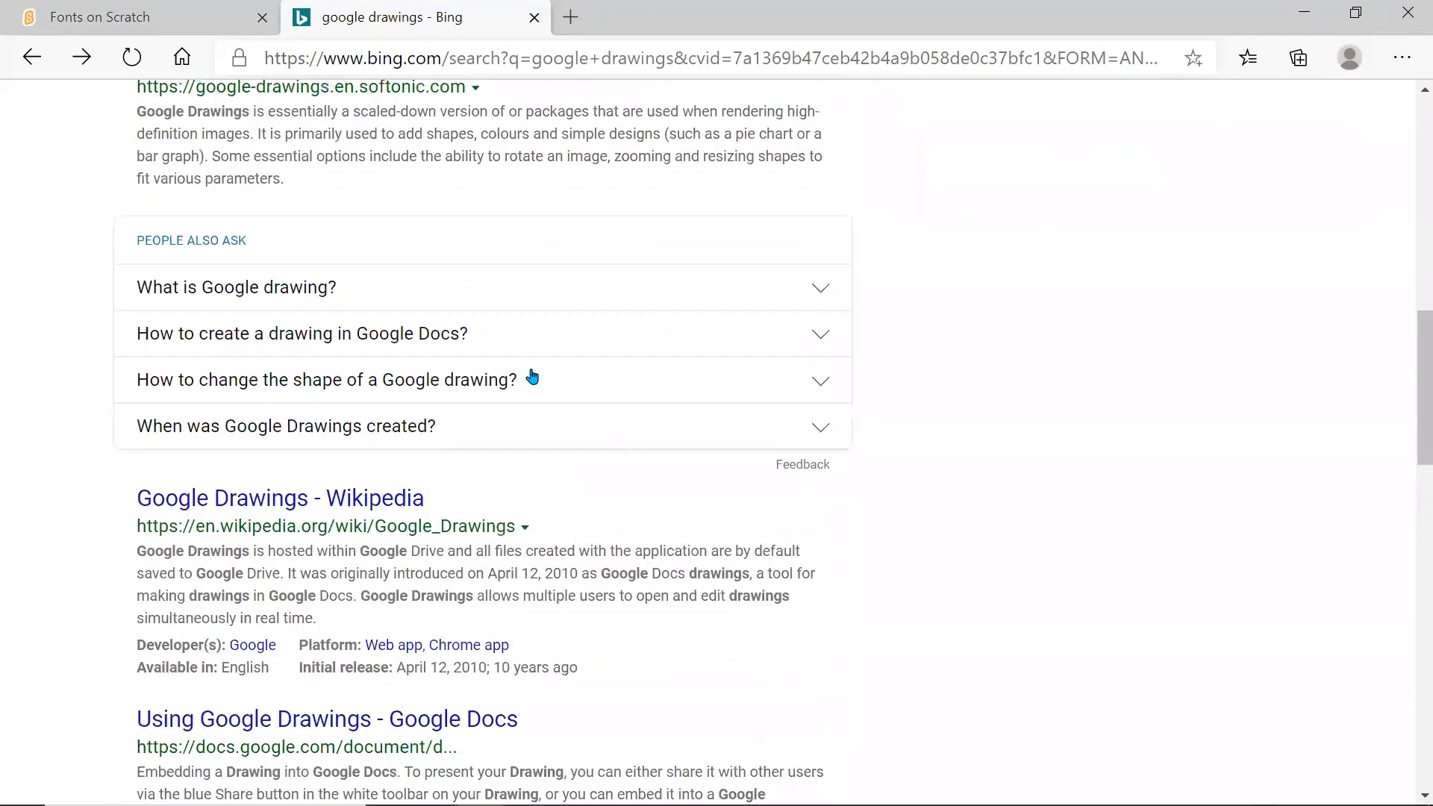
scroll(532, 375, "up", 10)
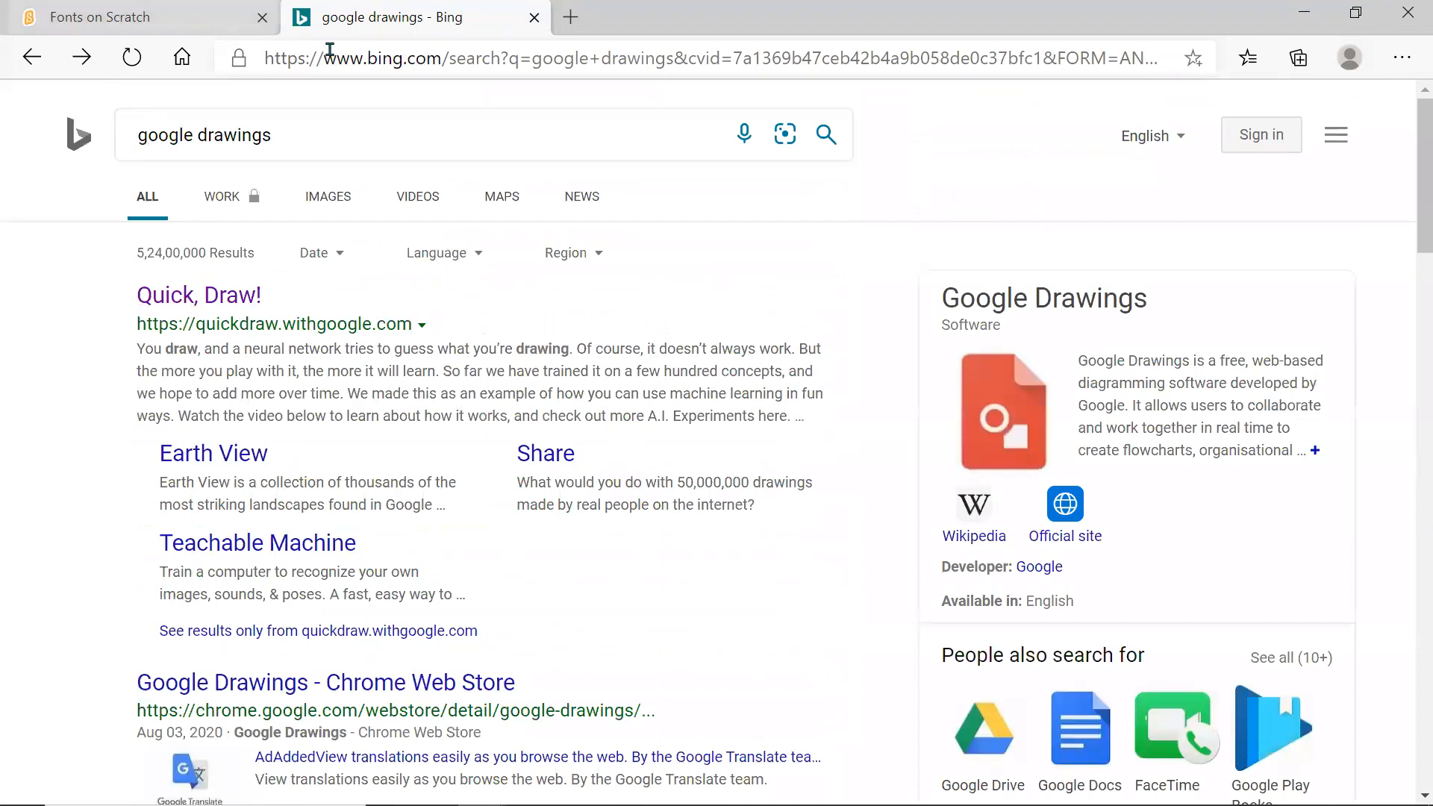
left_click(393, 66)
type("d")
key("BackSpace")
key("BackSpace")
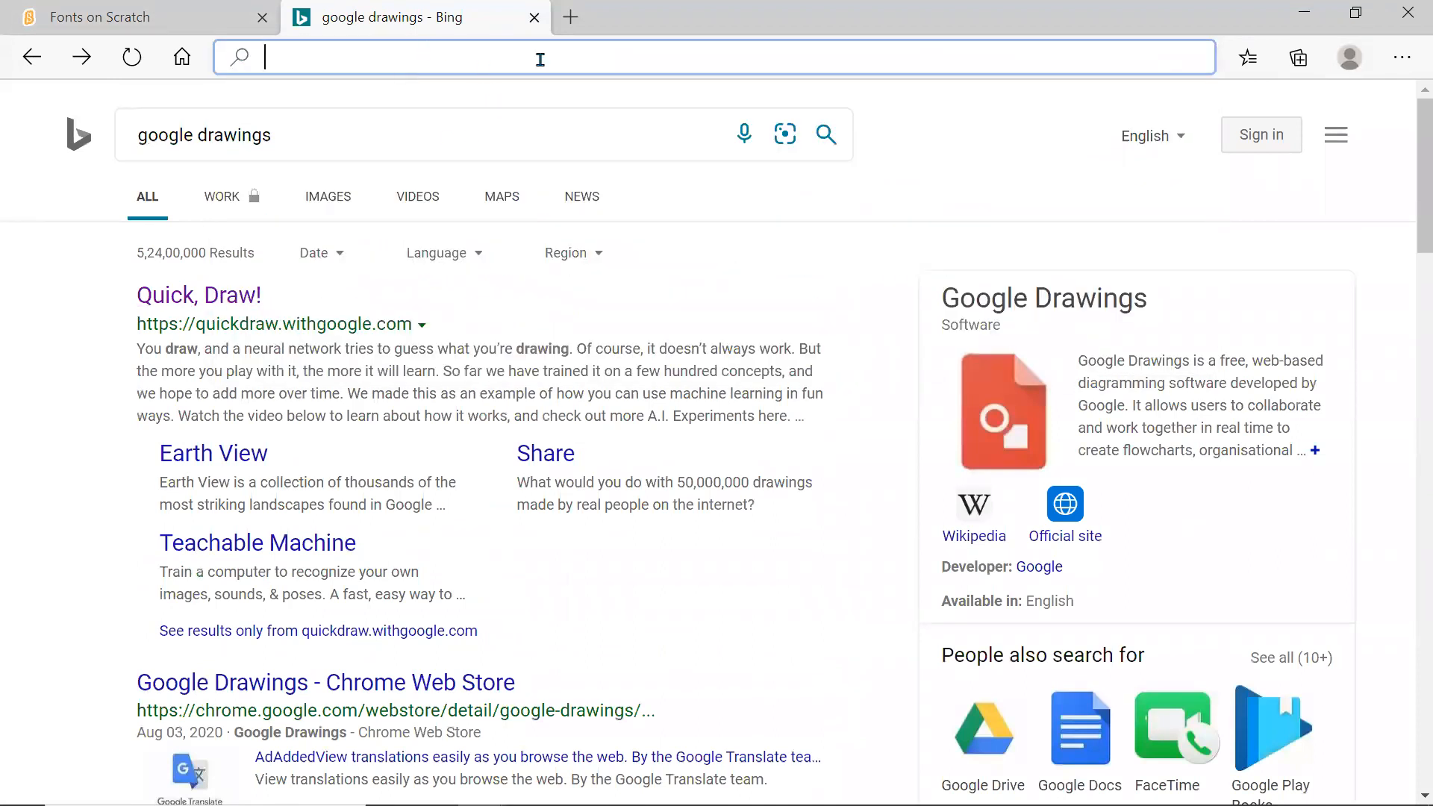
left_click(1120, 99)
left_click(1065, 532)
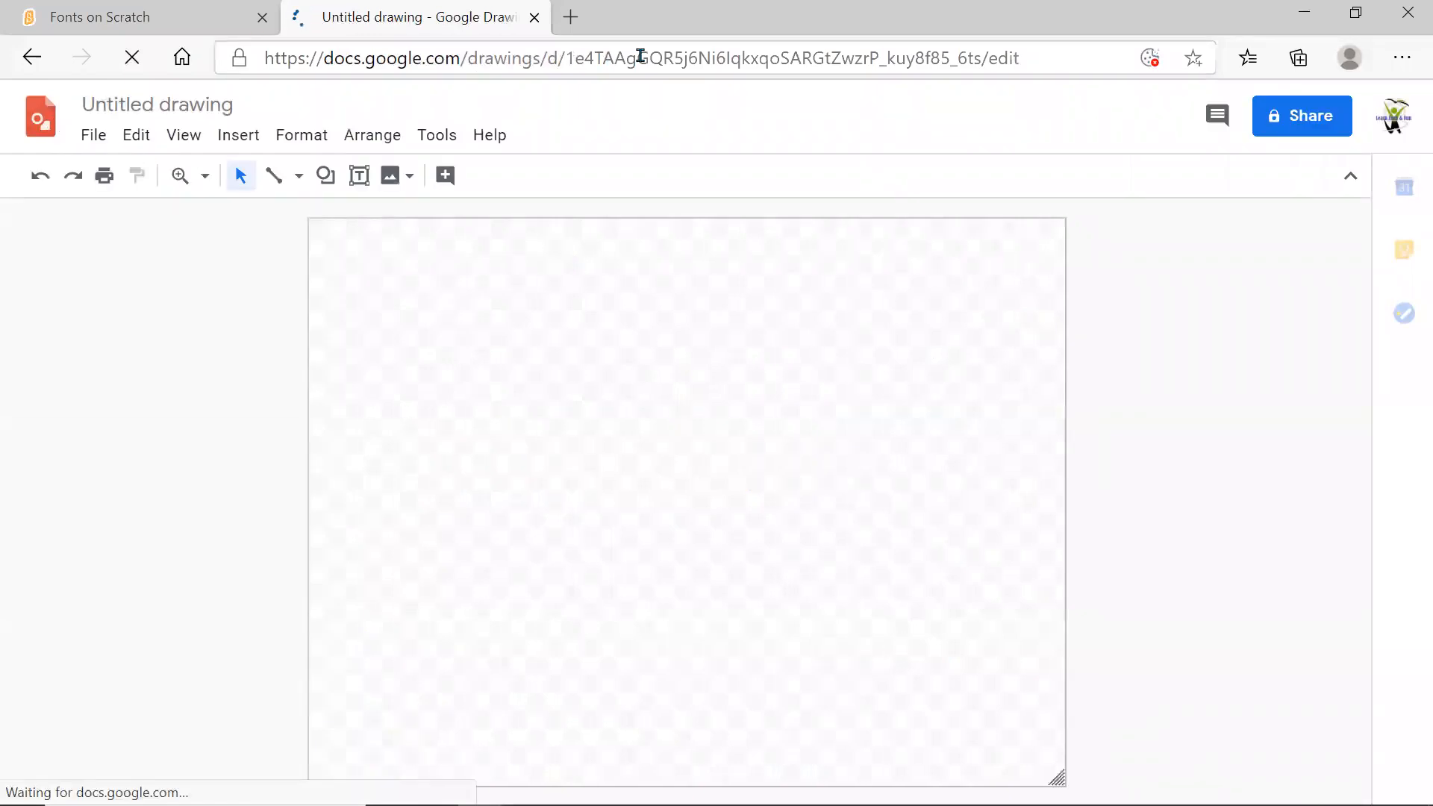
left_click(538, 62)
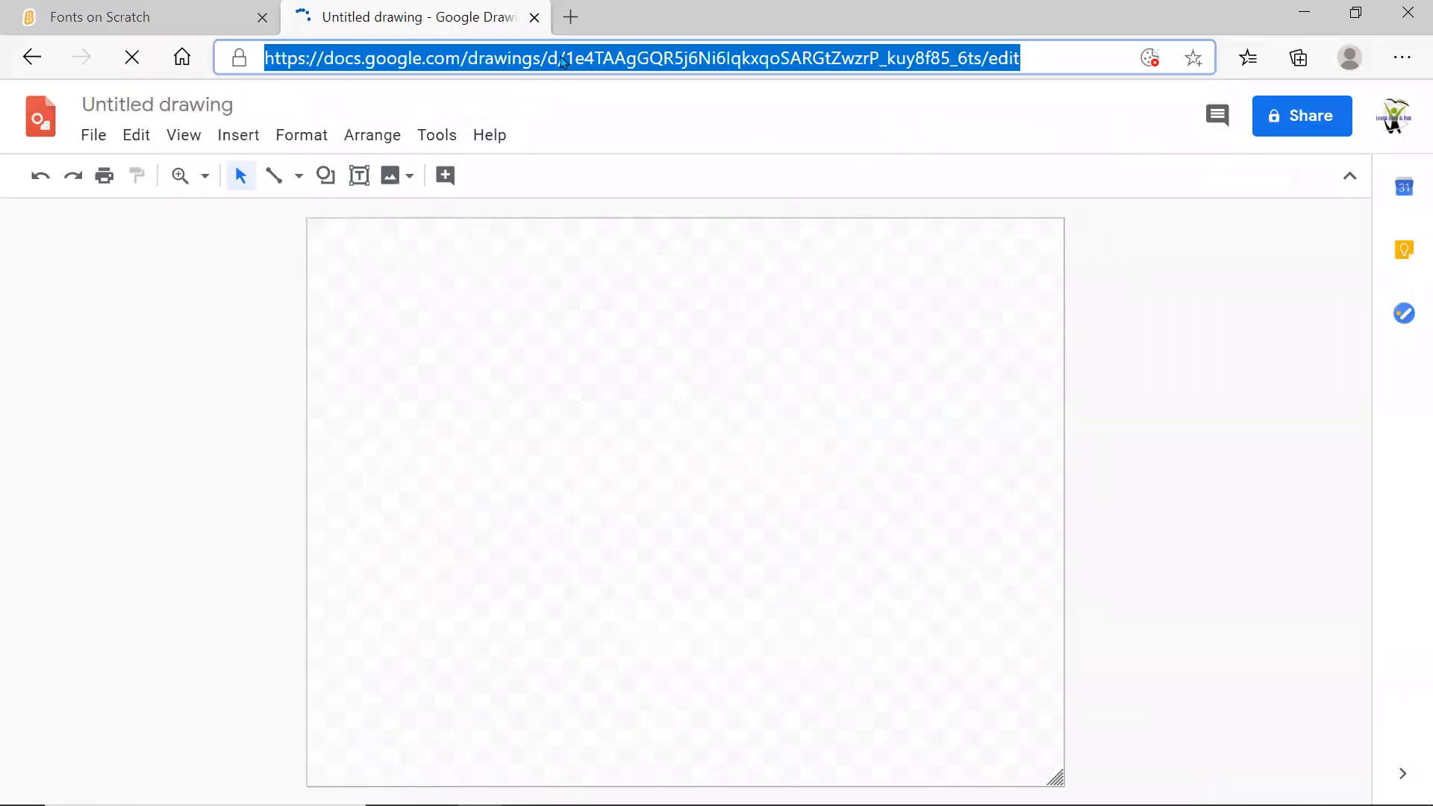
left_click(561, 61)
left_click_drag(542, 58, 153, 69)
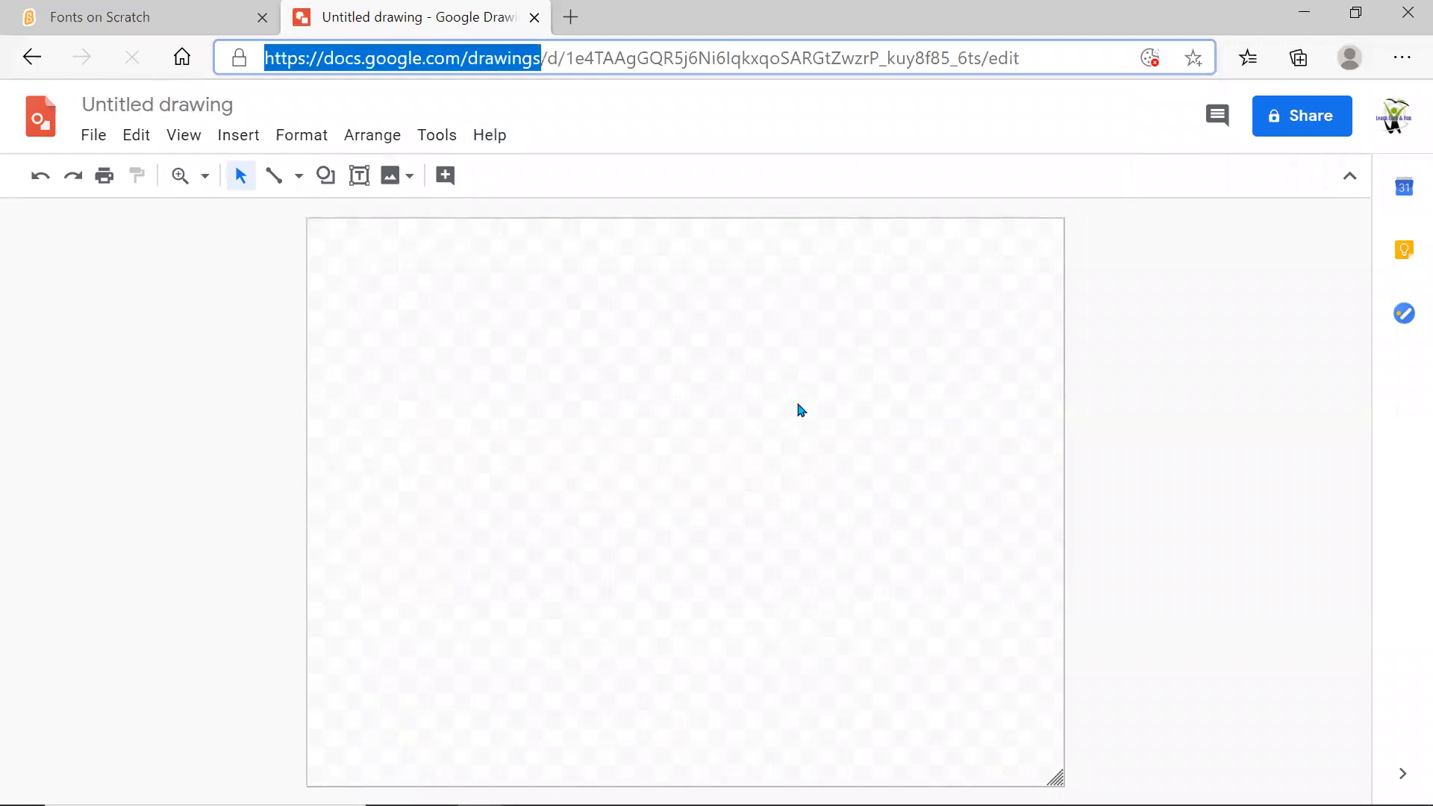
left_click(1402, 117)
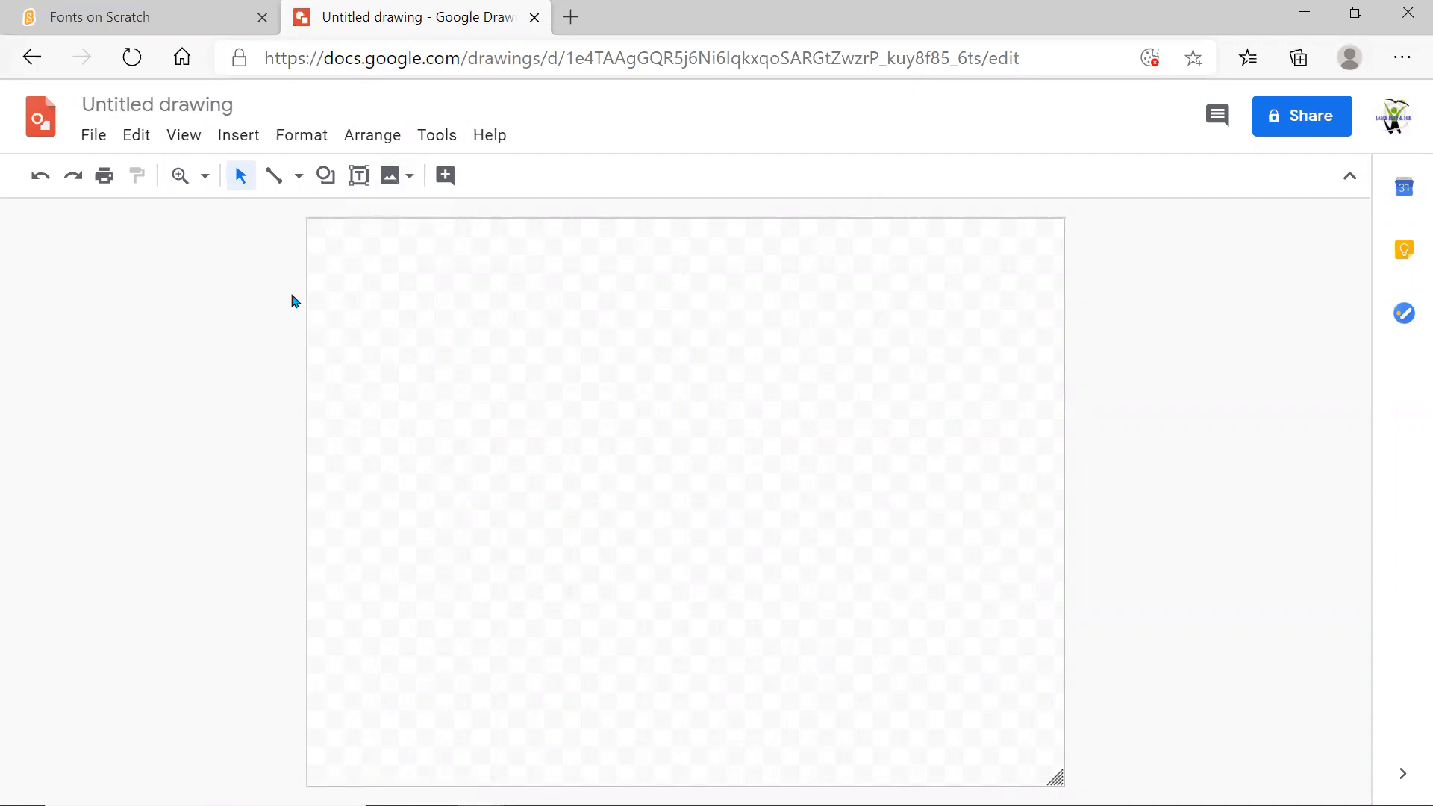
- Add a wide text box on the left half of the blank canvas containing "WHoa! THis is cool"
left_click(359, 176)
left_click_drag(375, 407, 721, 573)
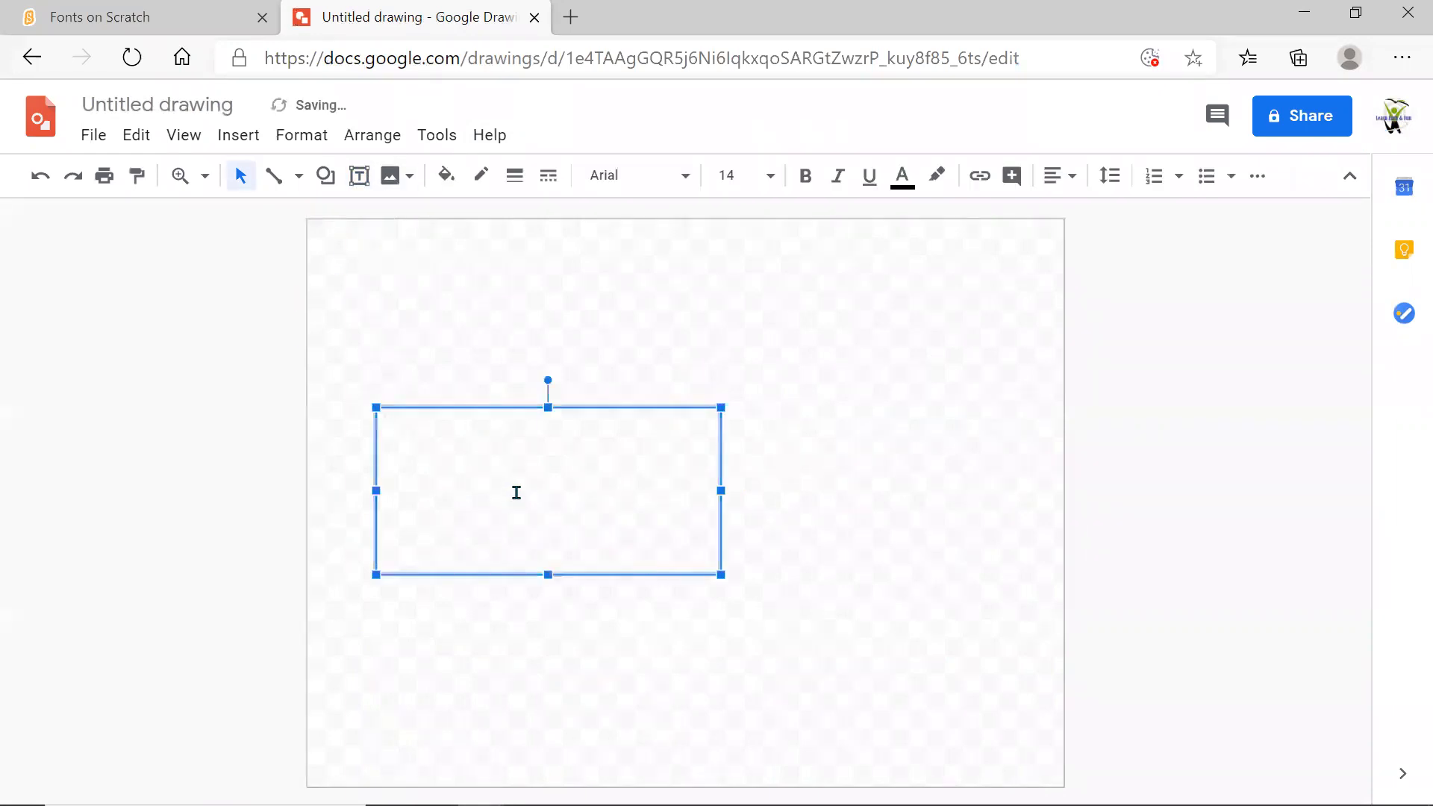
type("Whoa")
key("ctrl+z")
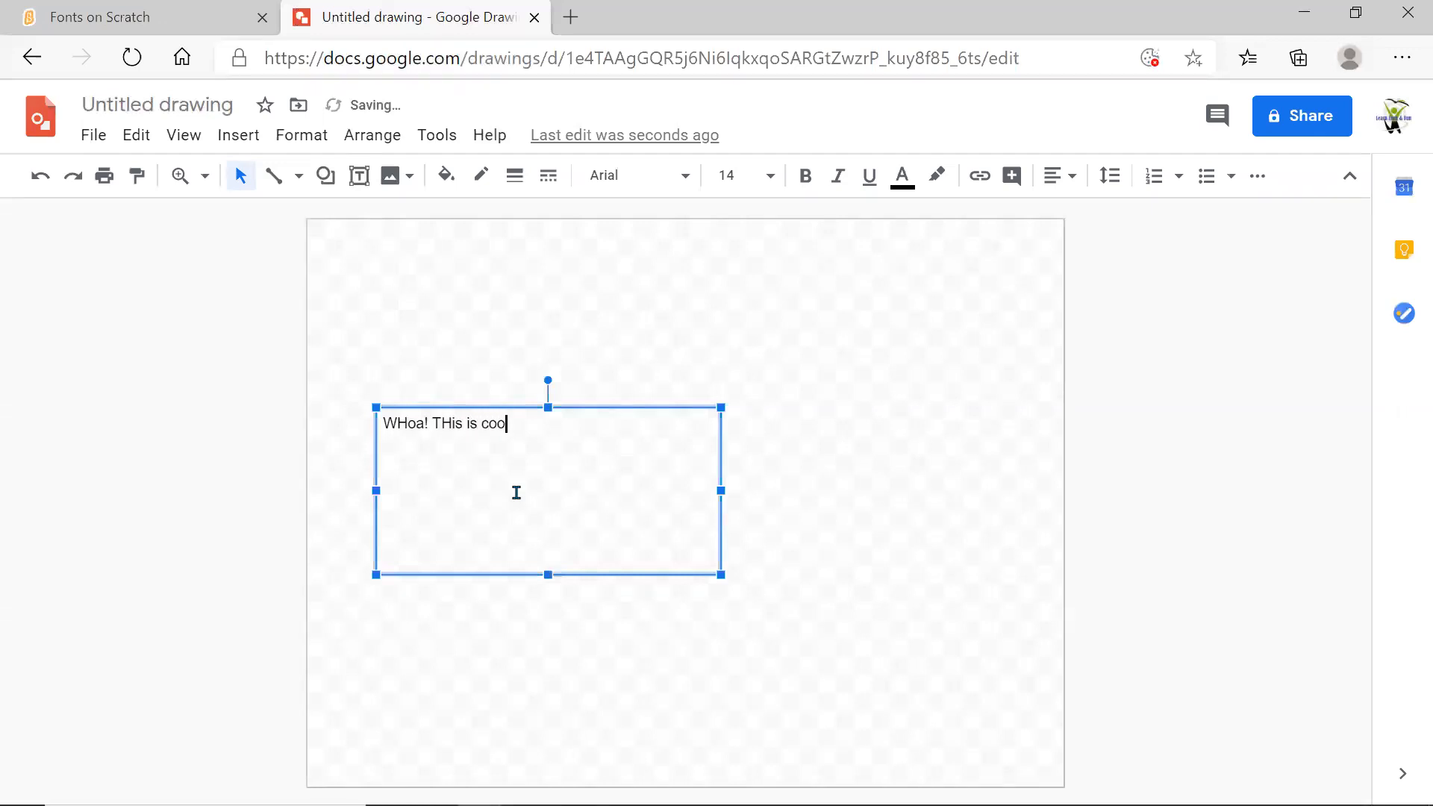
- Set the font size of all text in the text box to 30
key("ctrl+a")
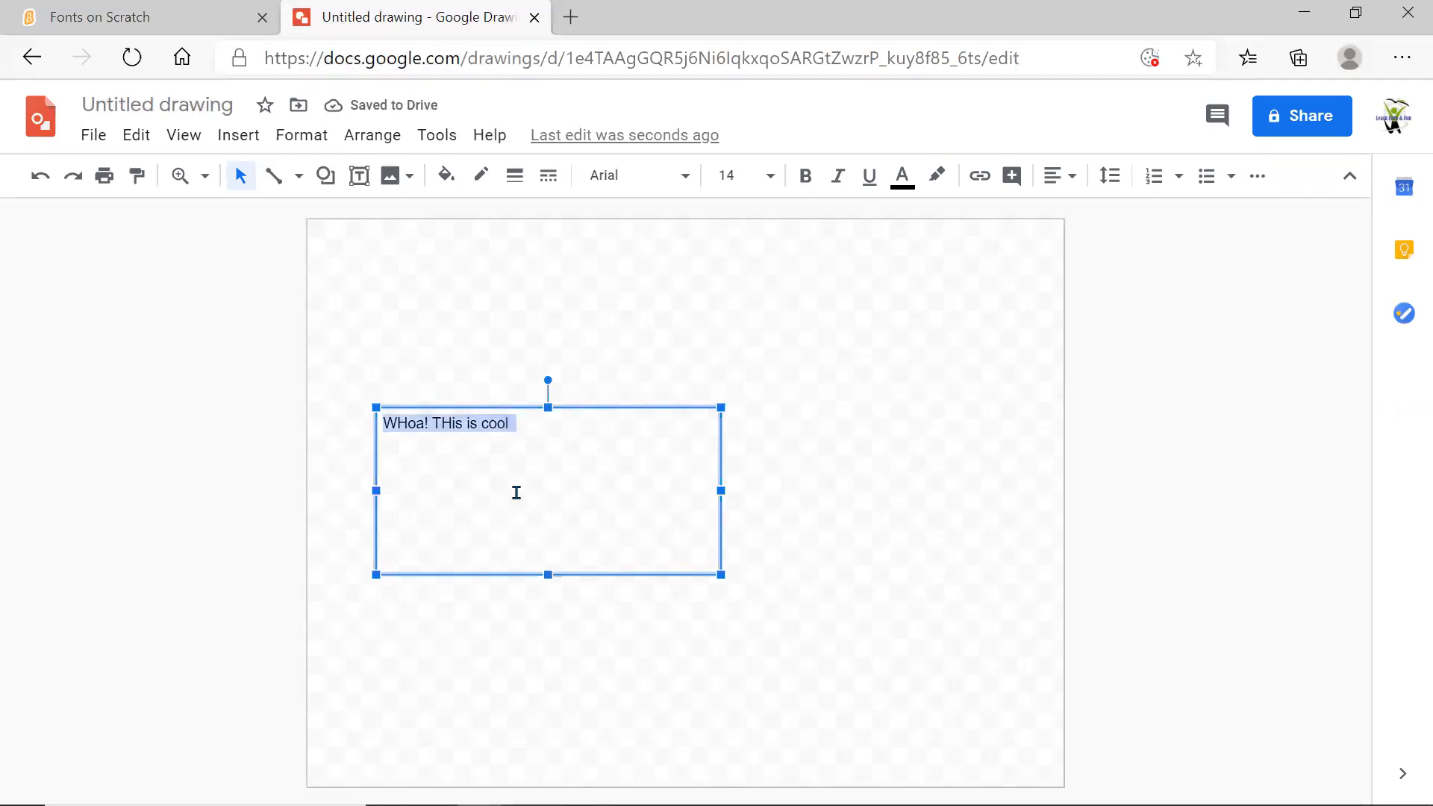
left_click(638, 176)
left_click(756, 176)
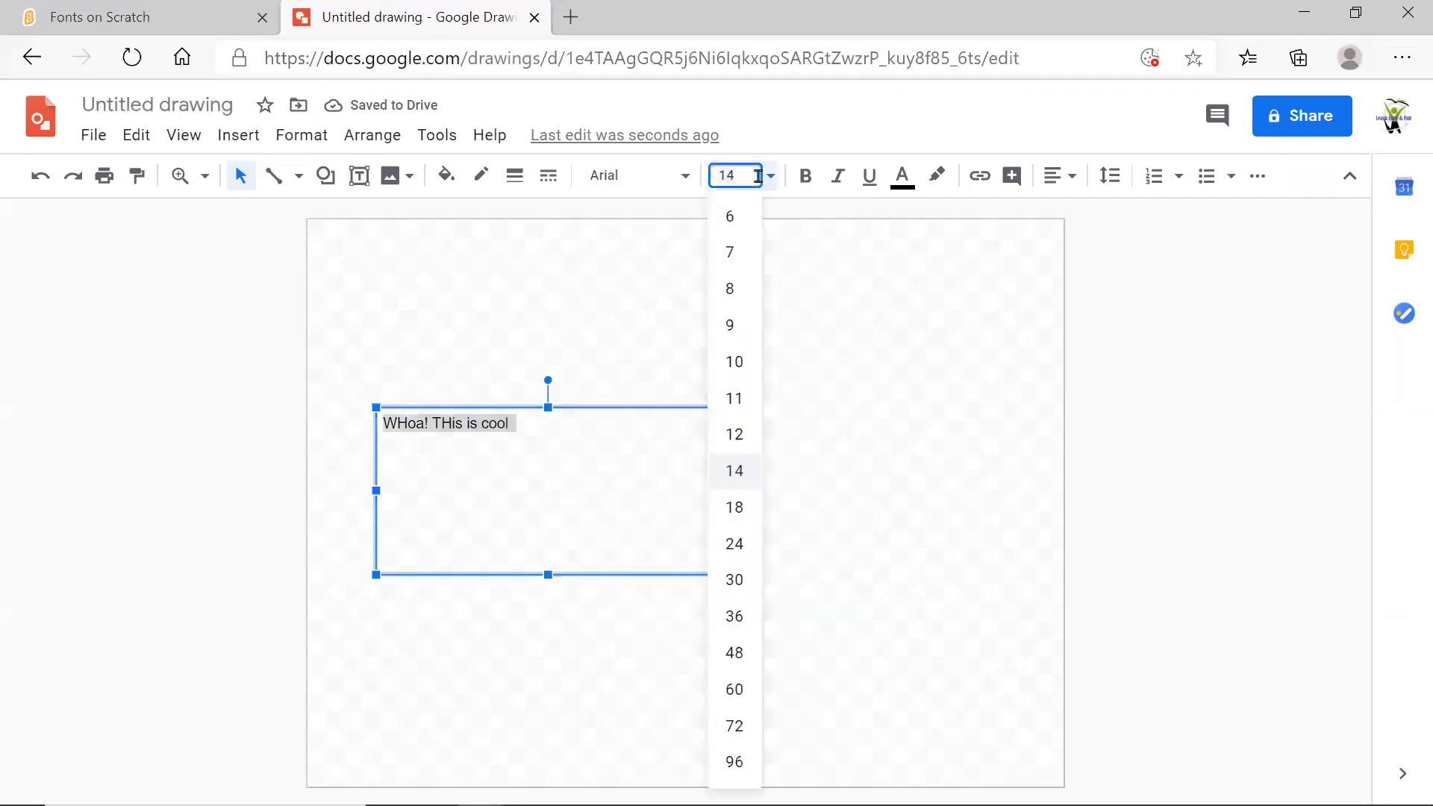
left_click(728, 580)
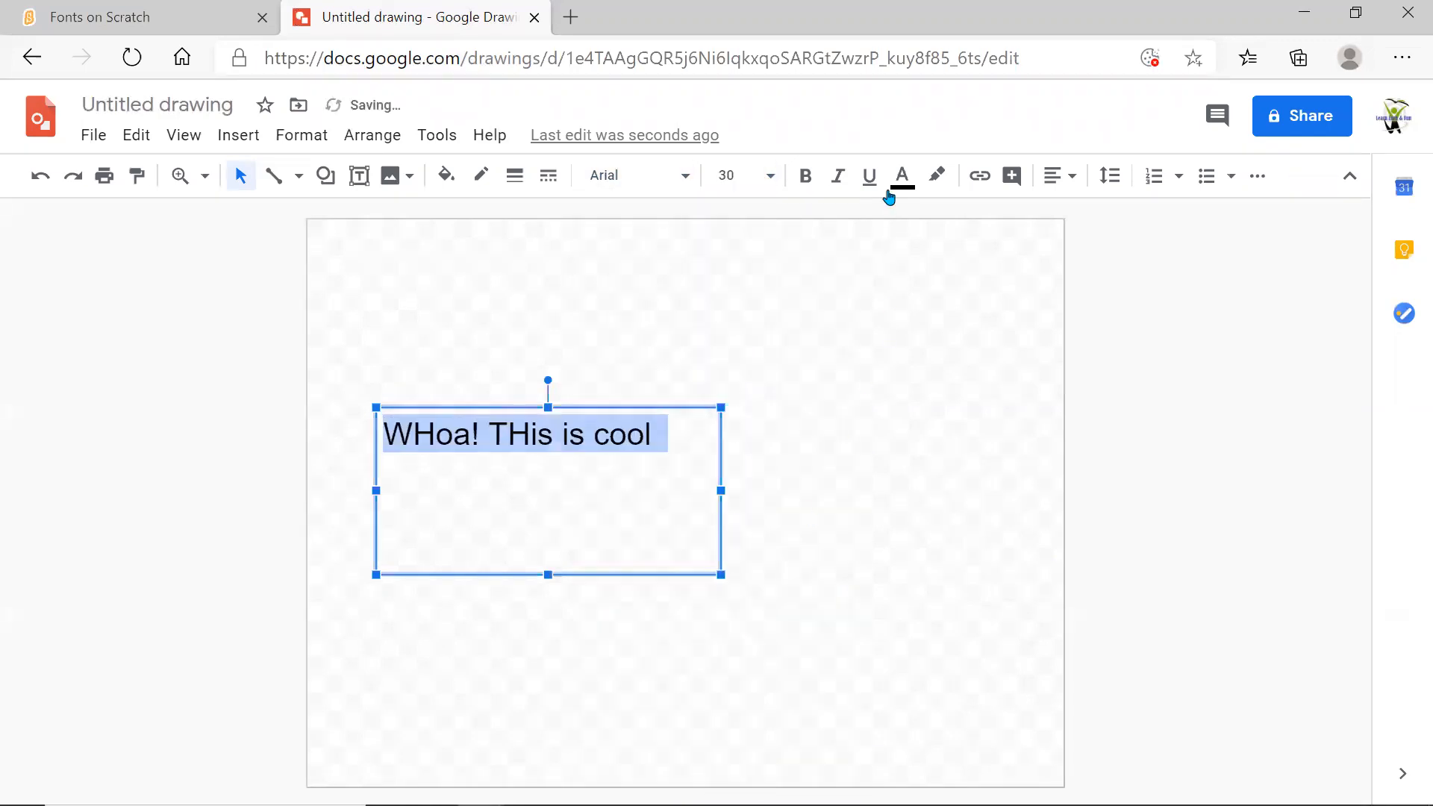
- Make the selected text bold and set its font to Amatic SC
left_click(803, 179)
left_click(657, 175)
left_click(697, 214)
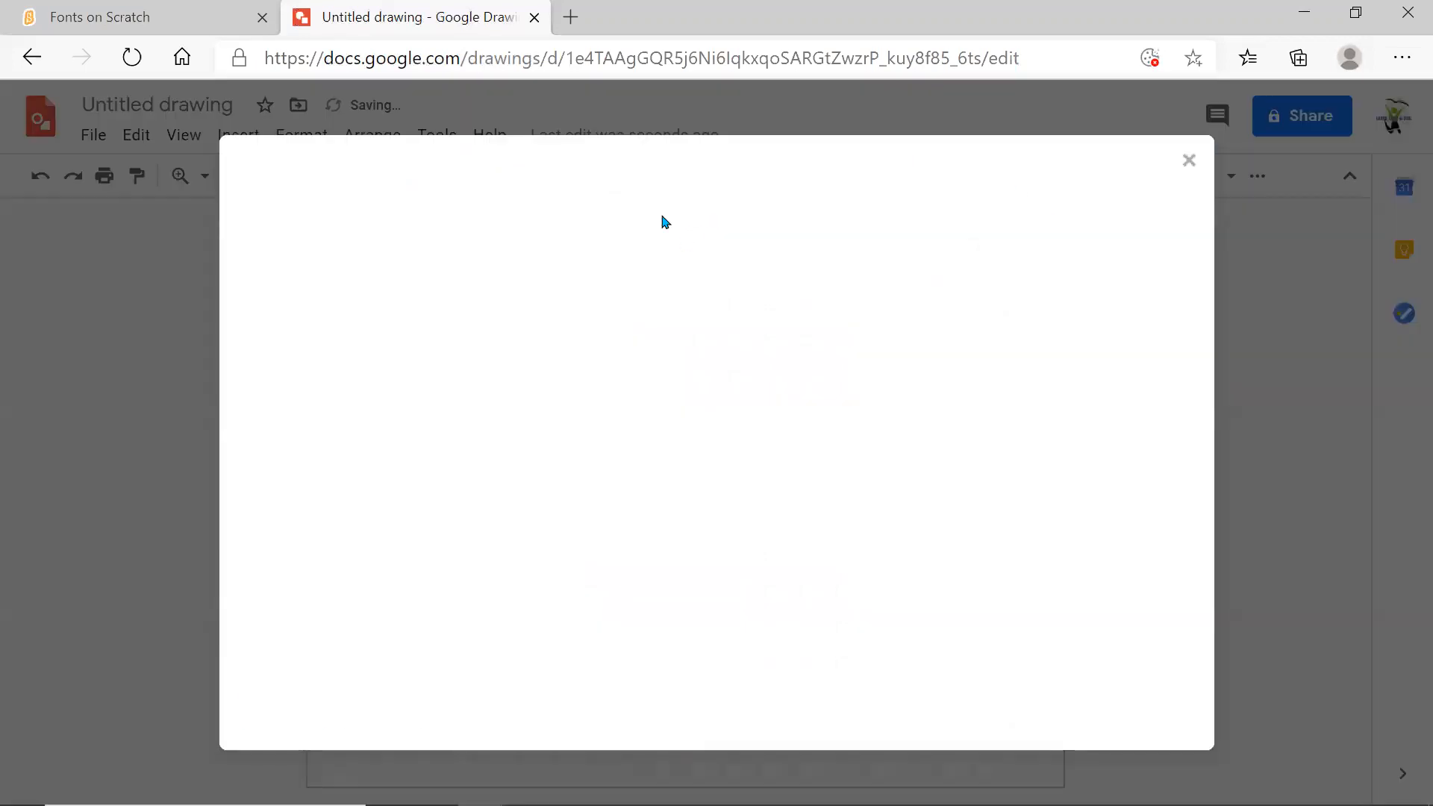
left_click(1190, 162)
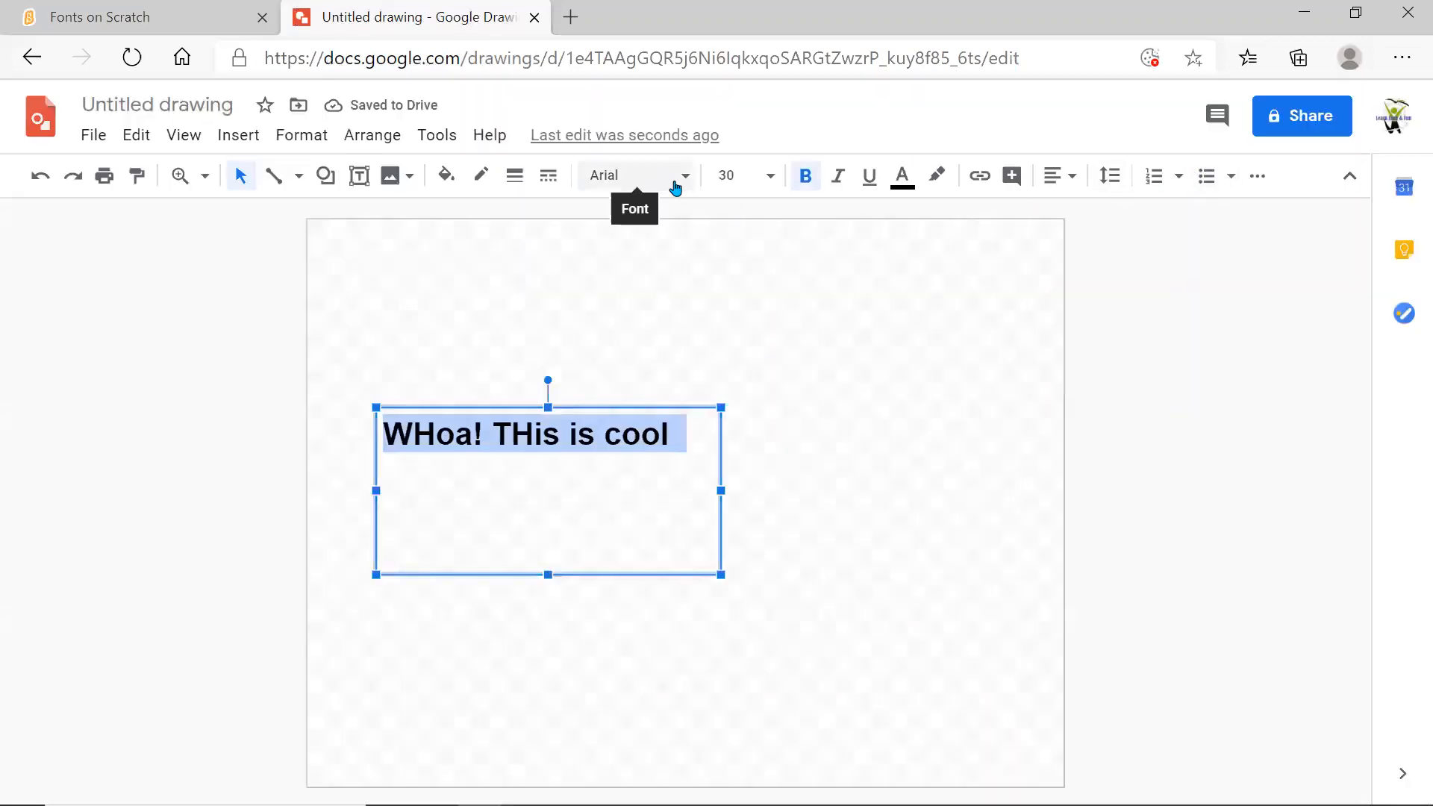
left_click(675, 185)
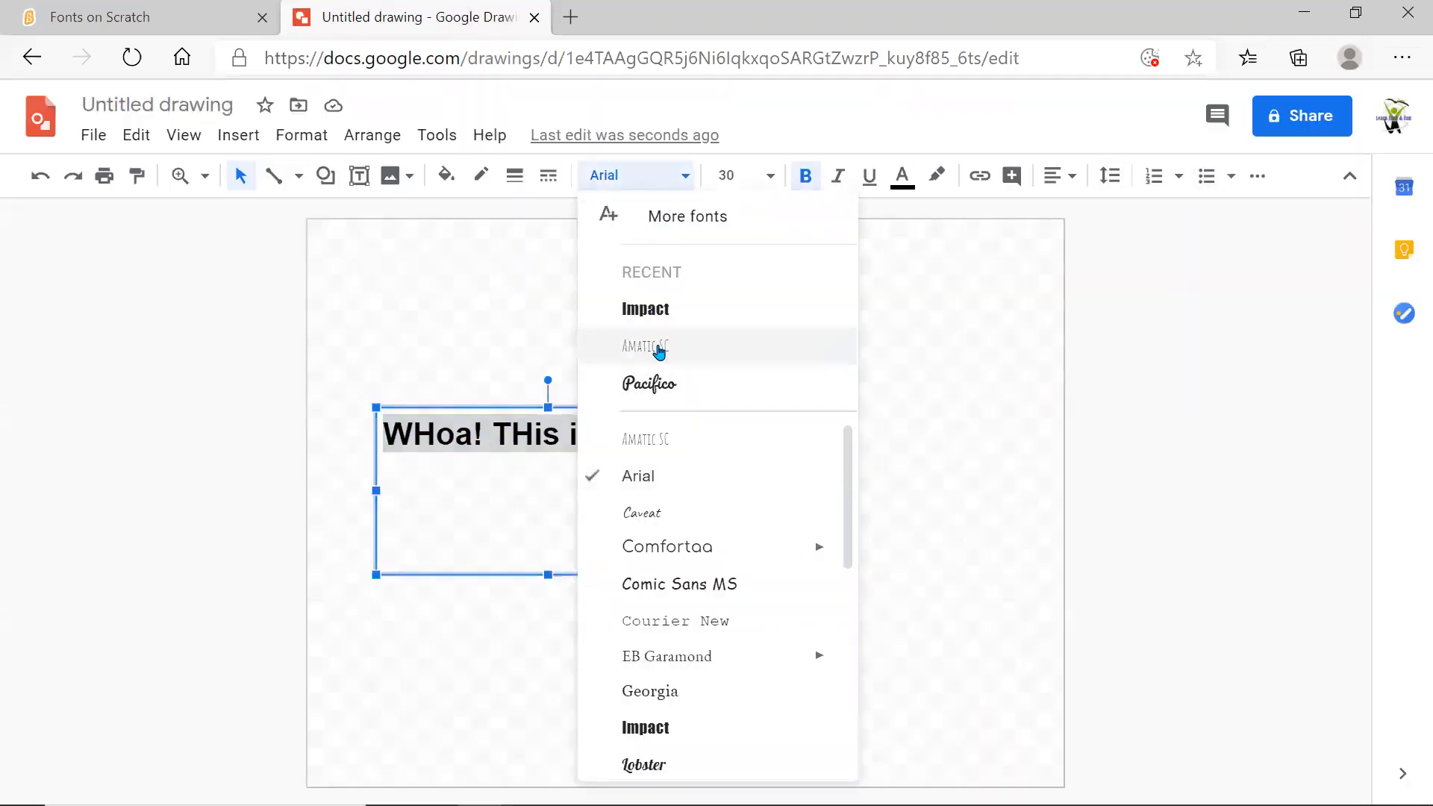
left_click(658, 350)
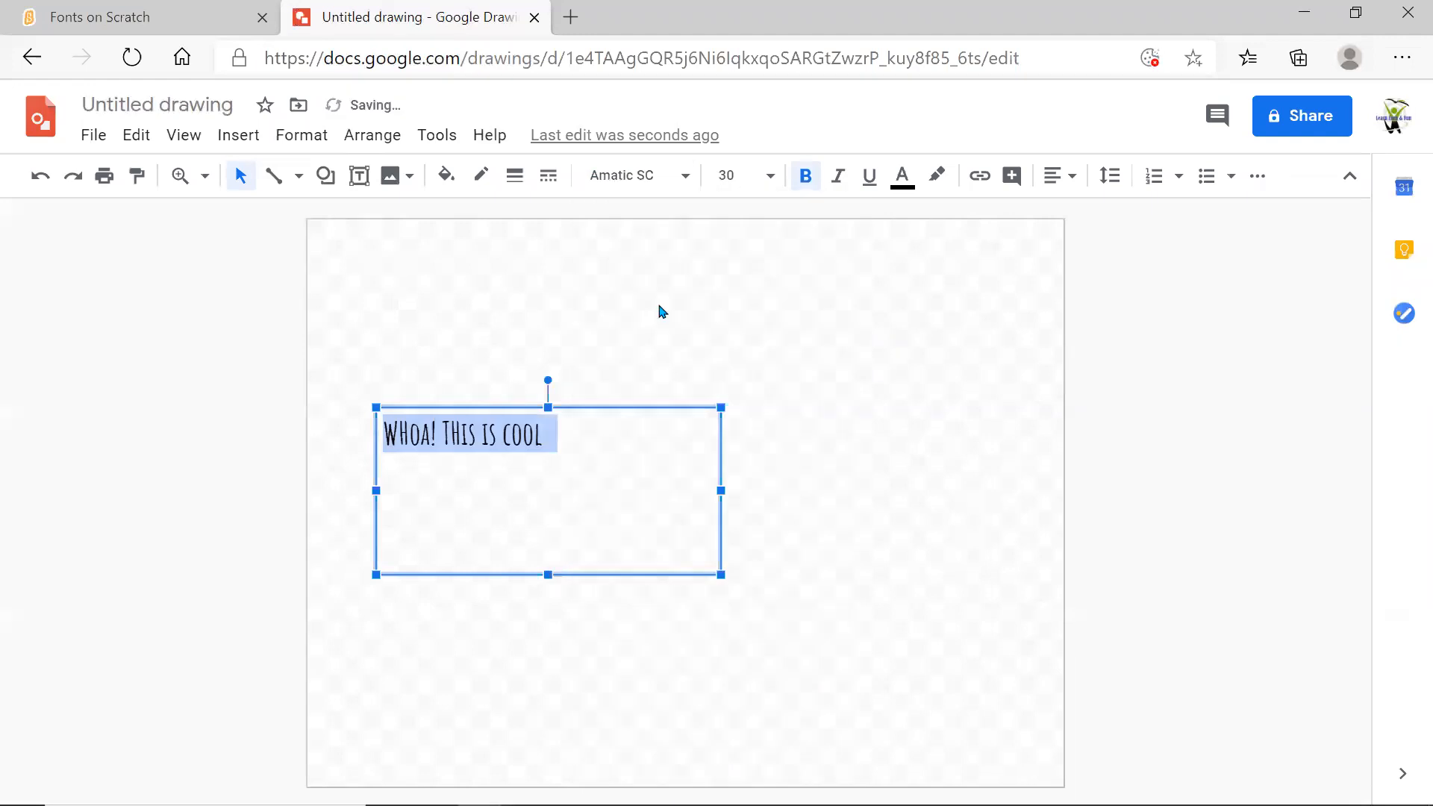
- Change the font of the whole text to Pacifico and deselect the text box
left_click(660, 179)
left_click(693, 403)
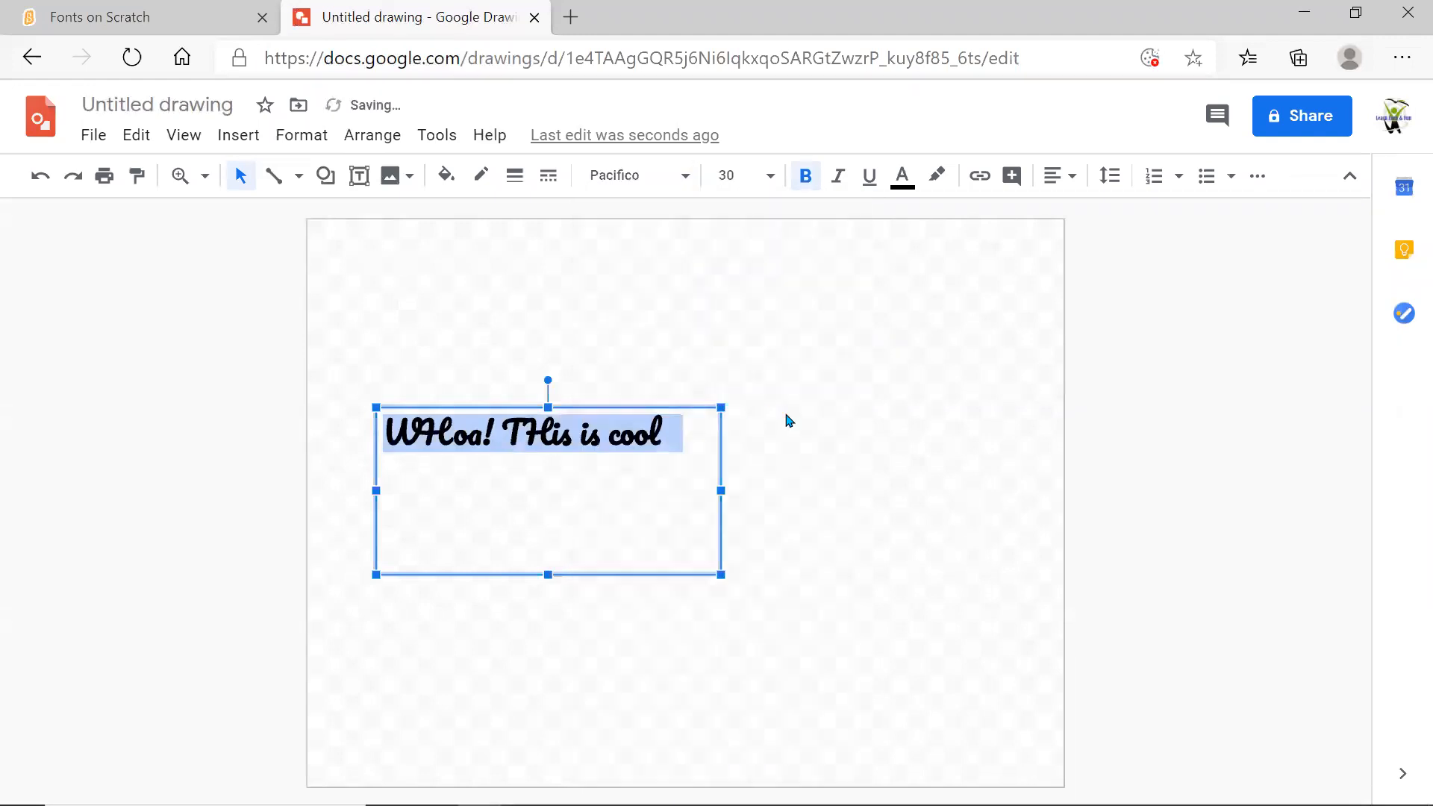
left_click(777, 430)
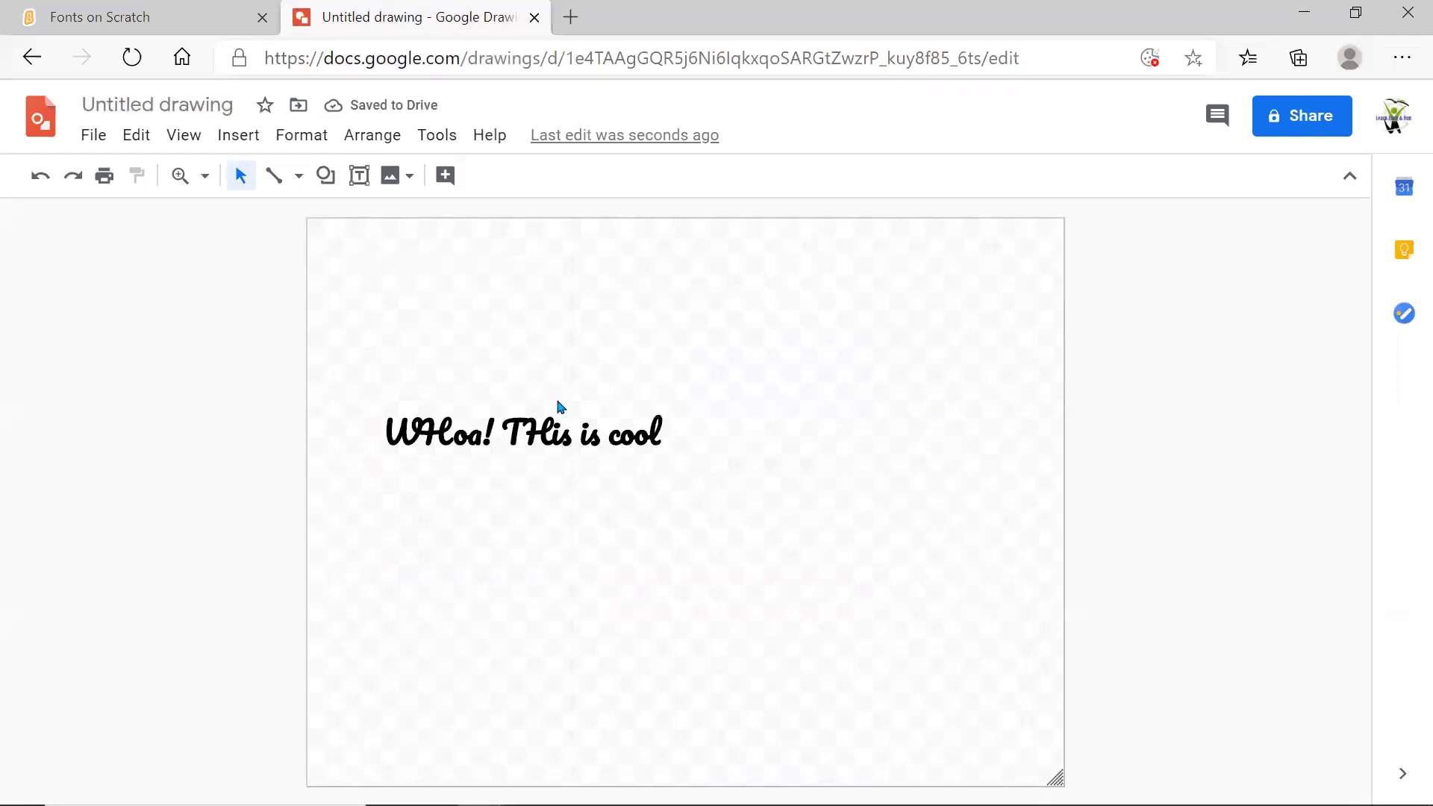
- Set the font of all text in the text box to Amatic SC and deselect the box
left_click(549, 451)
left_click(683, 179)
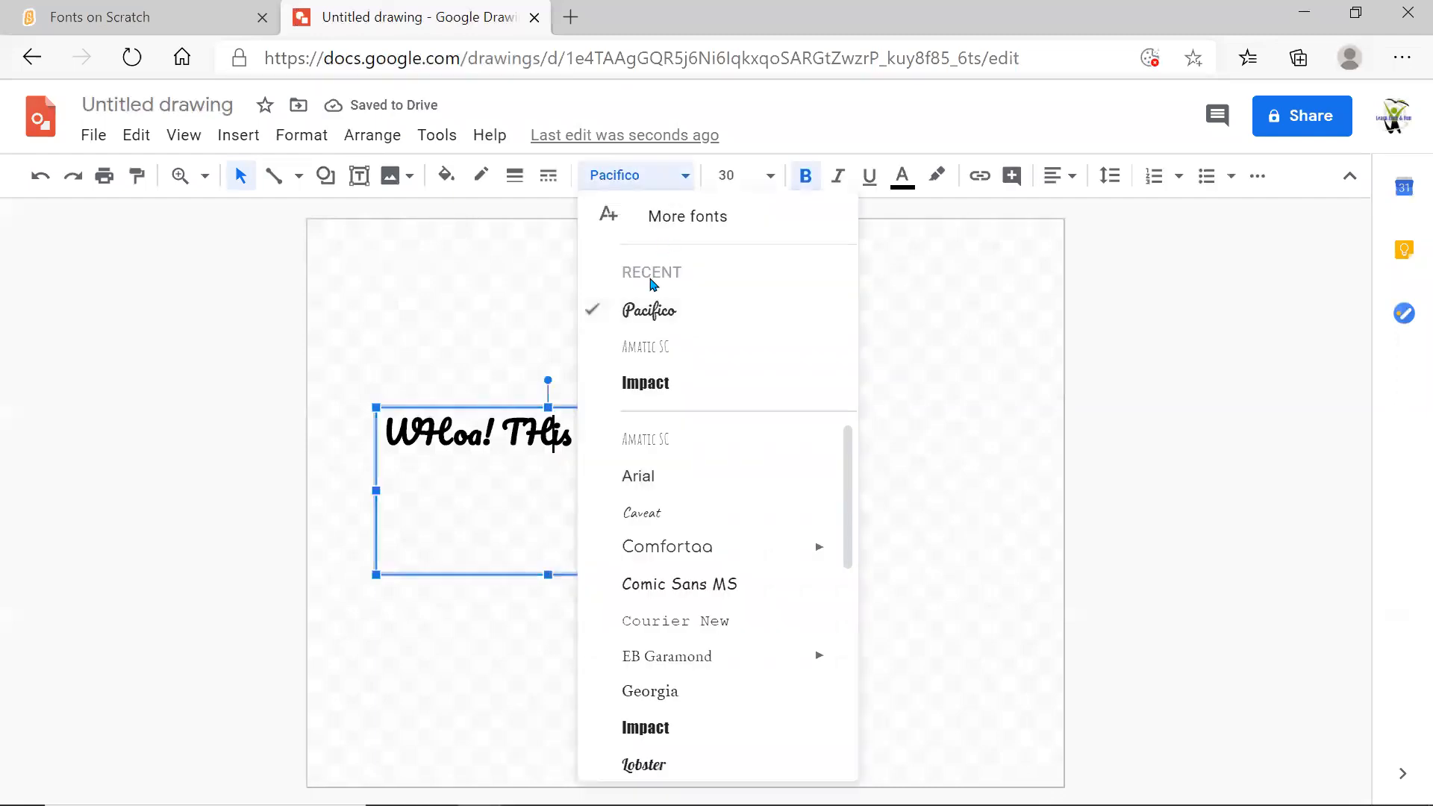
left_click(631, 348)
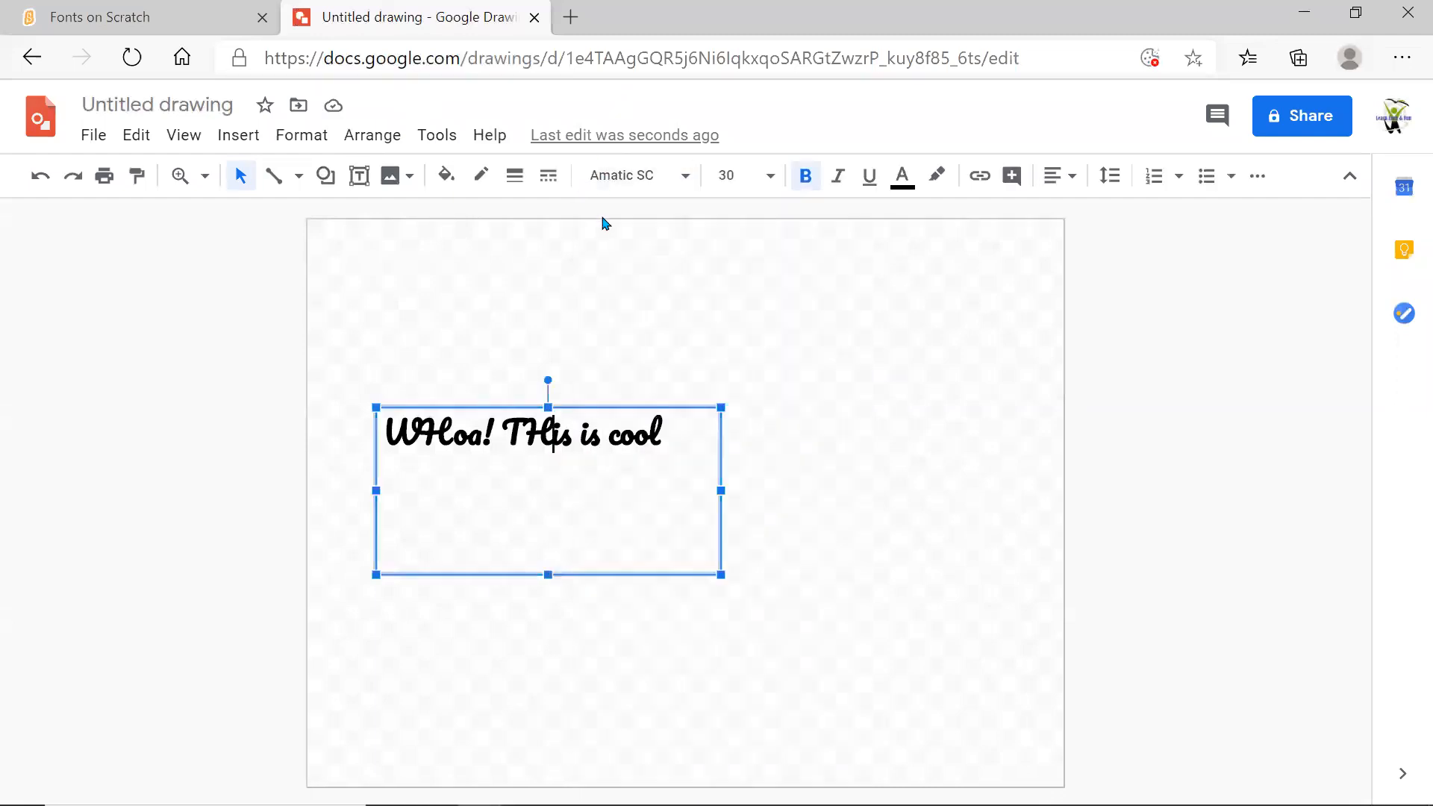
key("ctrl+a")
left_click(637, 176)
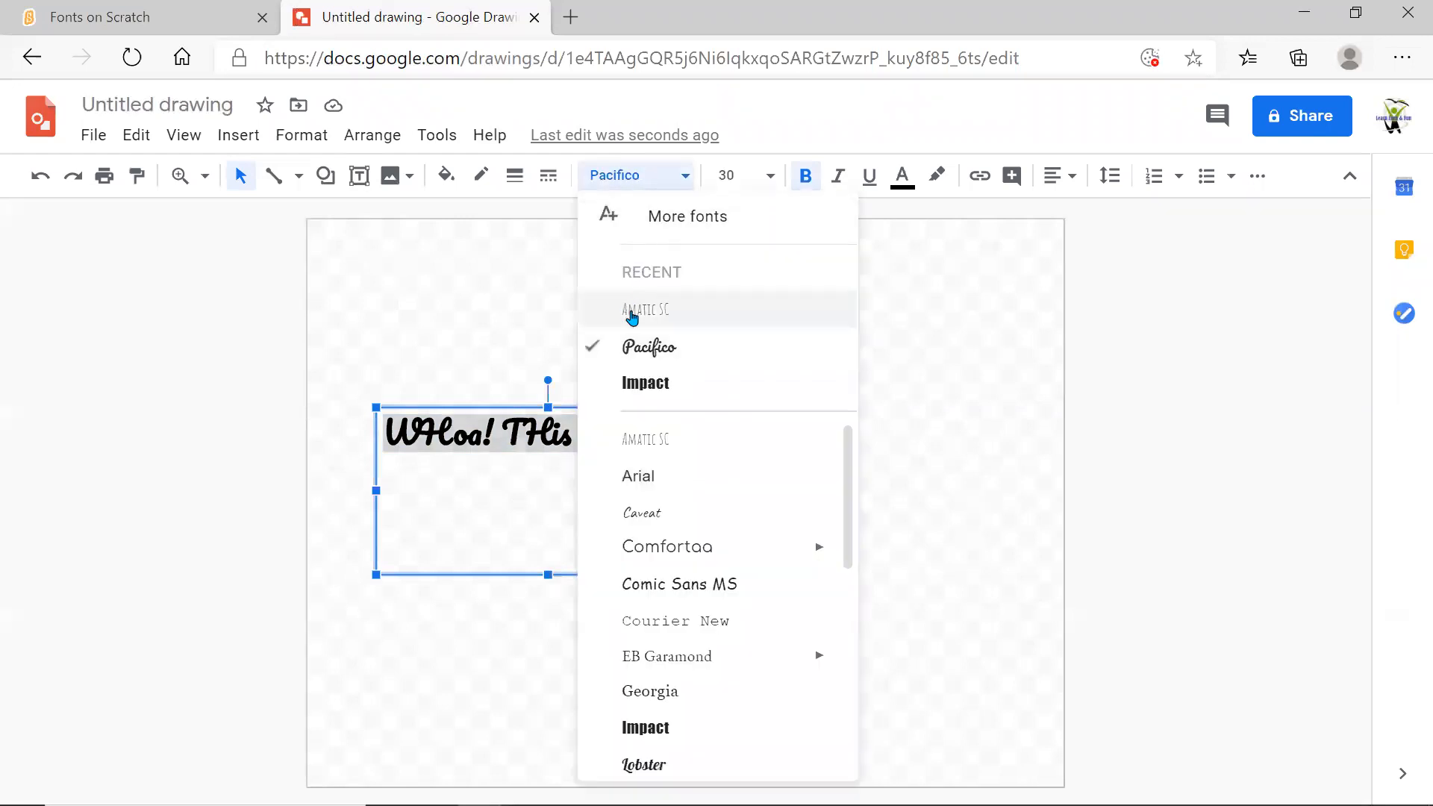
left_click(635, 312)
left_click(629, 413)
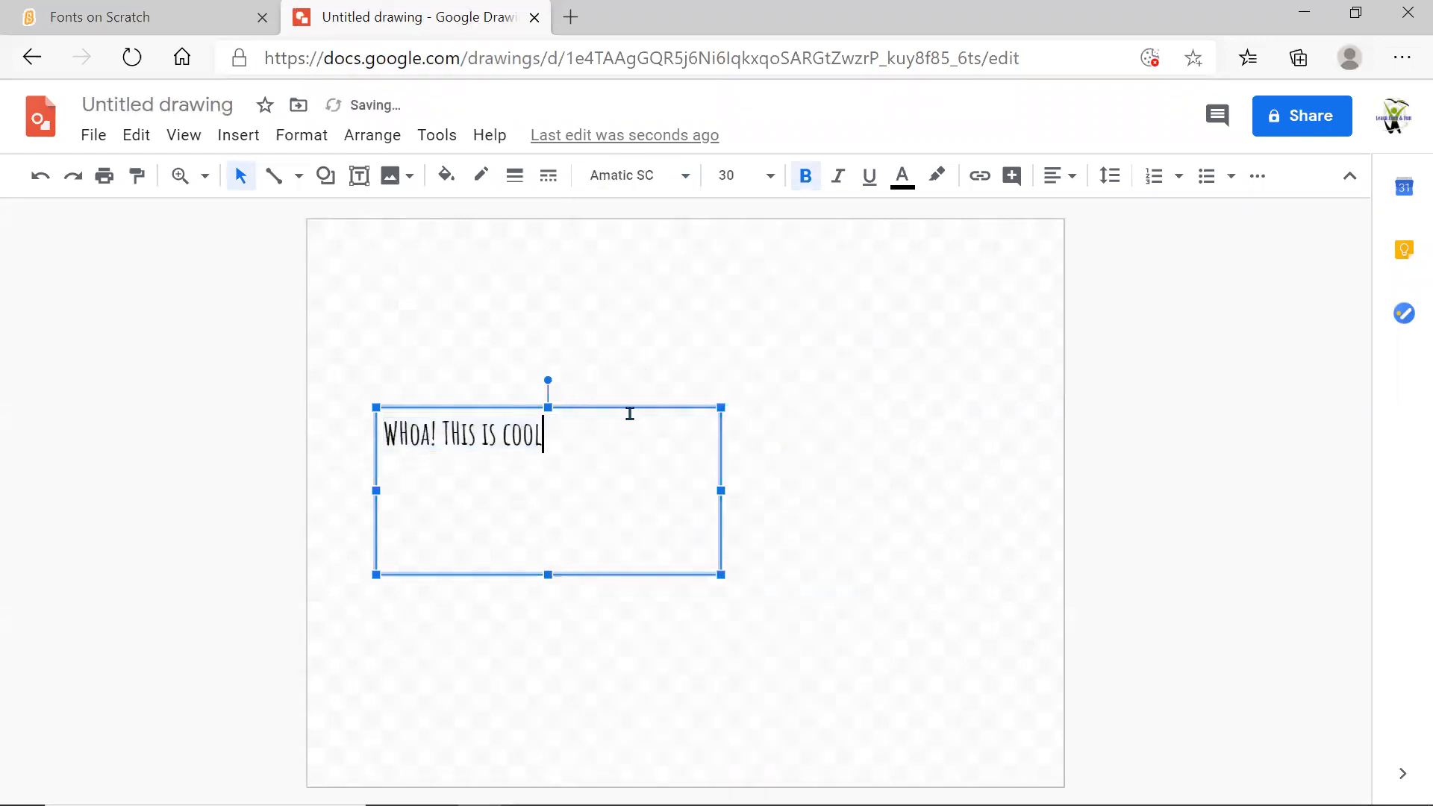
left_click(194, 389)
- Download the drawing as a Scalable Vector Graphics (.svg) file
left_click(93, 134)
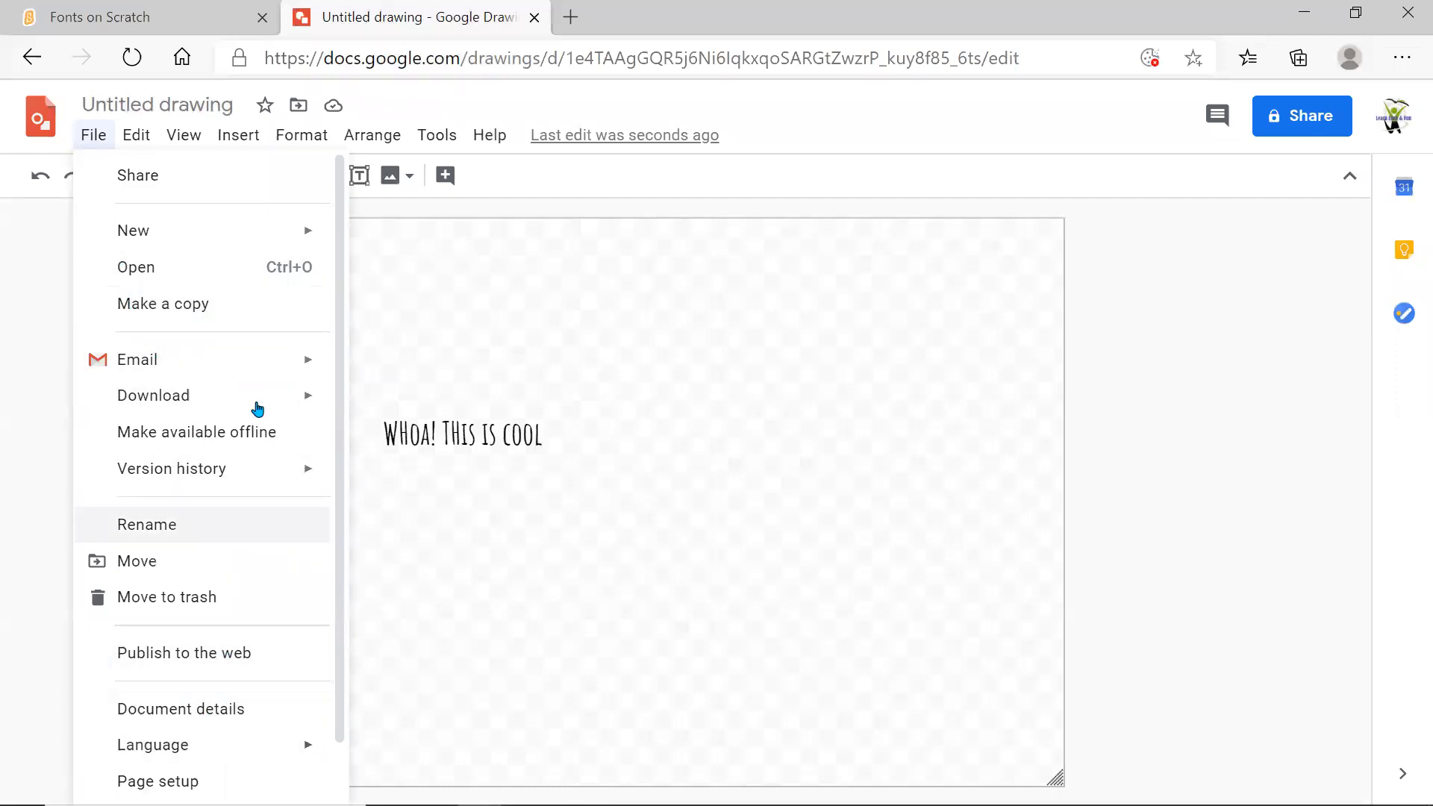
mouse_move(222, 487)
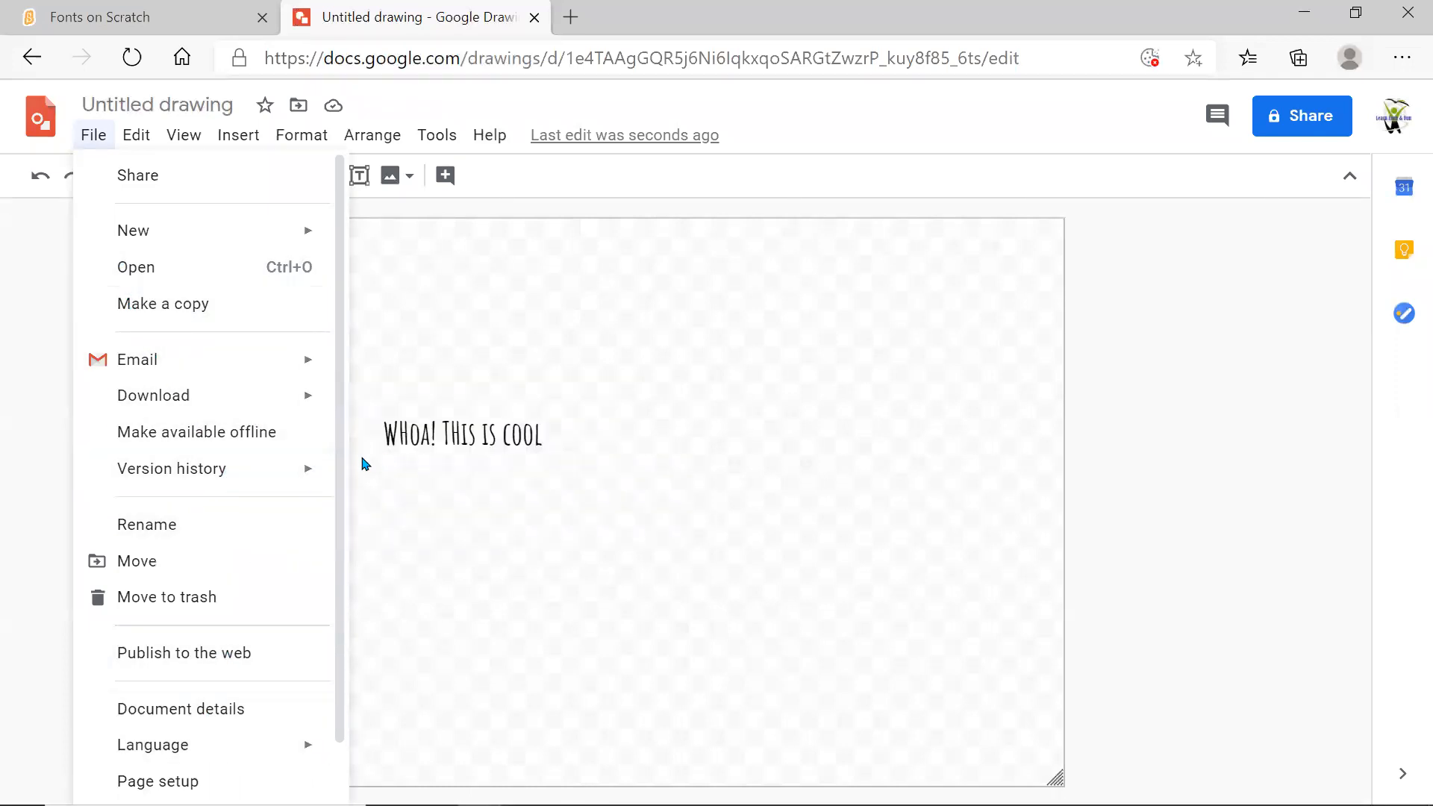
mouse_move(332, 401)
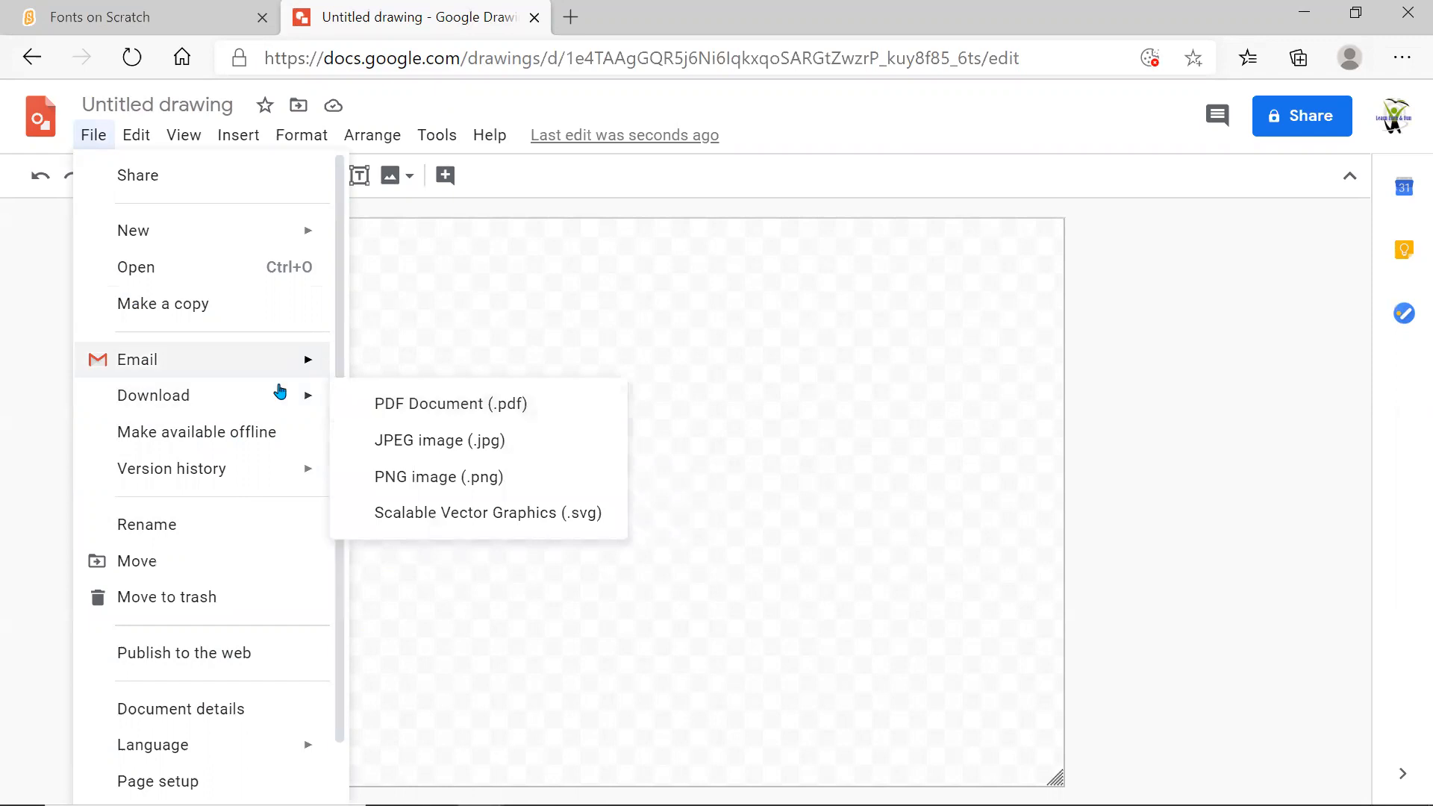
left_click(435, 514)
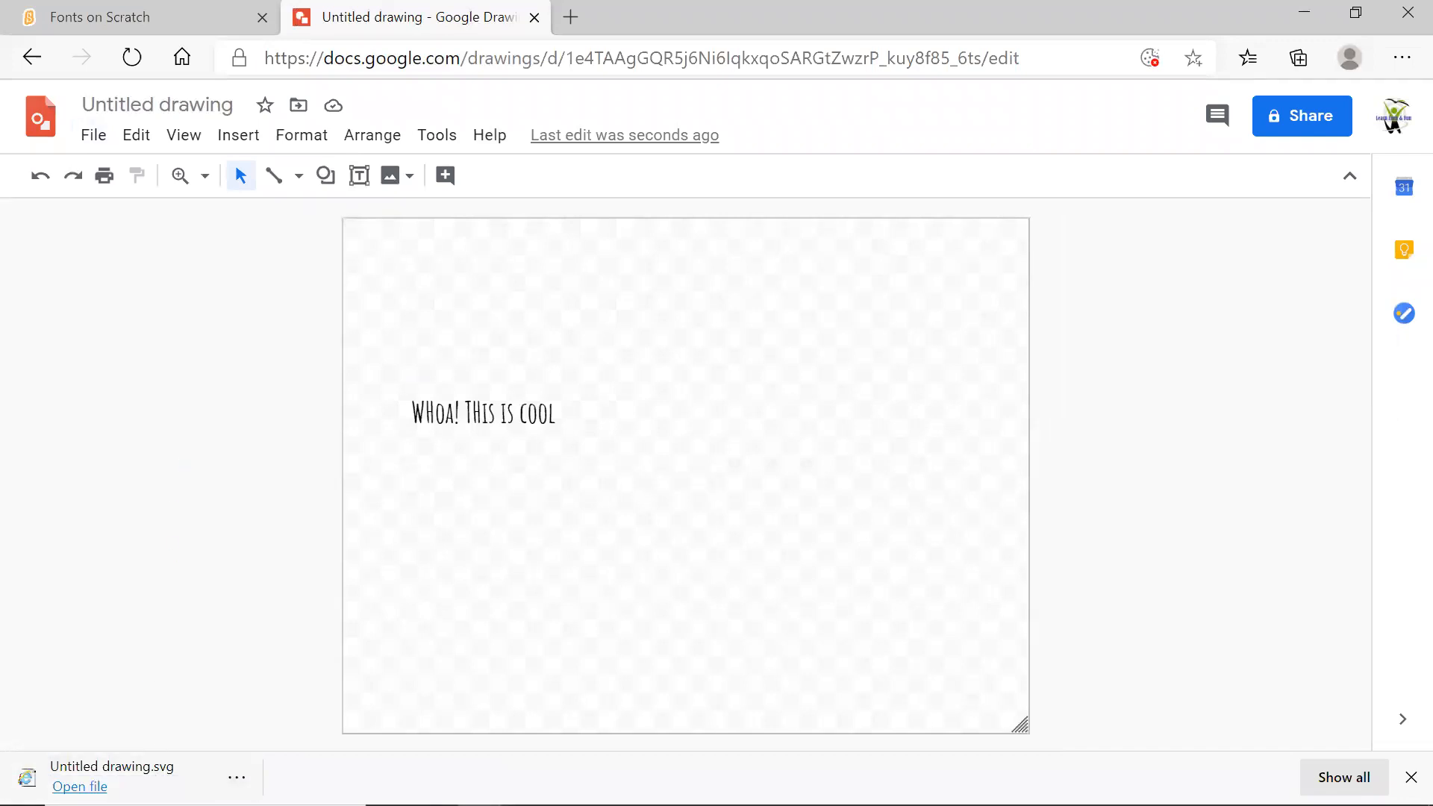
- Switch to the Scratch project and upload Untitled drawing.svg from the Downloads folder as a new costume
left_click(177, 8)
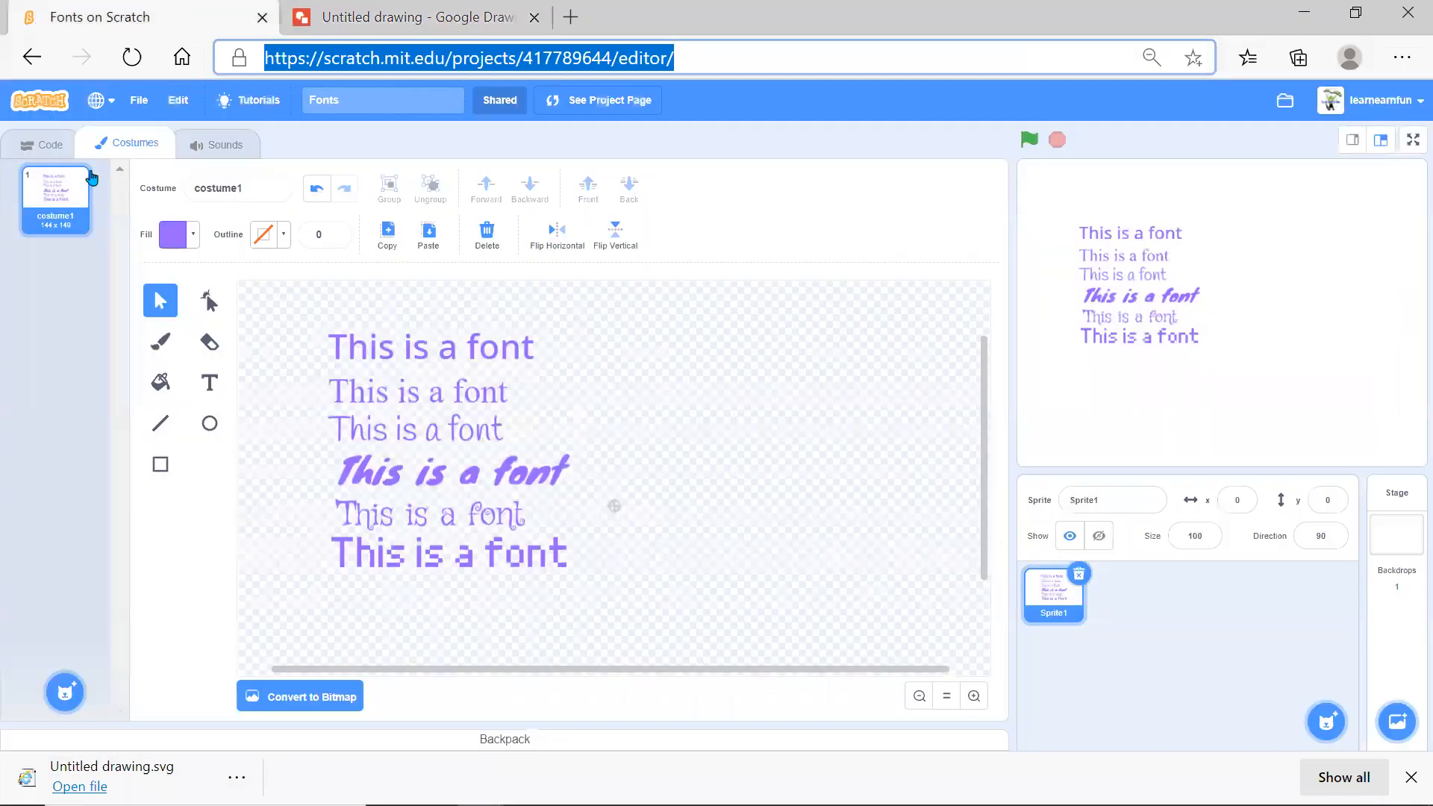
mouse_move(47, 693)
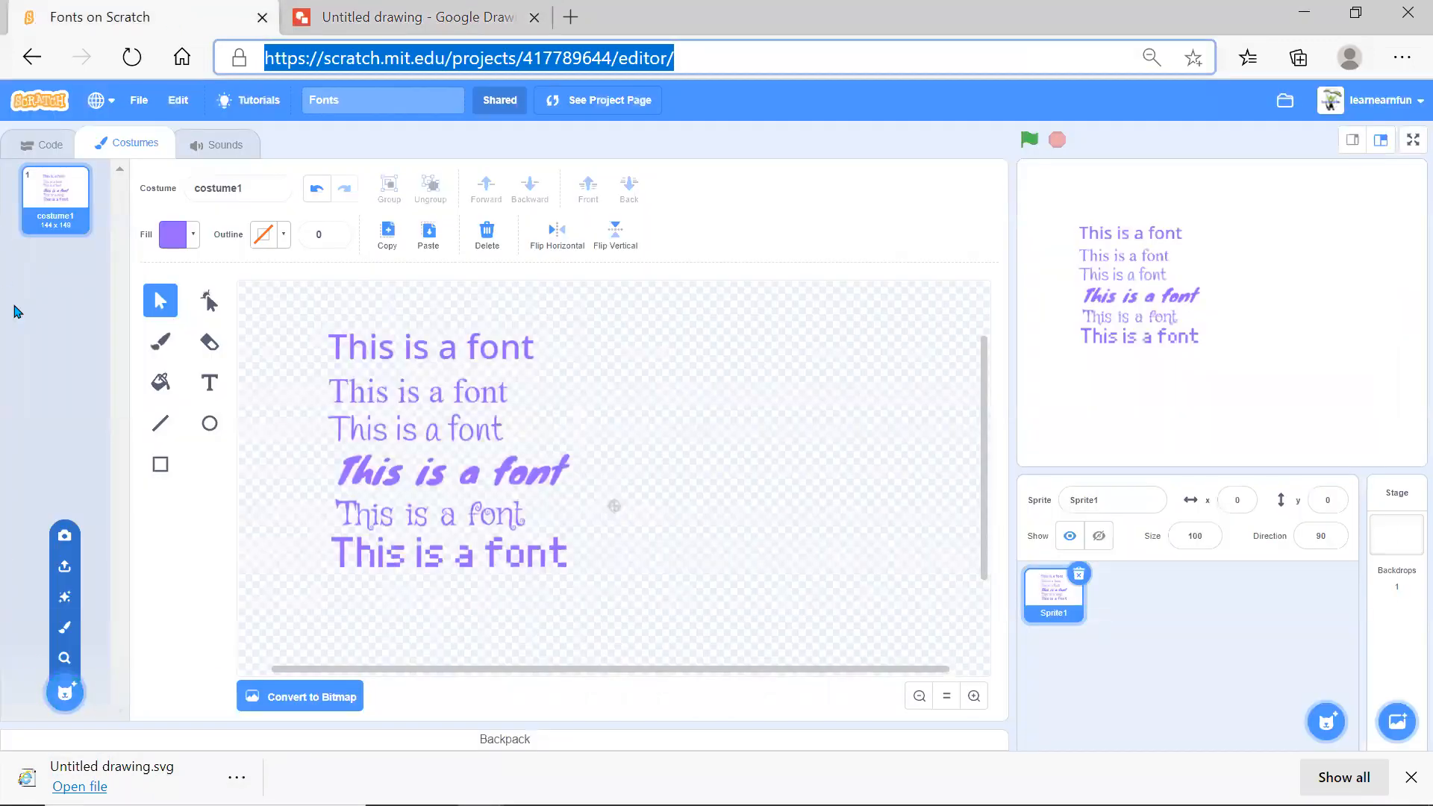
right_click(50, 566)
left_click(65, 577)
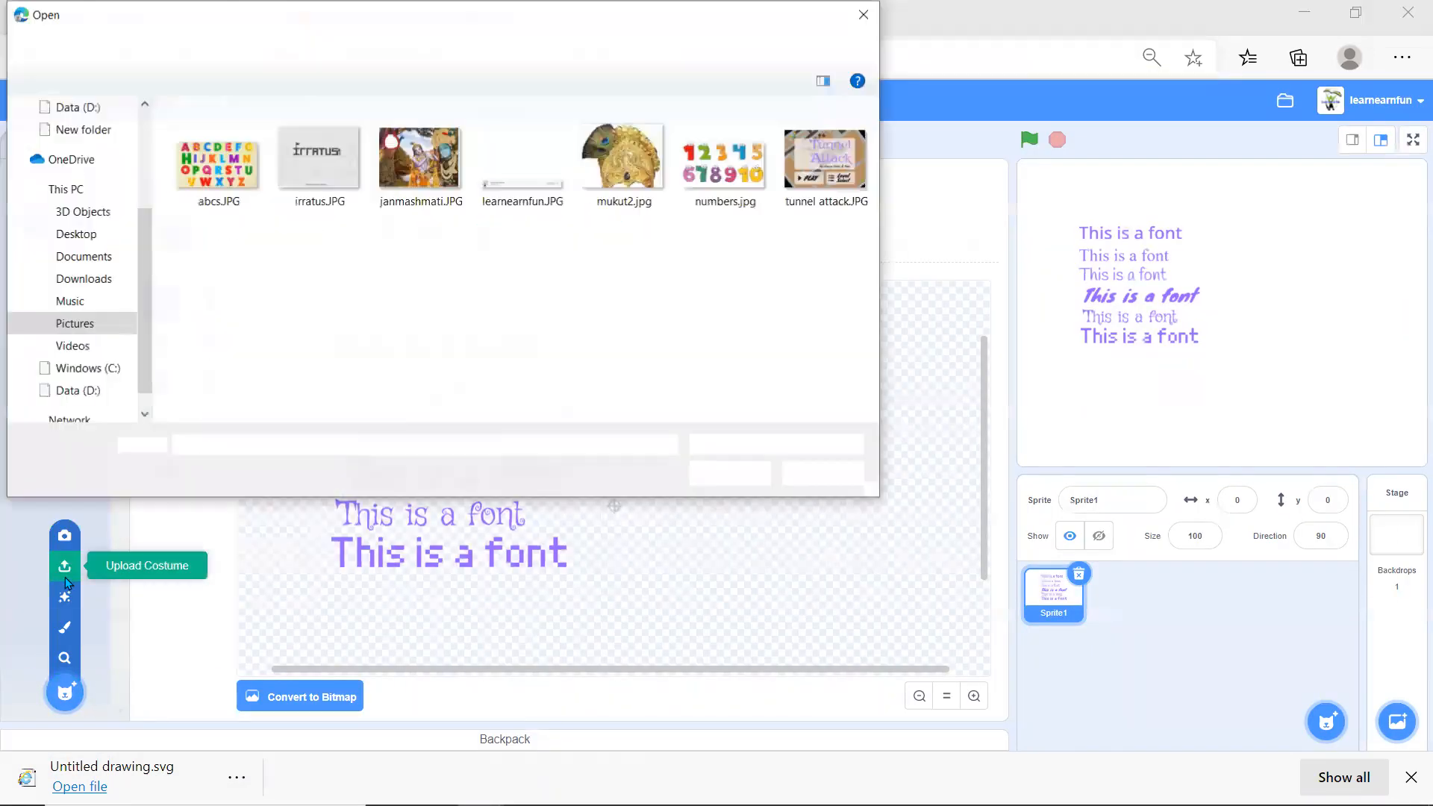
left_click(88, 279)
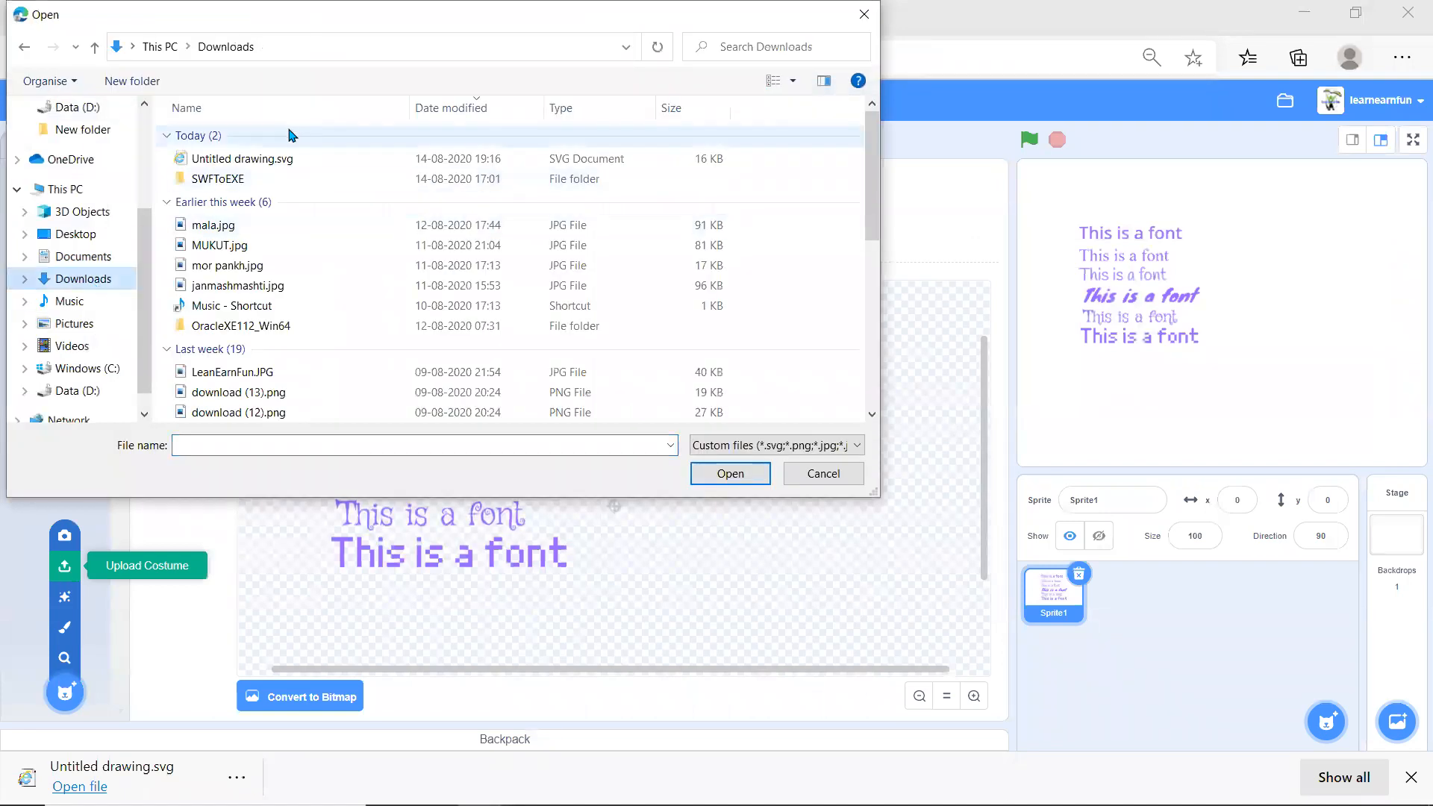
left_click(284, 159)
left_click(713, 475)
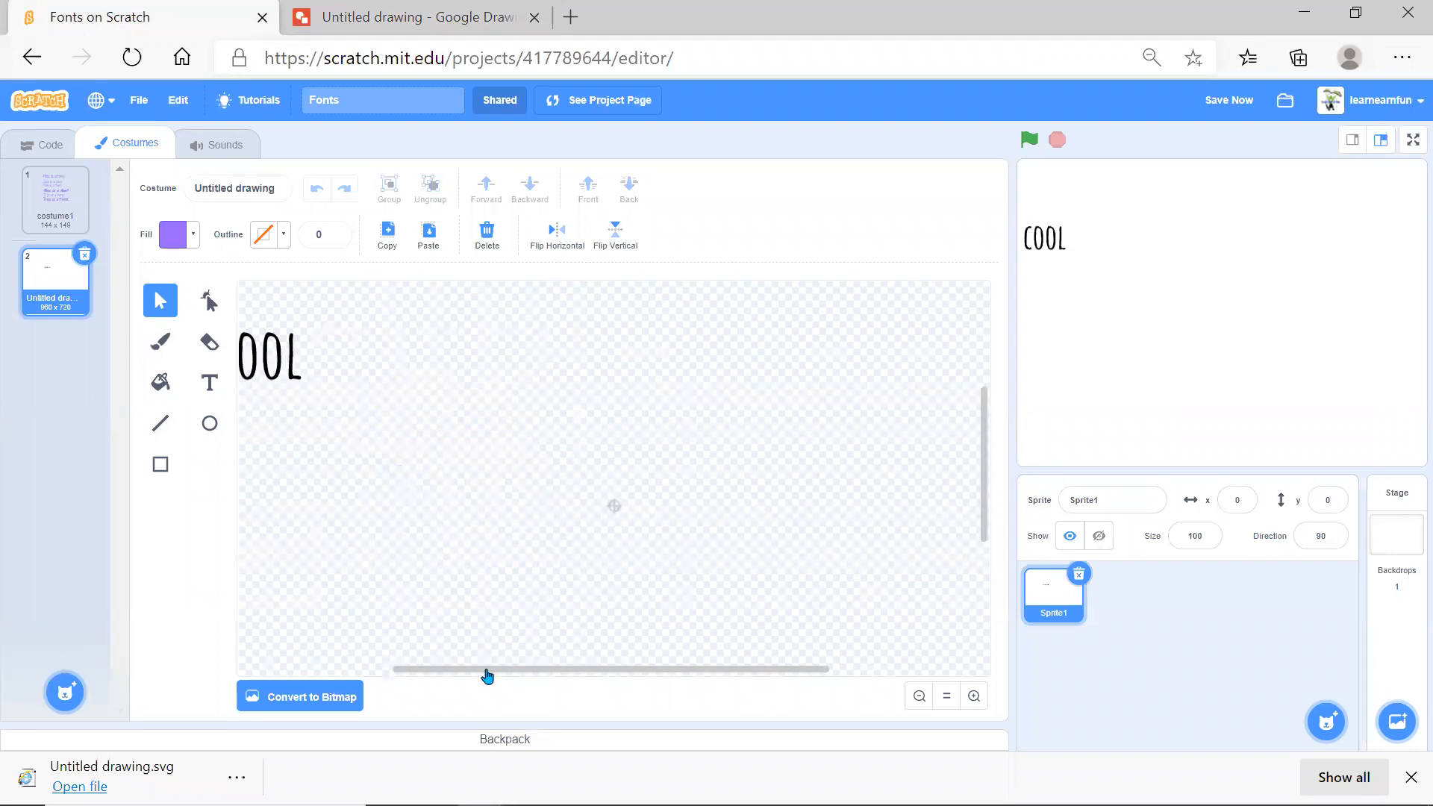
- Move the imported "WHoa! THis is cool" text fully into the visible costume area, just above the centre mark
left_click_drag(487, 676, 336, 683)
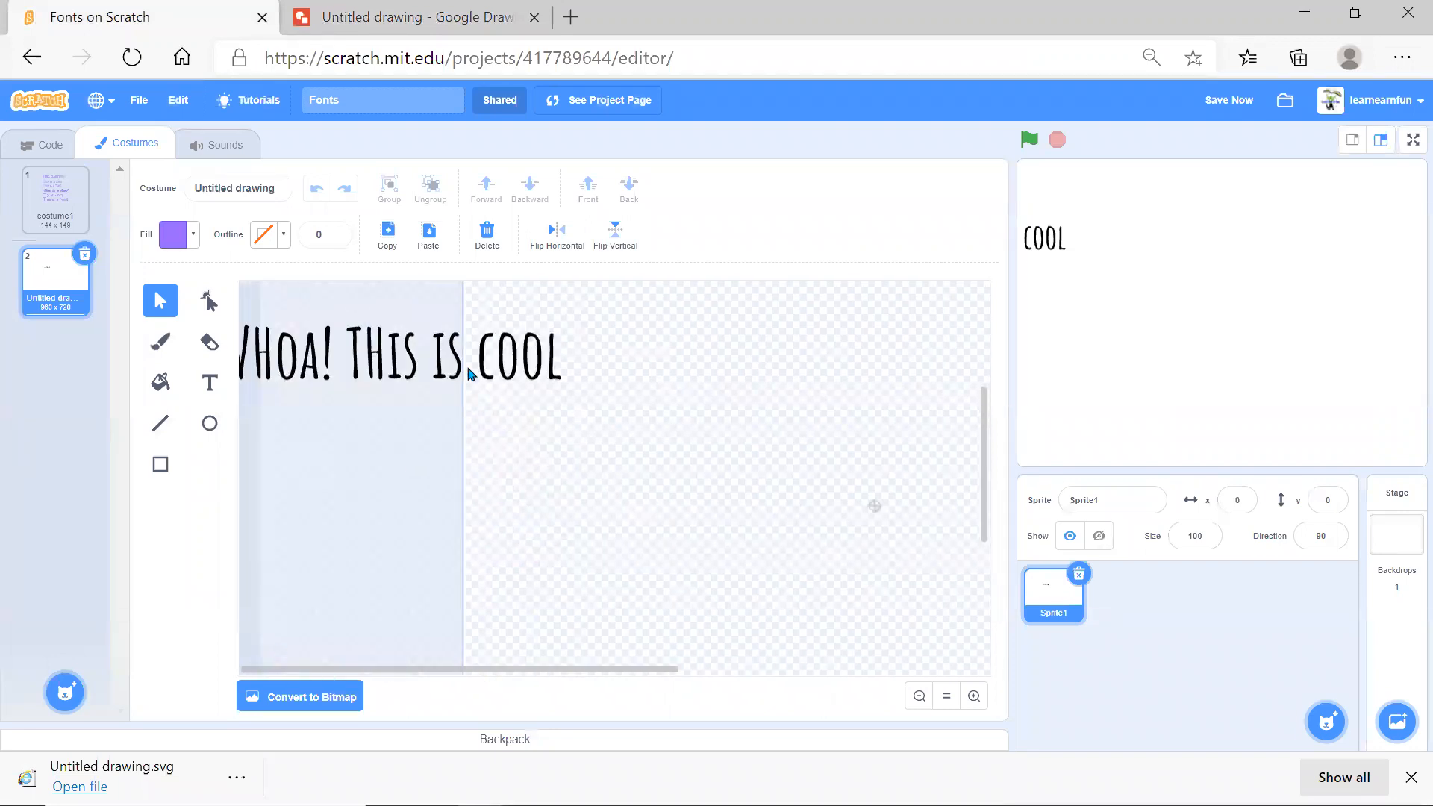
left_click(386, 370)
left_click_drag(387, 366, 745, 409)
left_click_drag(594, 671, 715, 666)
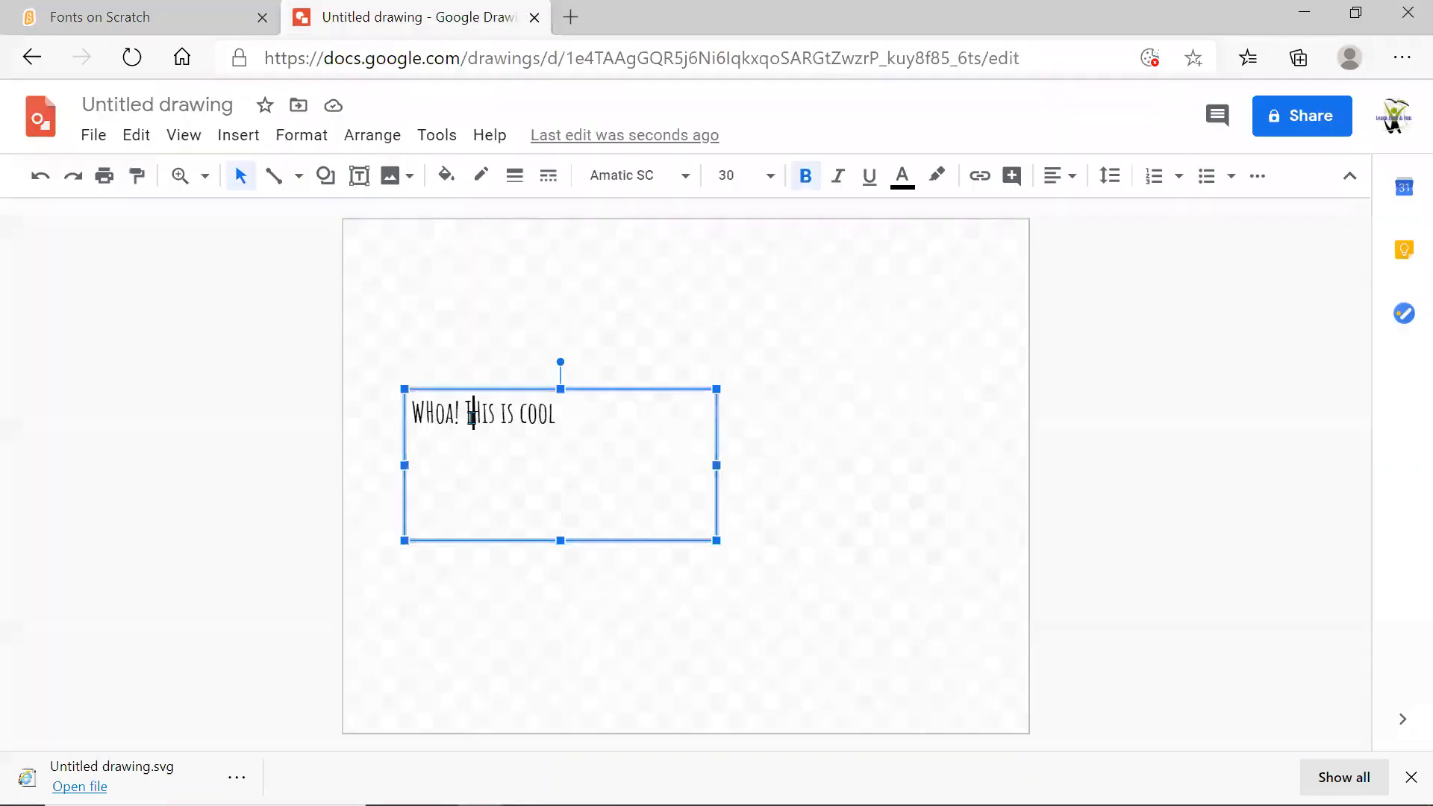
- Switch back to Google Drawings and set the font of the whole text to Lobster
triple_click(474, 415)
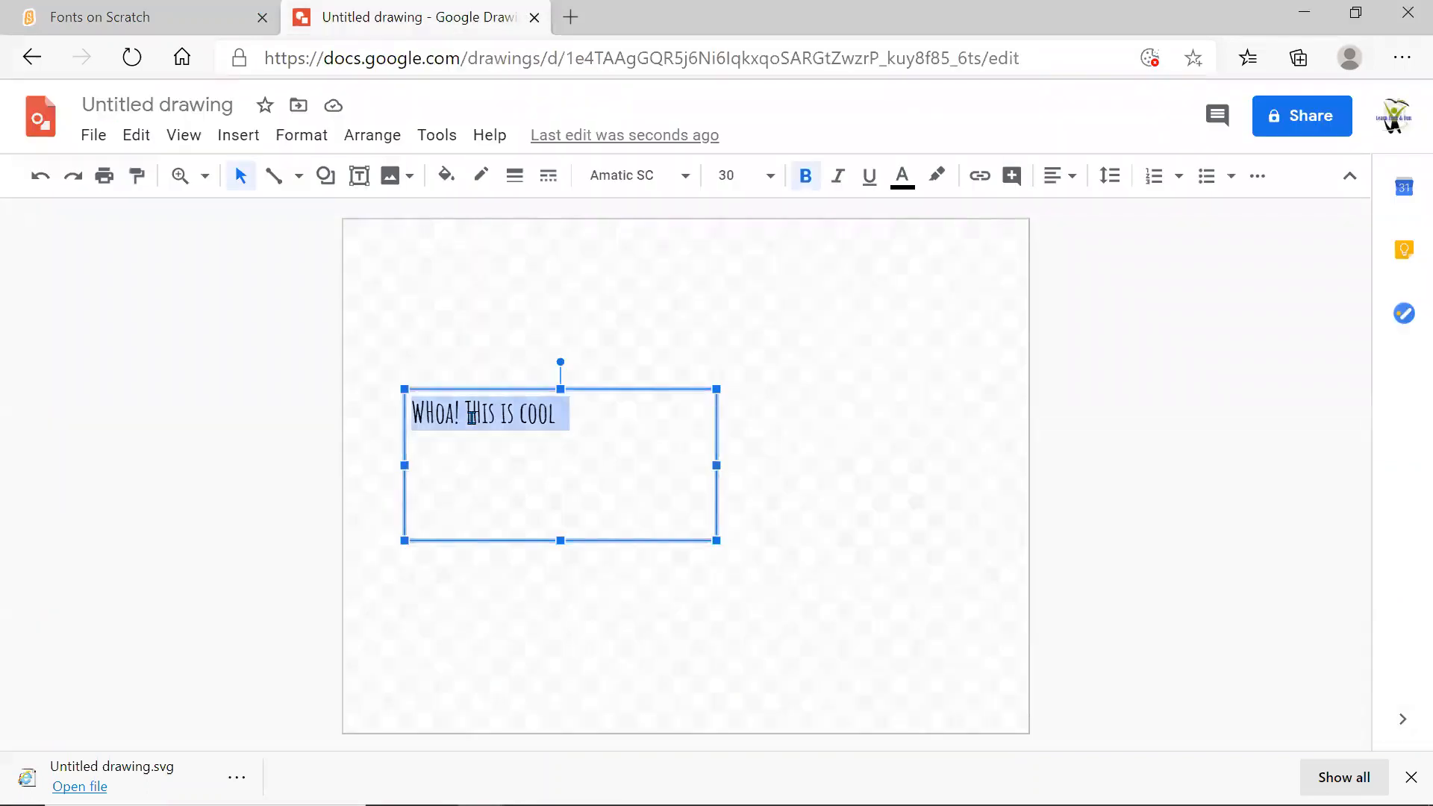
left_click(660, 177)
left_click_drag(848, 473, 862, 554)
left_click(715, 524)
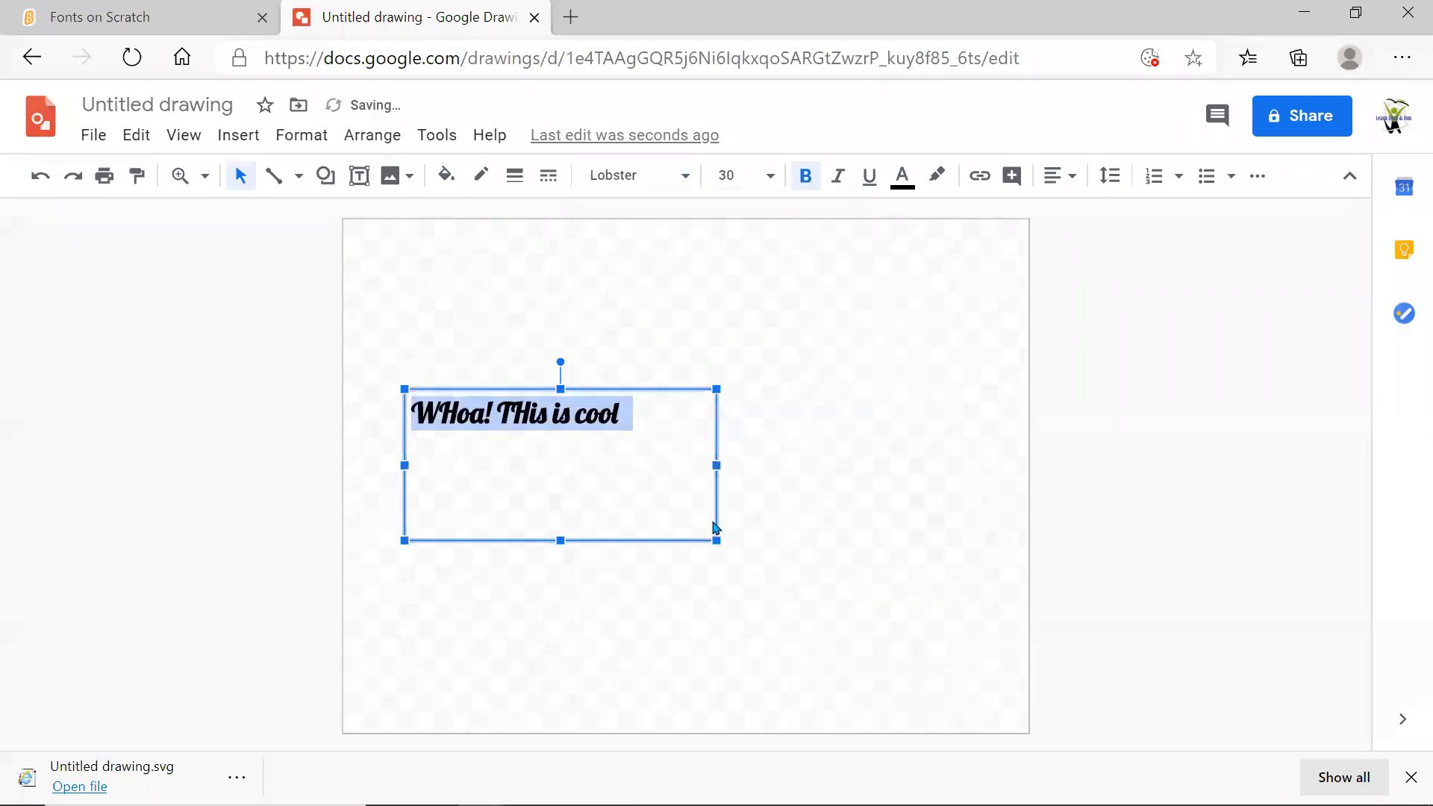
left_click(610, 574)
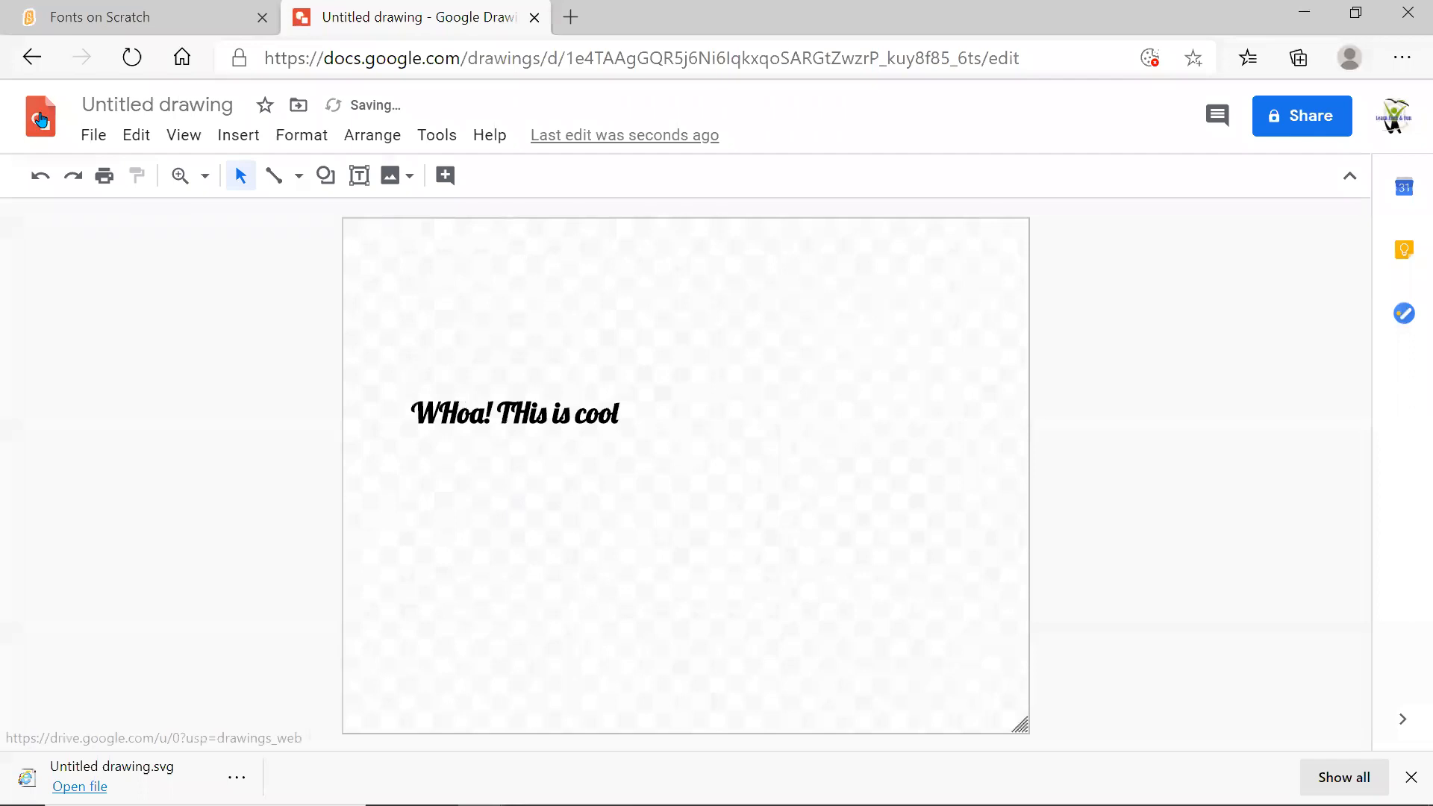
- Download the Lobster version of the drawing as a Scalable Vector Graphics (.svg) file
left_click(92, 136)
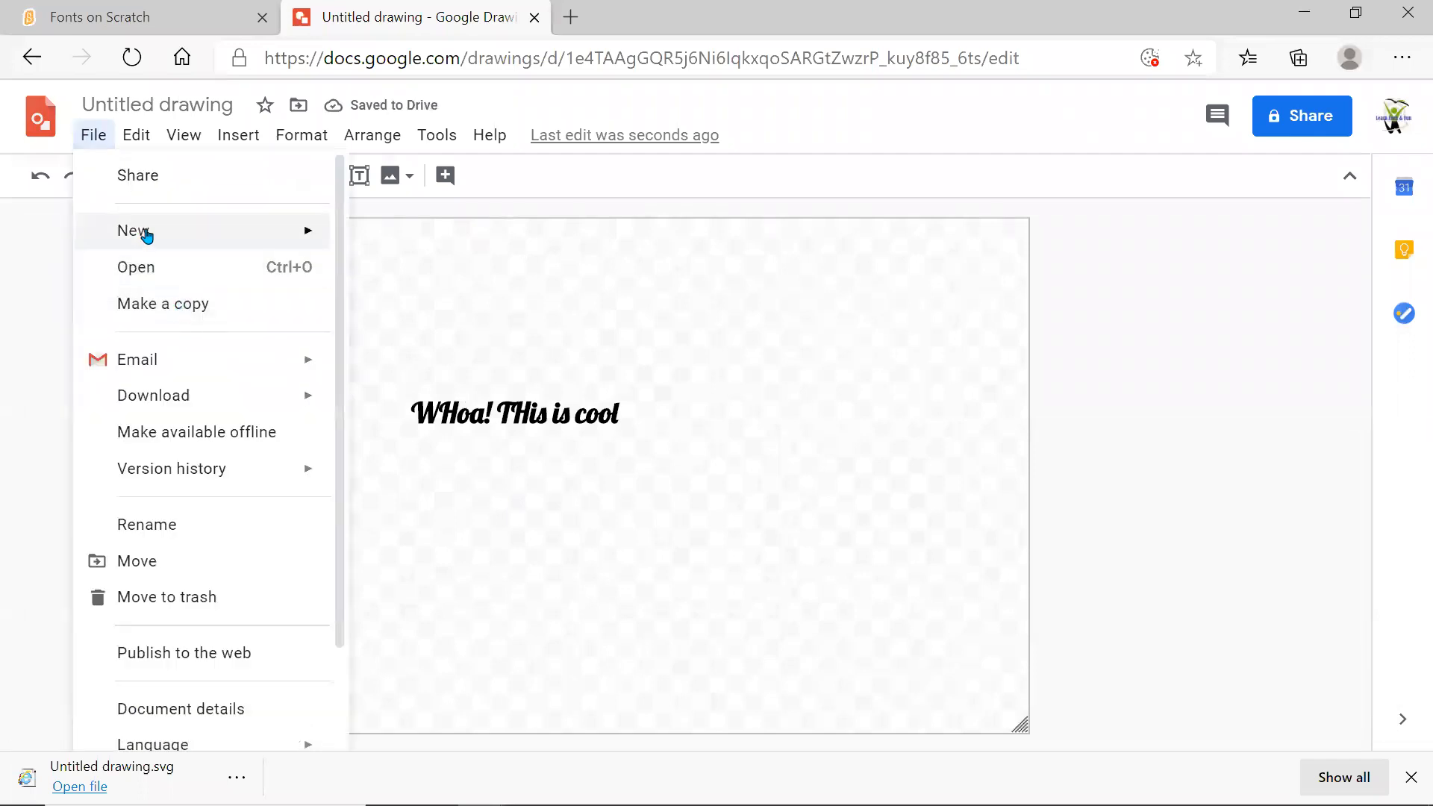
mouse_move(207, 411)
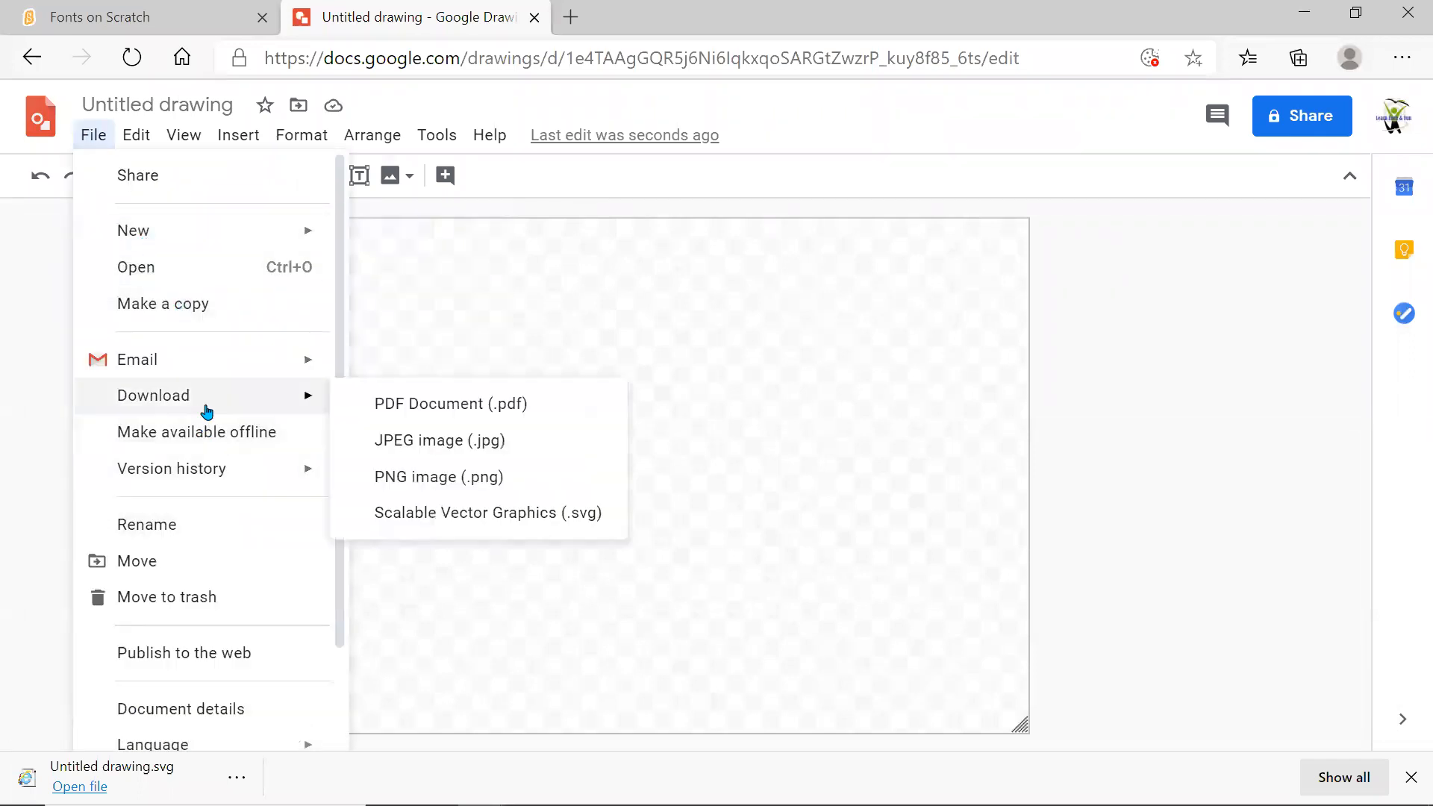
left_click(395, 514)
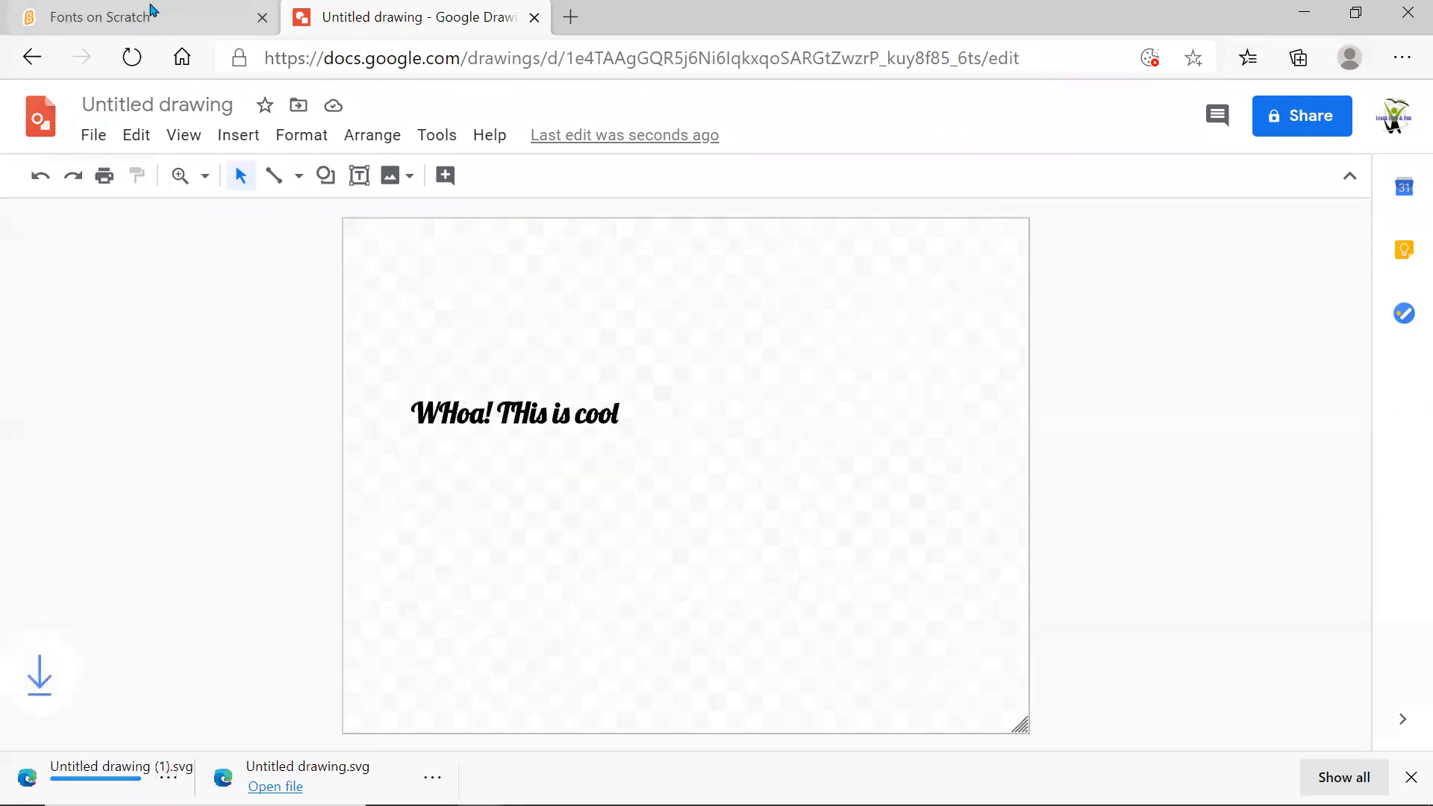
- Switch to the Scratch project and upload Untitled drawing (1).svg as another new costume
left_click(237, 17)
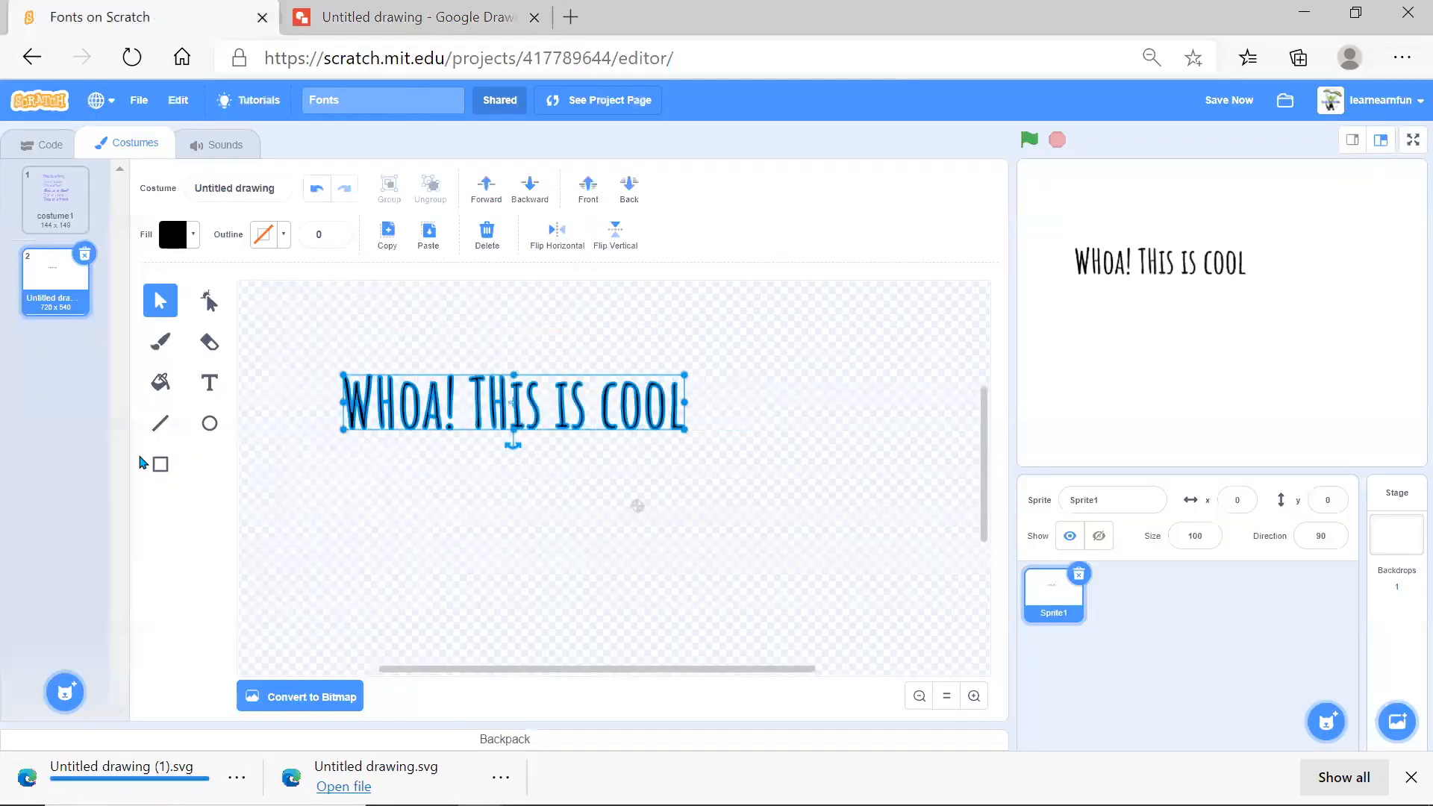
mouse_move(64, 690)
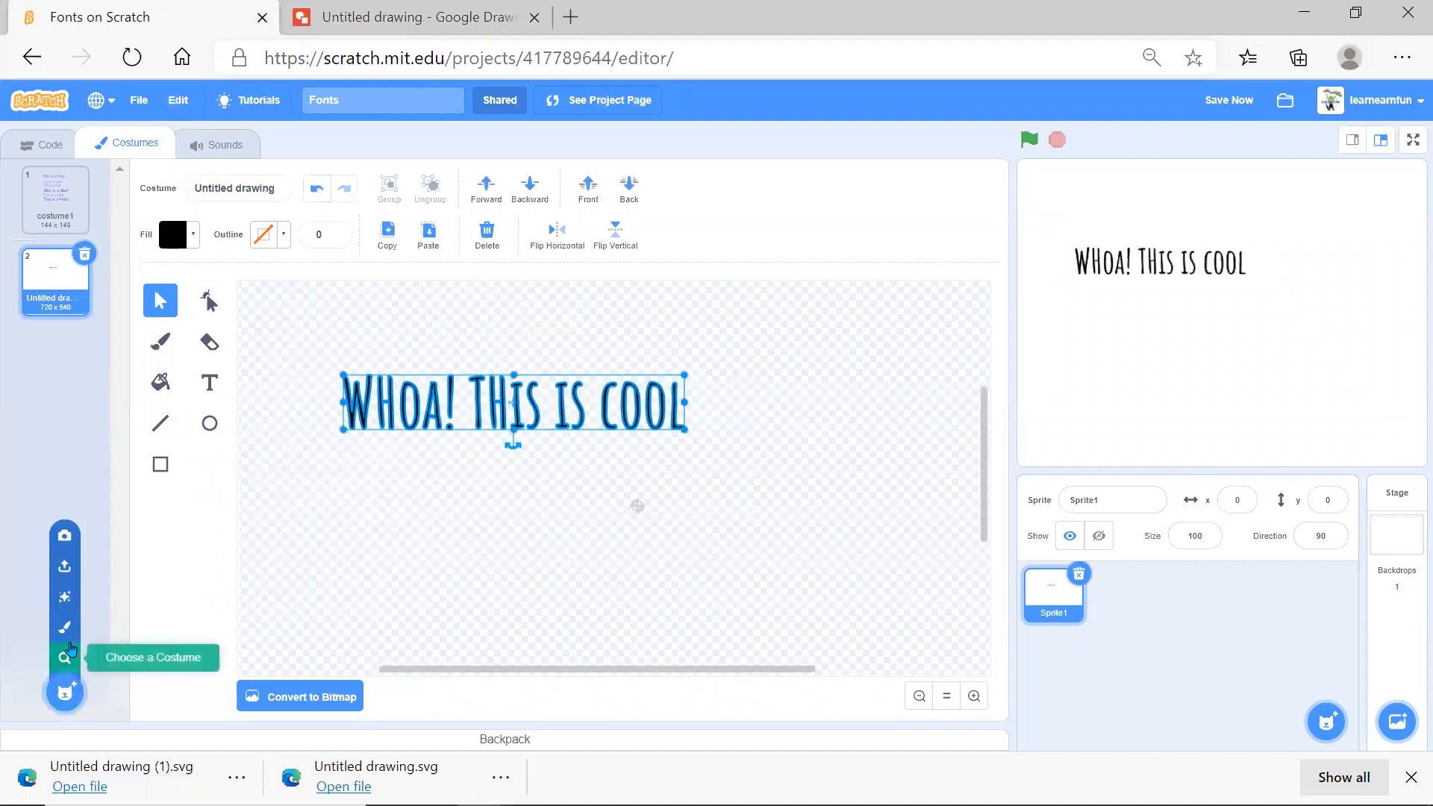
left_click(65, 569)
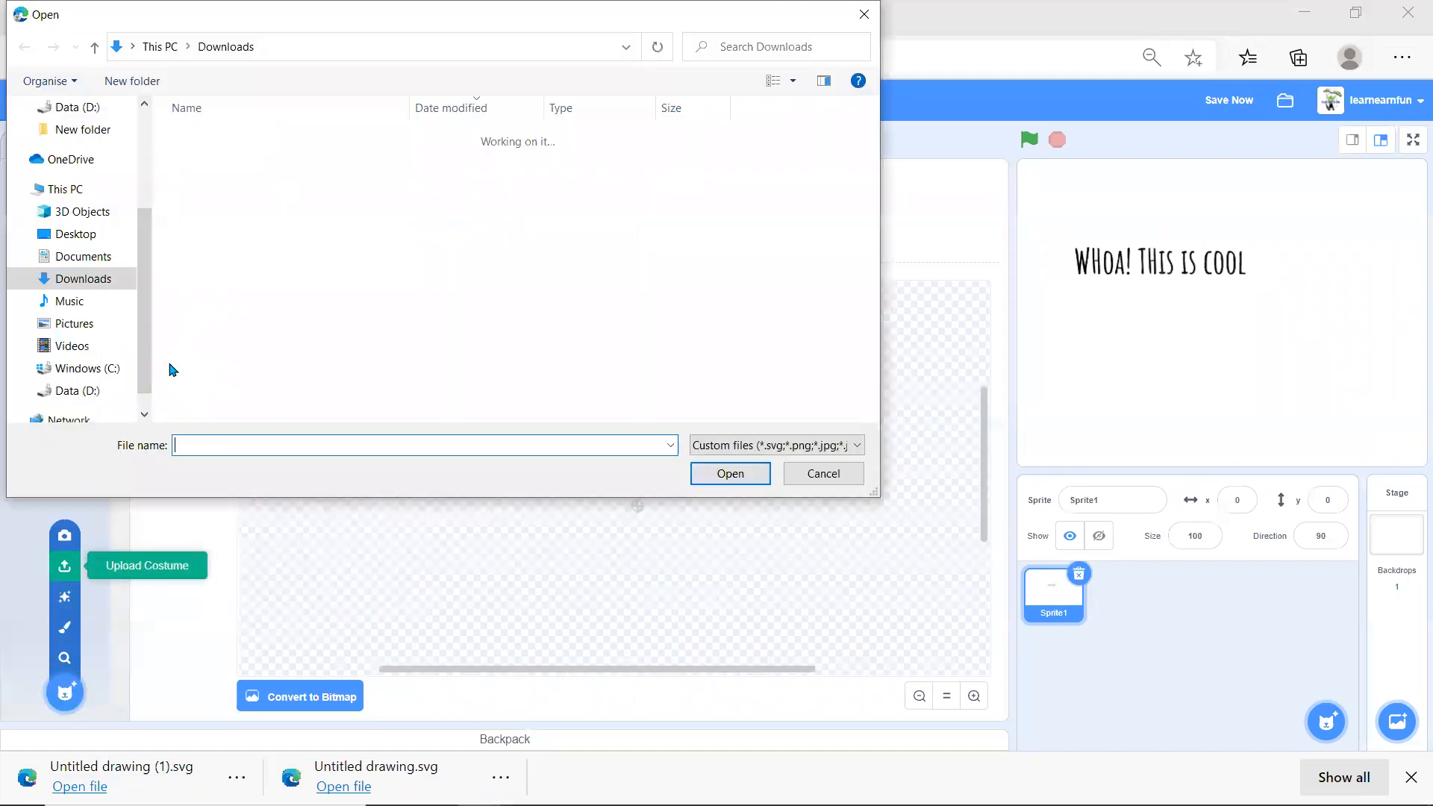
left_click(710, 486)
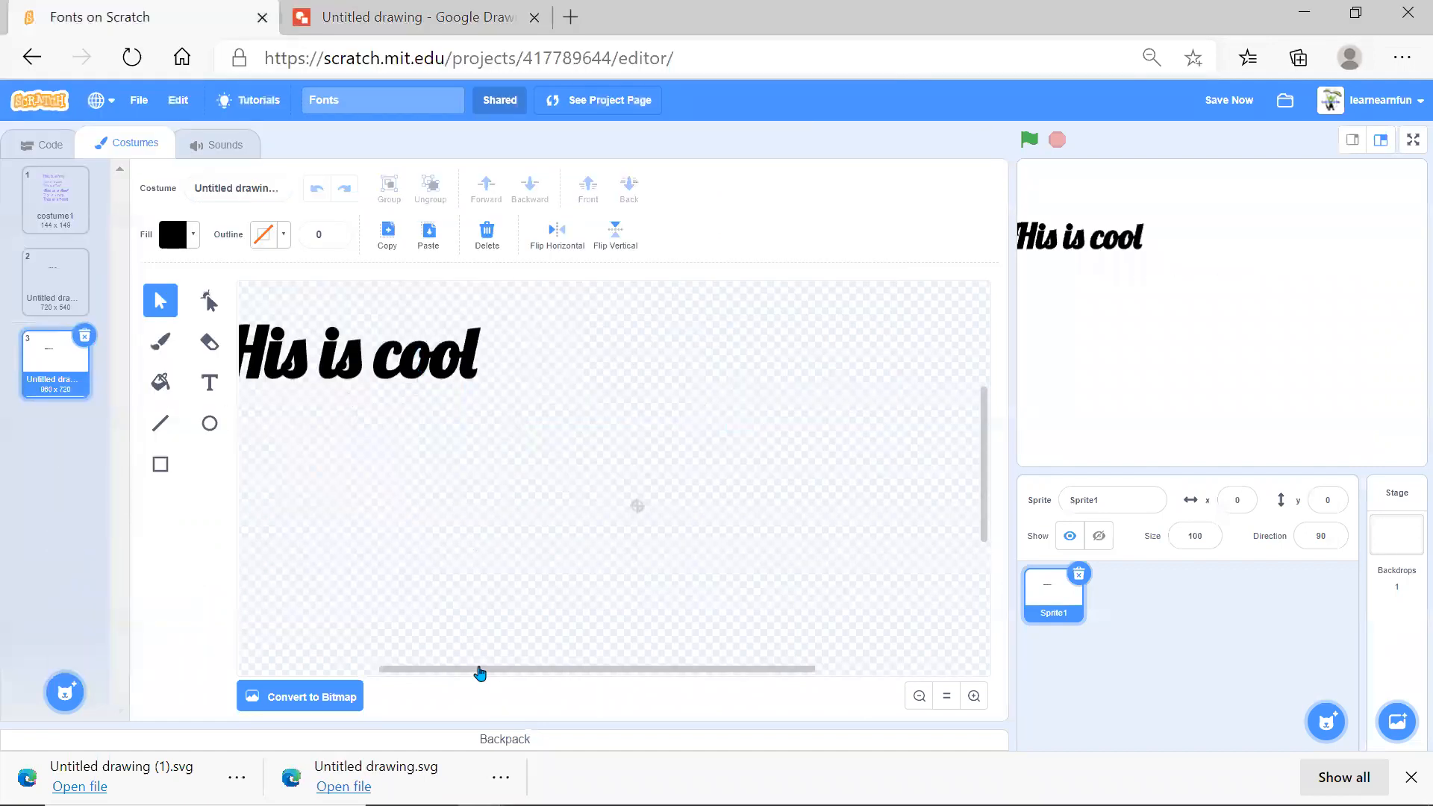
- Move the imported Lobster text to the right so that all of it lies within the visible costume area
left_click_drag(468, 668, 409, 664)
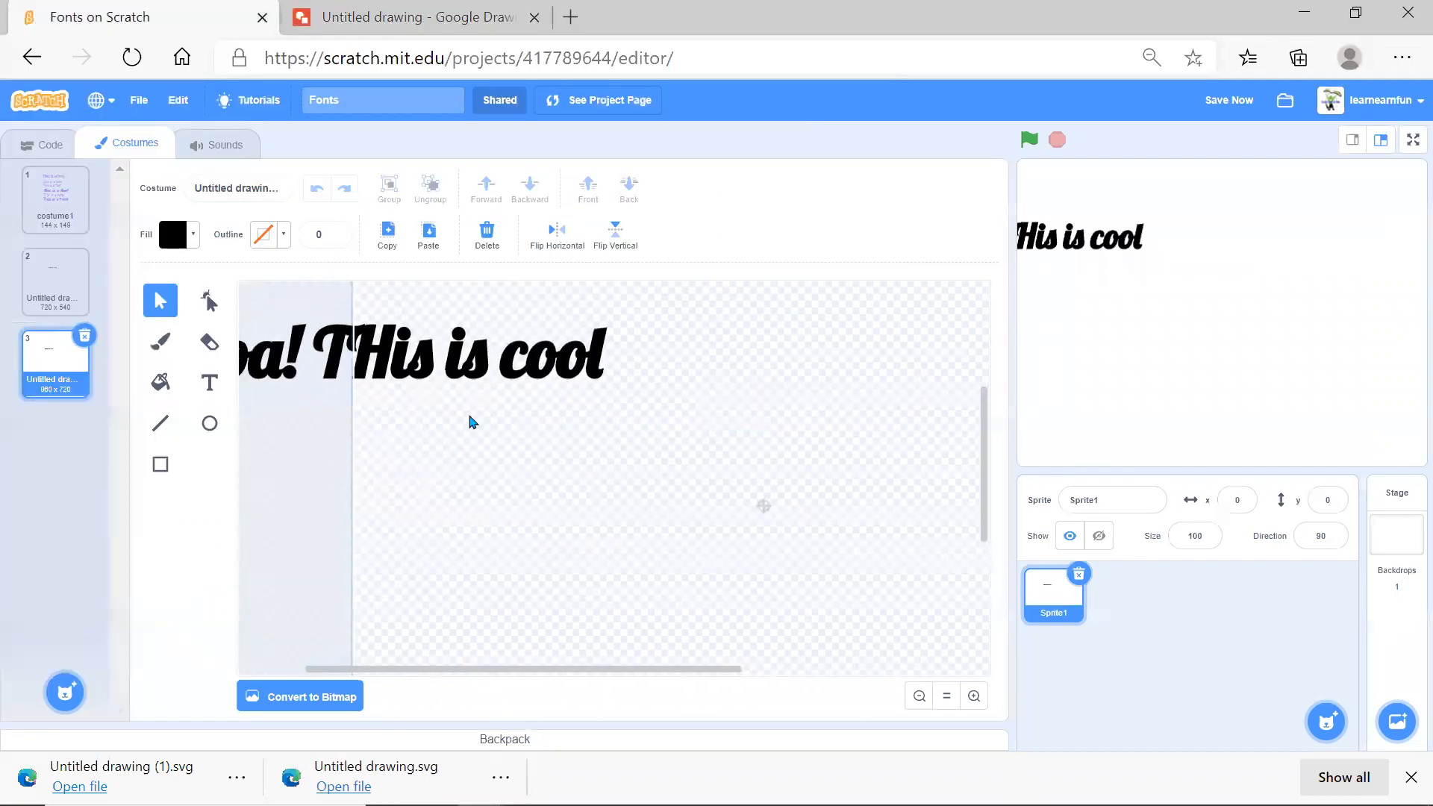
left_click_drag(489, 357, 817, 411)
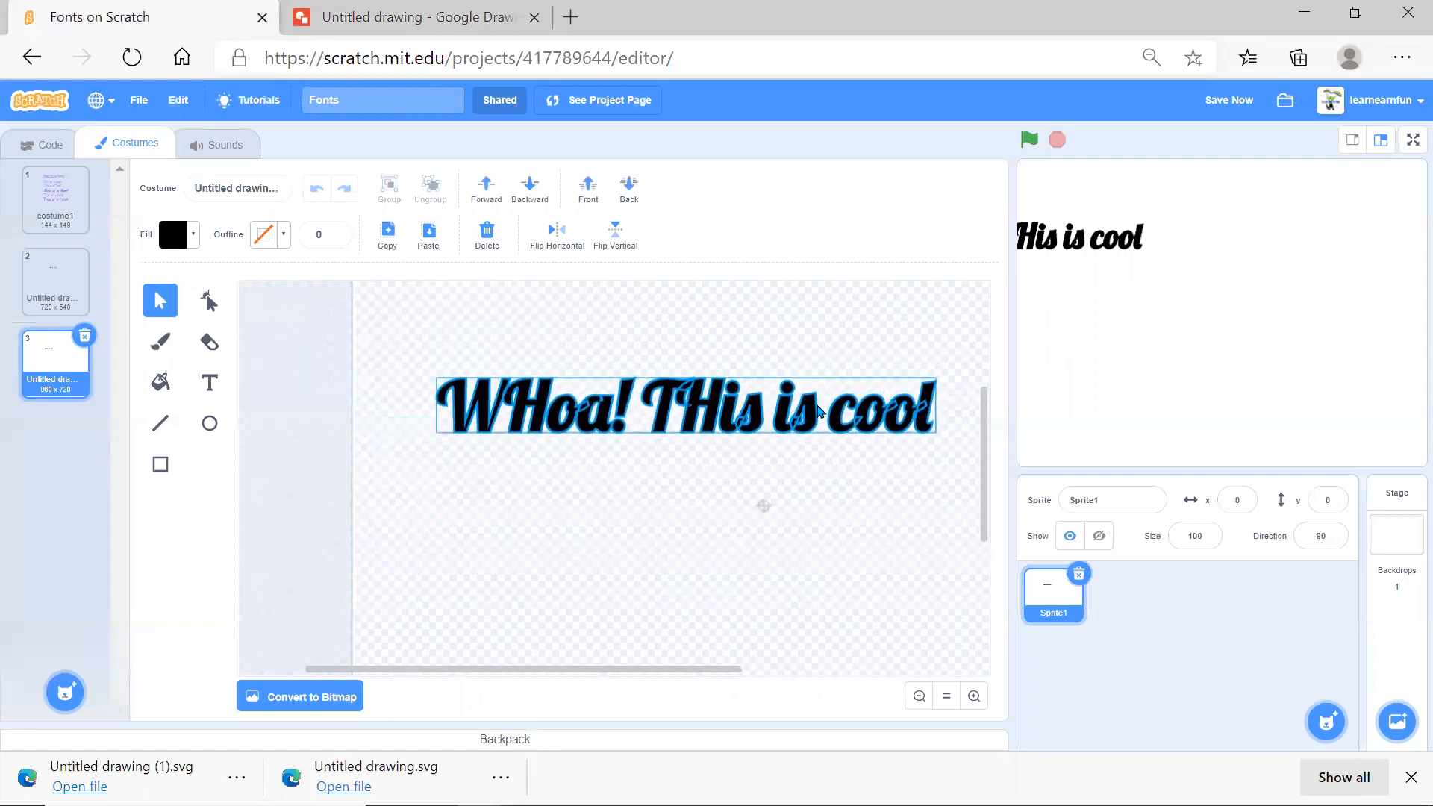
mouse_move(674, 678)
left_mouse_down()
mouse_move(777, 643)
mouse_move(742, 665)
left_mouse_up()
left_click(758, 470)
- Select everything in the costume, shift it slightly right and up so the text sits above the centre mark, and deselect it
key("ctrl+a")
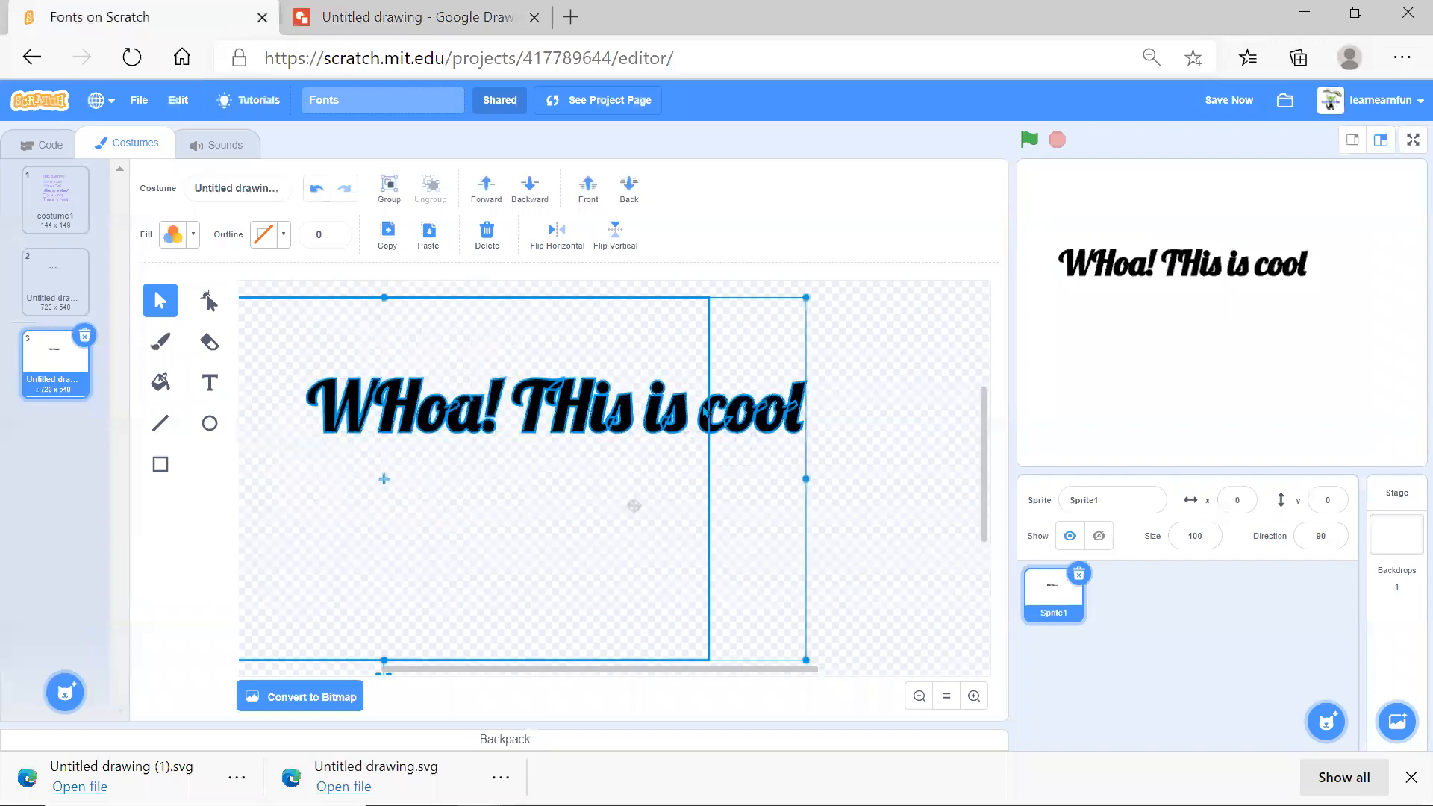
left_click_drag(671, 400, 778, 424)
left_click(918, 486)
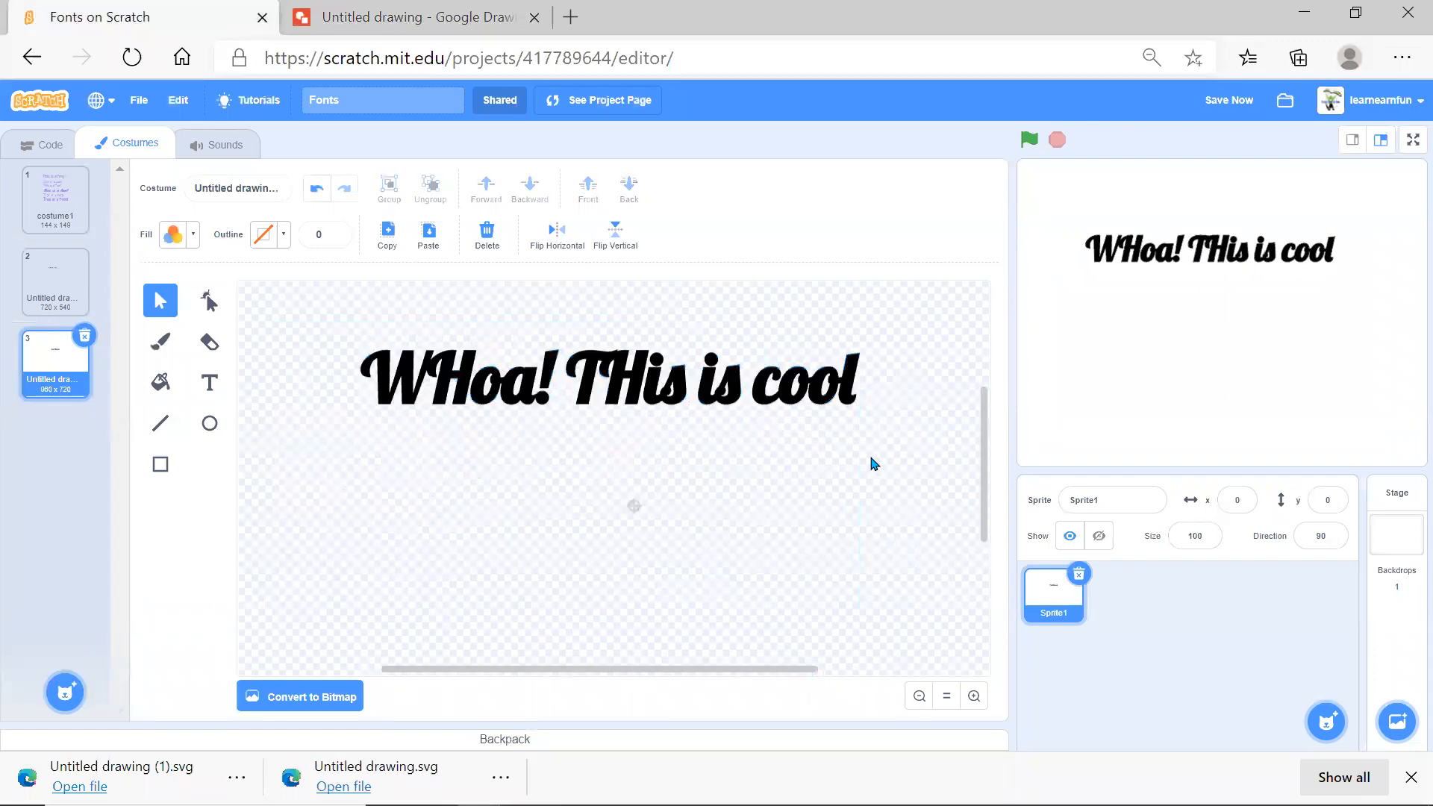
- Switch to the Google Drawings tab and move the "WHoa! THis is cool" text box to the right half of the canvas
key("ctrl+a")
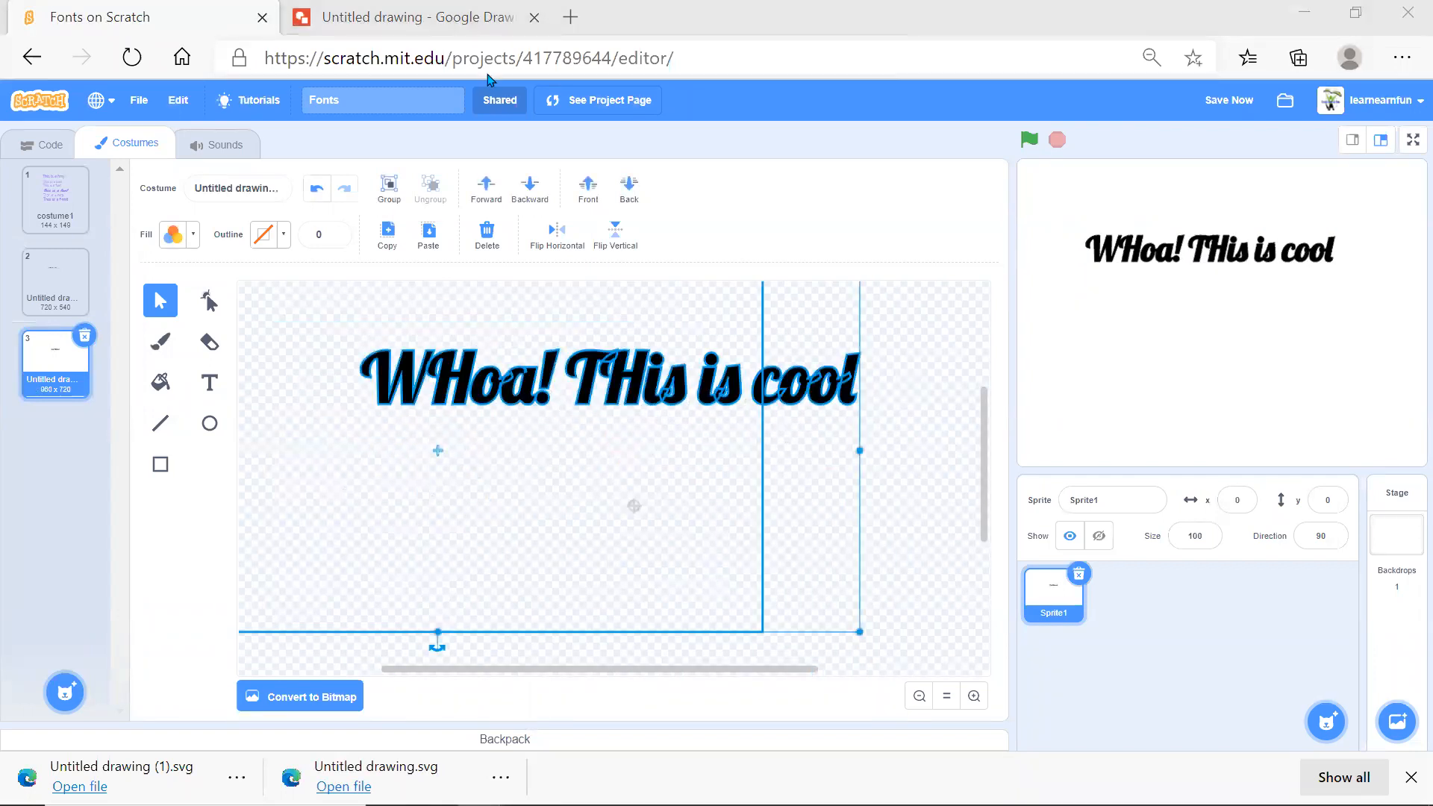
left_click(409, 9)
left_click(573, 409)
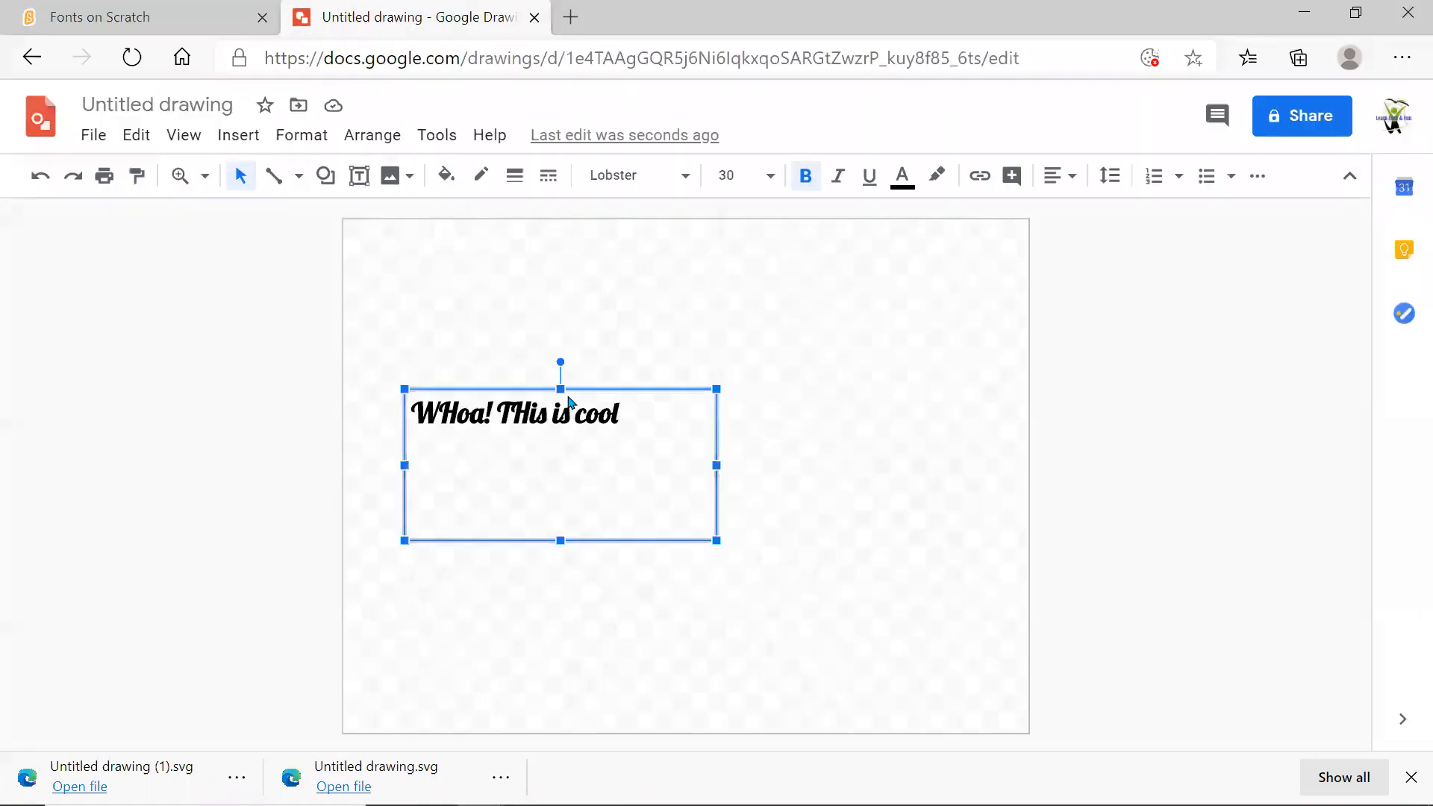
left_click_drag(522, 393, 791, 410)
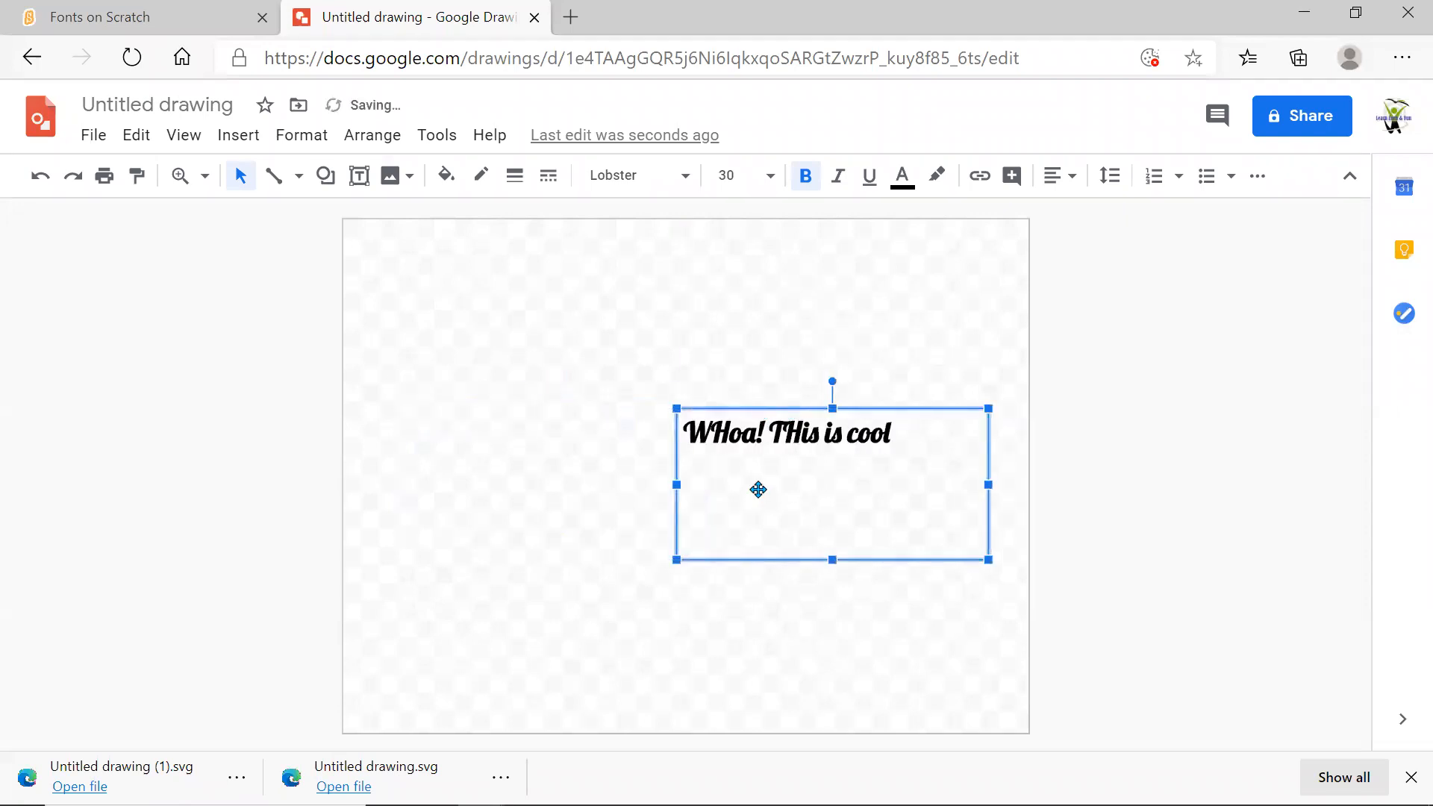
- Try to choose the Anton font for the text from the full font catalogue
double_click(813, 437)
left_click(813, 437)
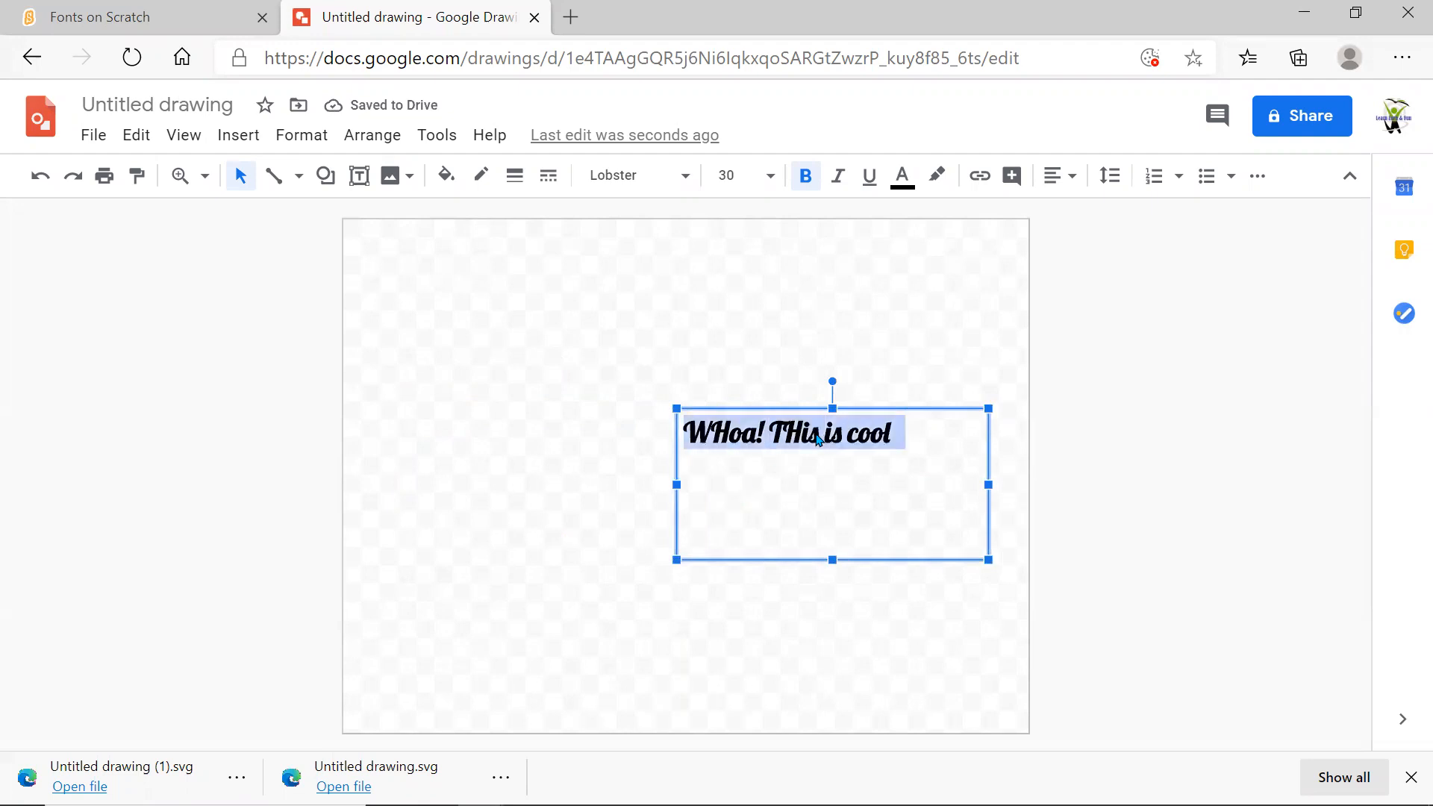
left_click(615, 177)
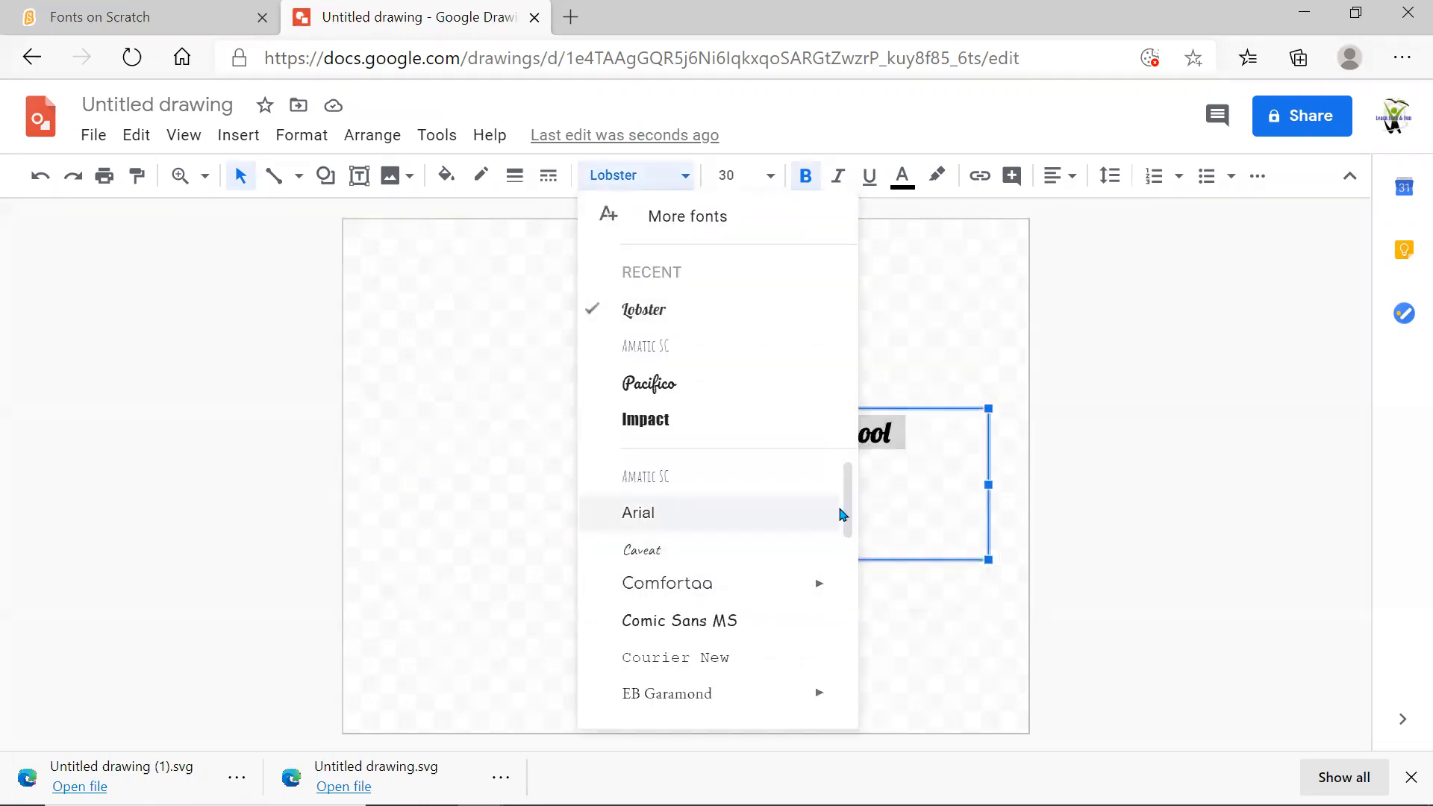
left_click_drag(845, 496, 929, 715)
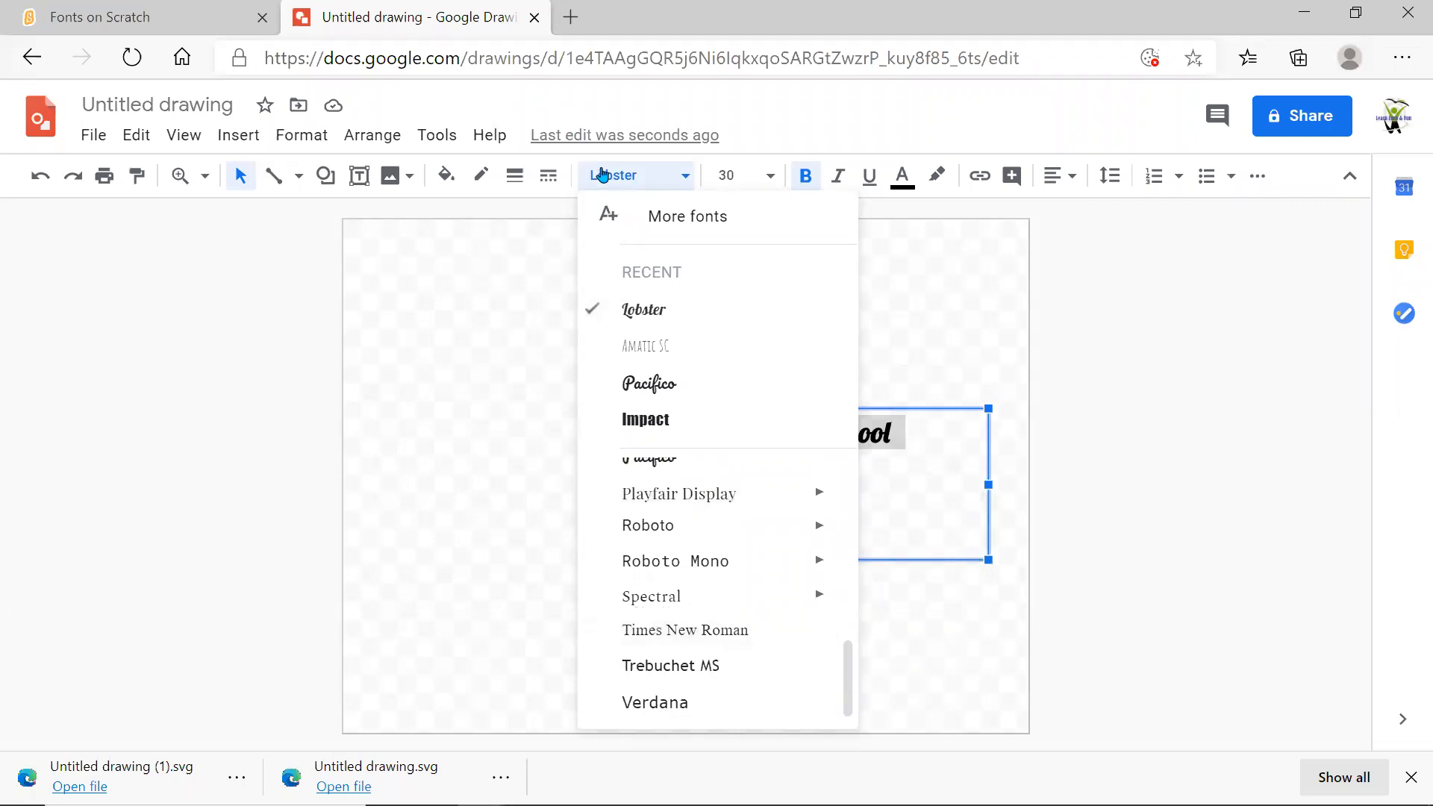
left_click(665, 215)
scroll(877, 403, "up", 5, "ctrl")
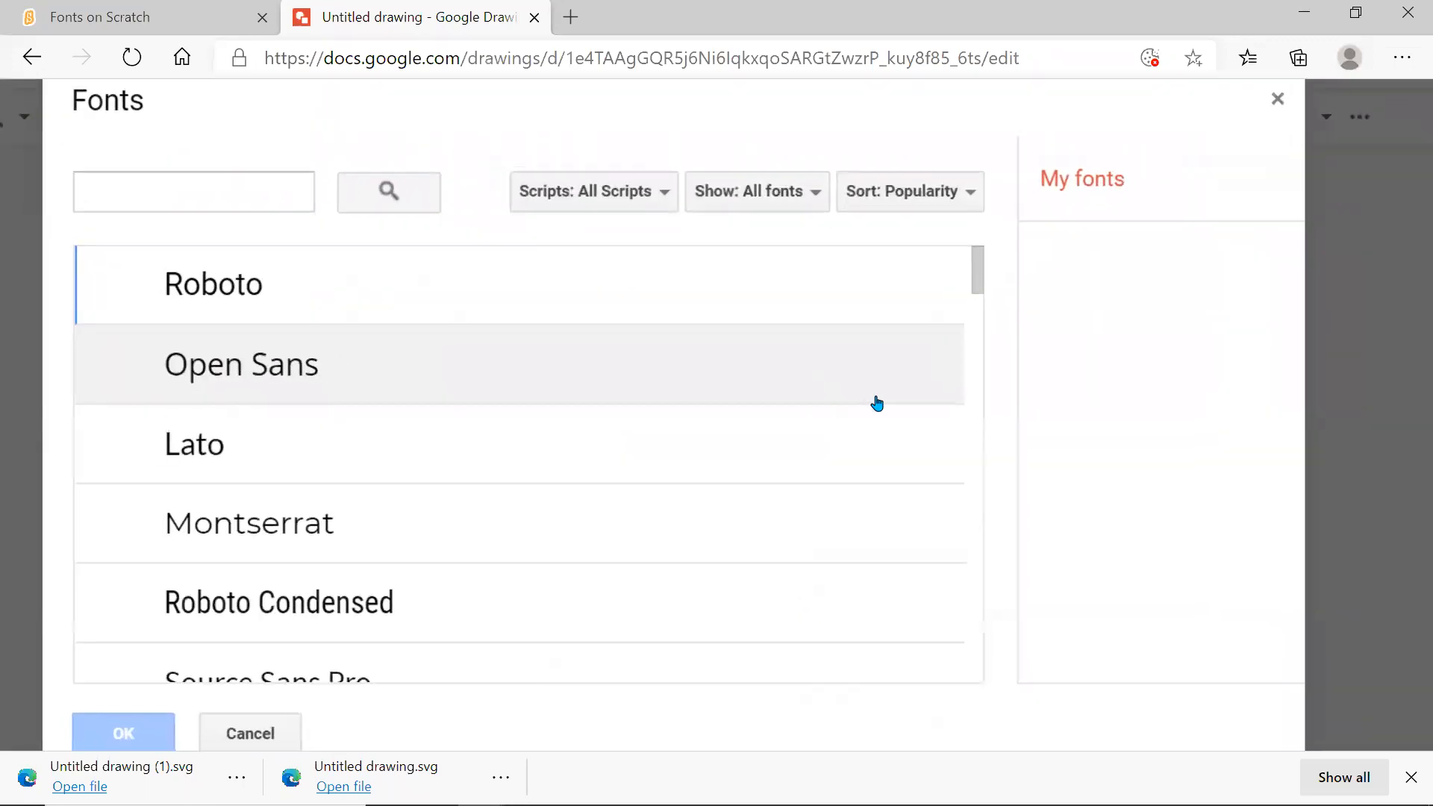
left_click_drag(987, 266, 1060, 612)
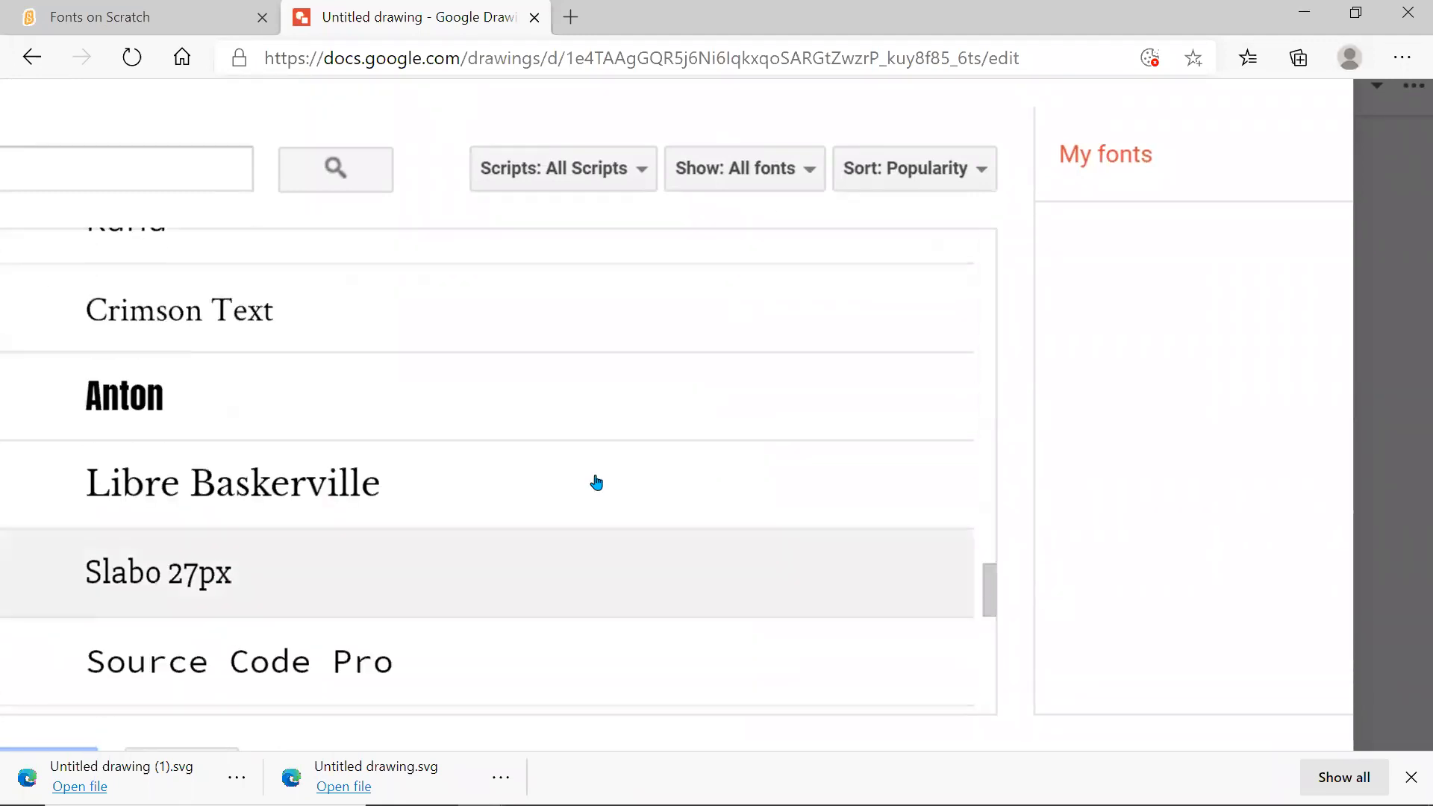
left_click(396, 396)
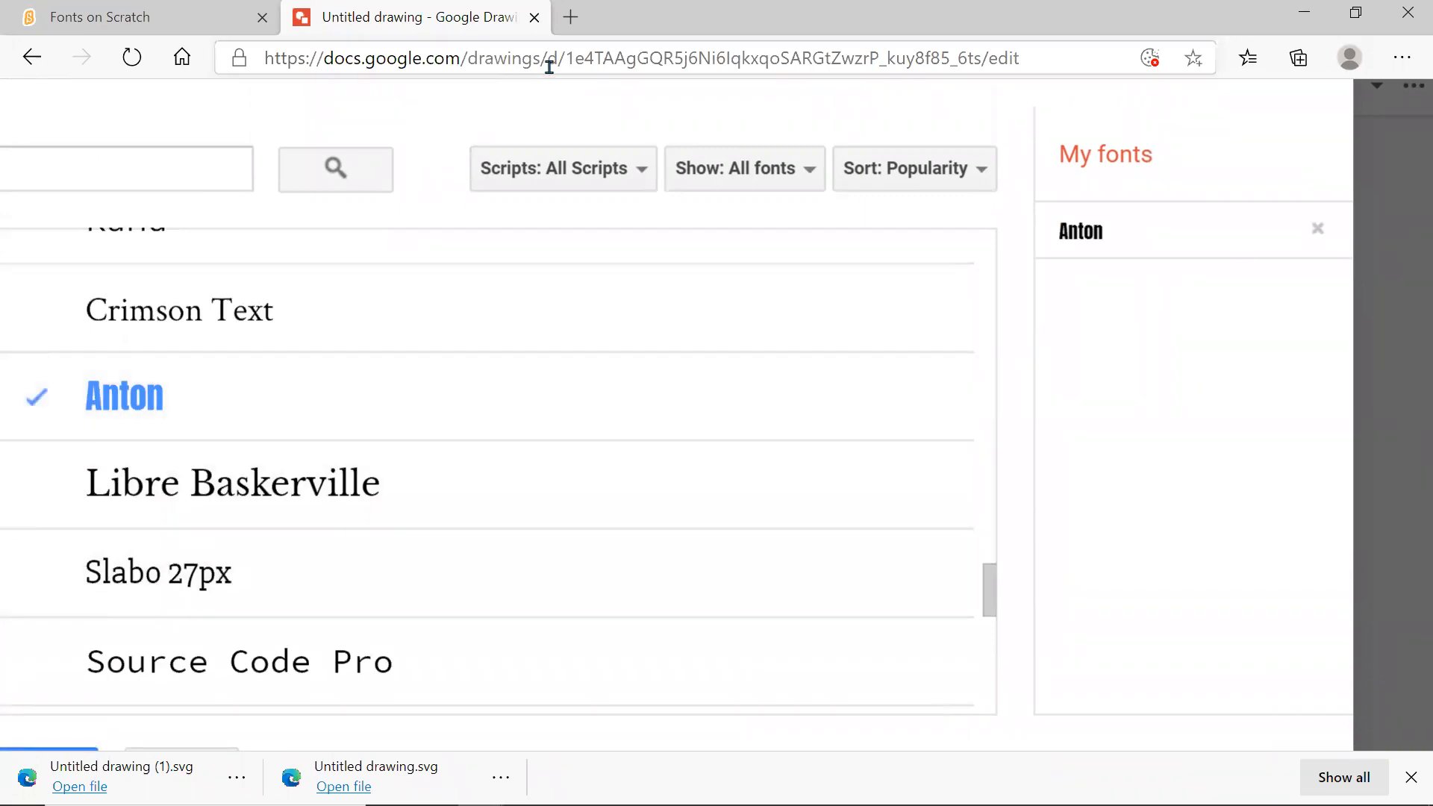
- Reopen the drawing in a new browser tab using its copied address and close the old drawing tab
left_click(550, 63)
key("ctrl+c")
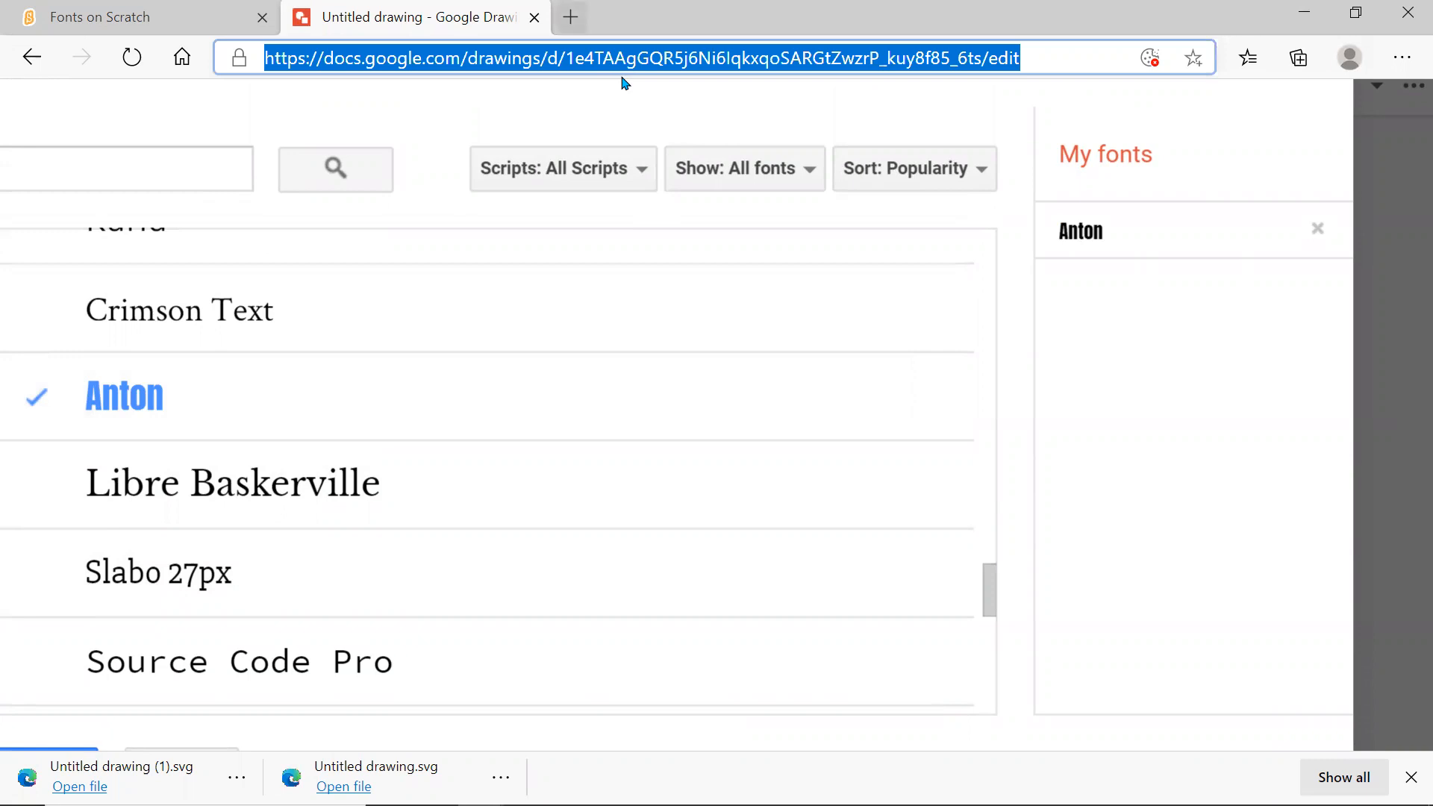
key("ctrl+t")
key("ctrl+v")
type("\\")
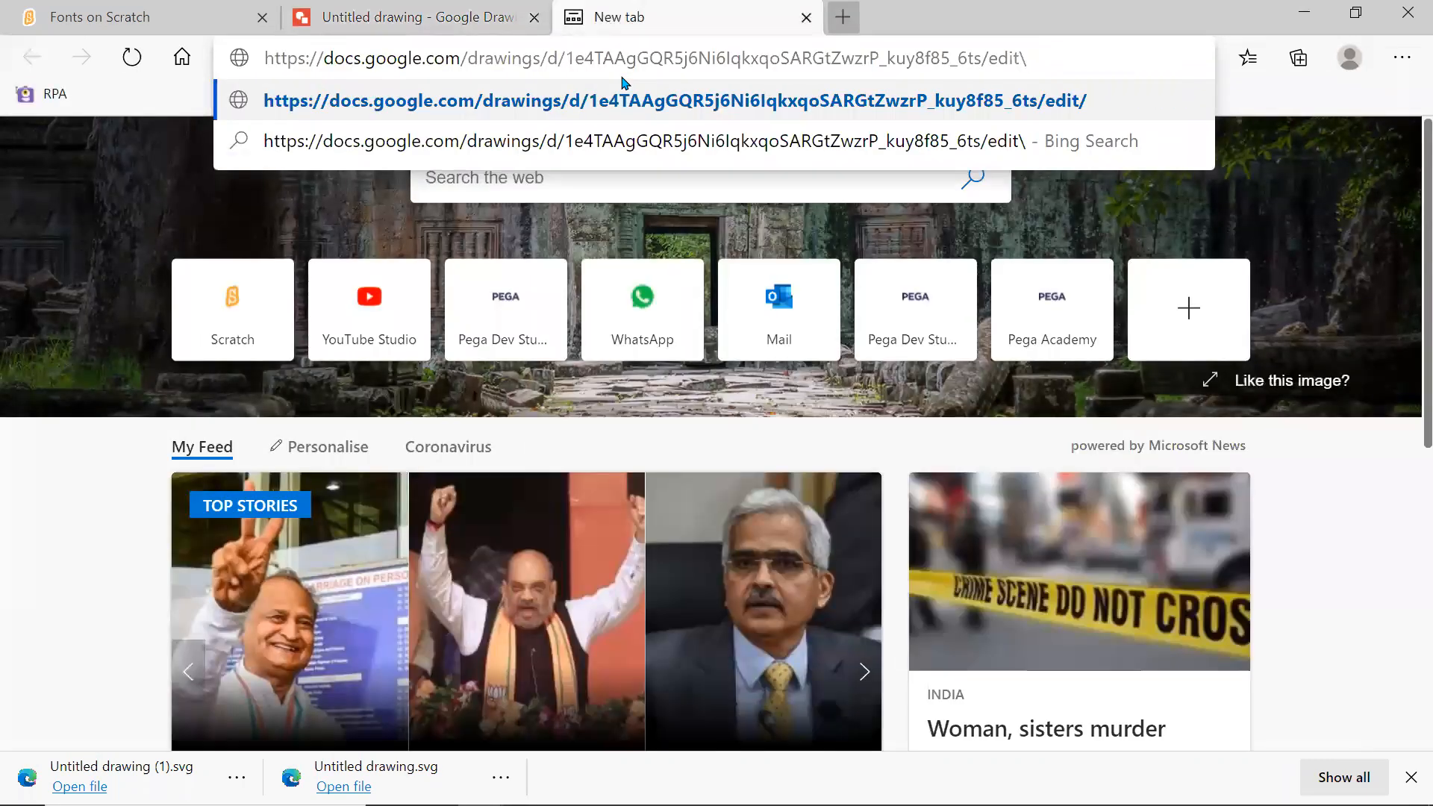
key("BackSpace")
key("Return")
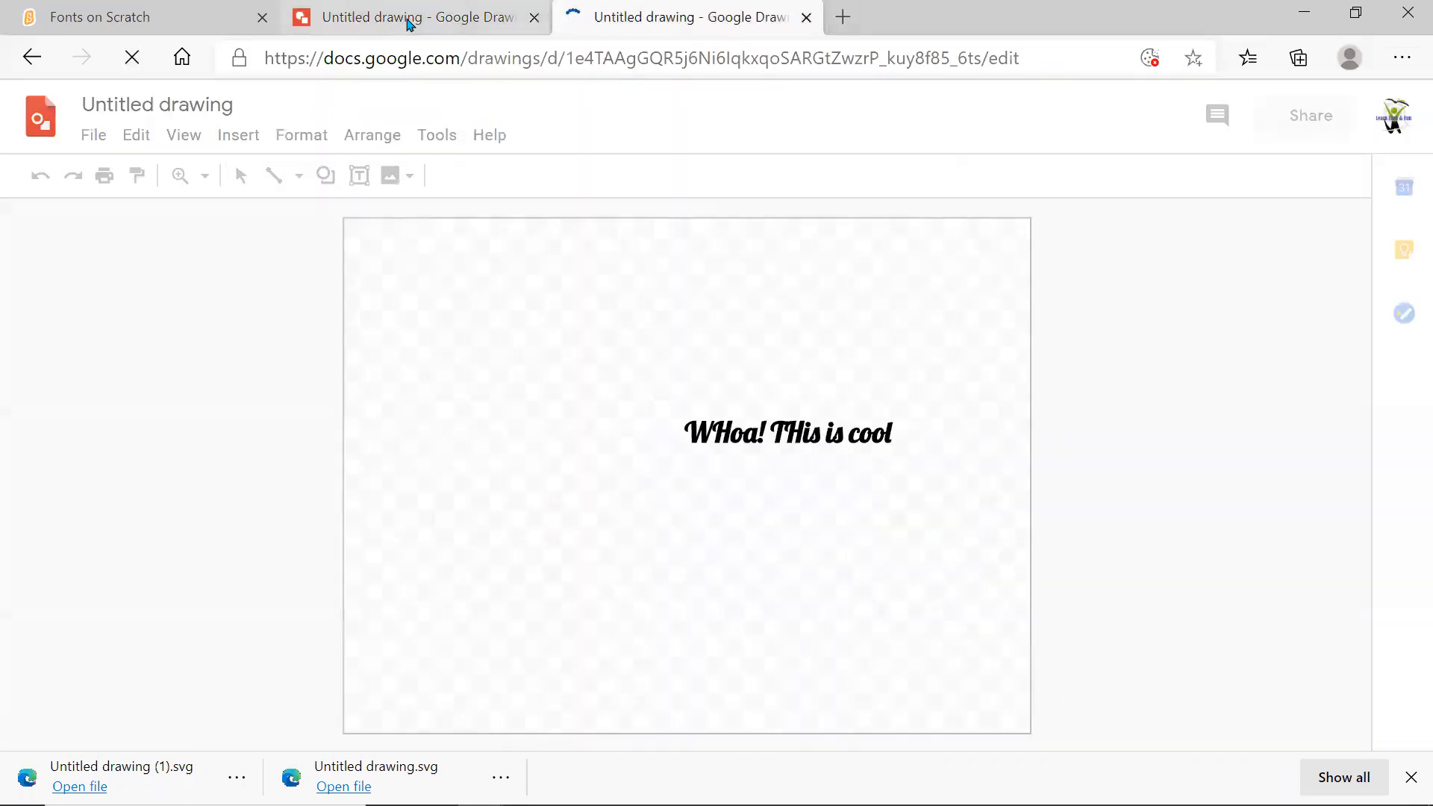
left_click(406, 15)
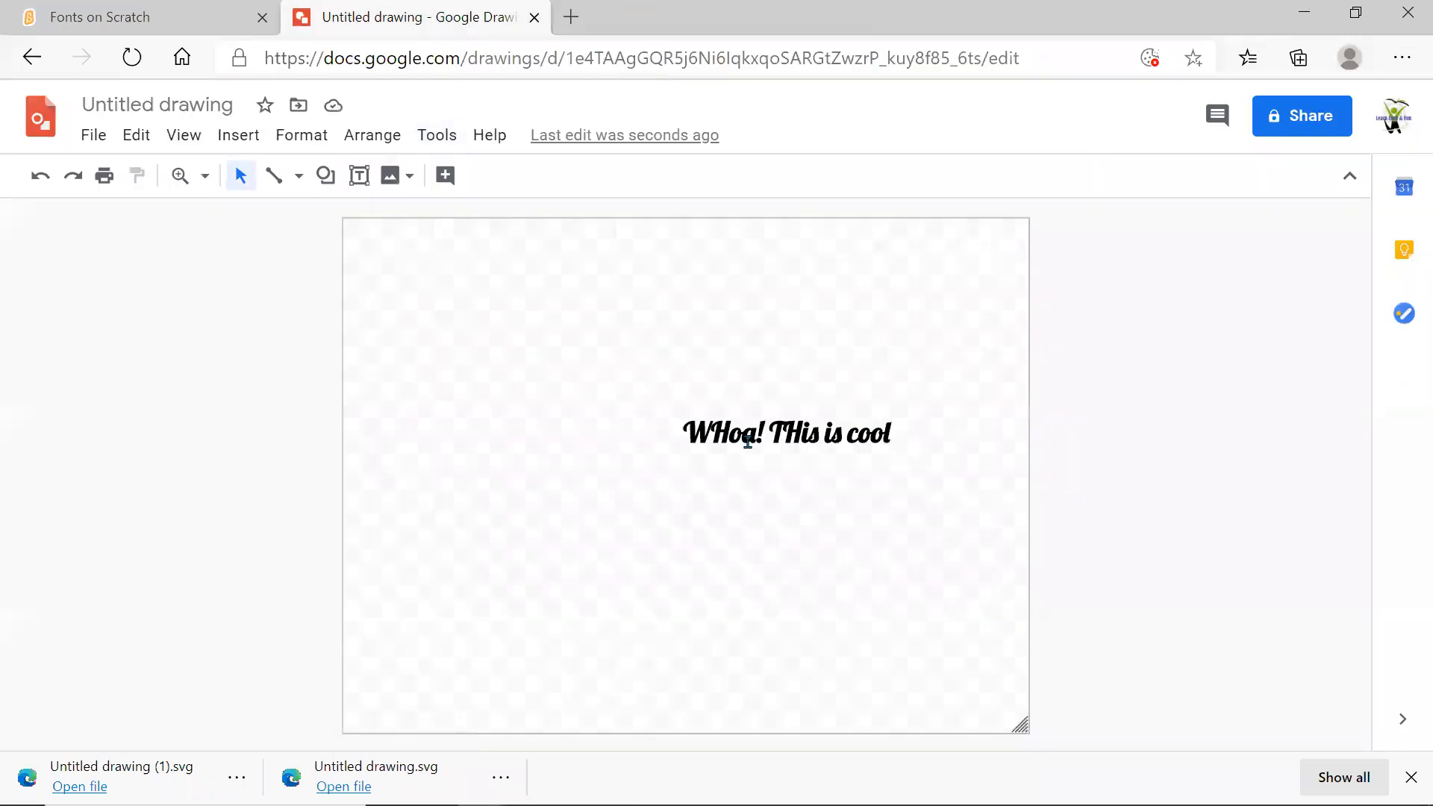
- Add the Fjalla One font from the full font catalogue and apply it to all of the text
left_click(747, 441)
left_click(621, 179)
left_click(638, 218)
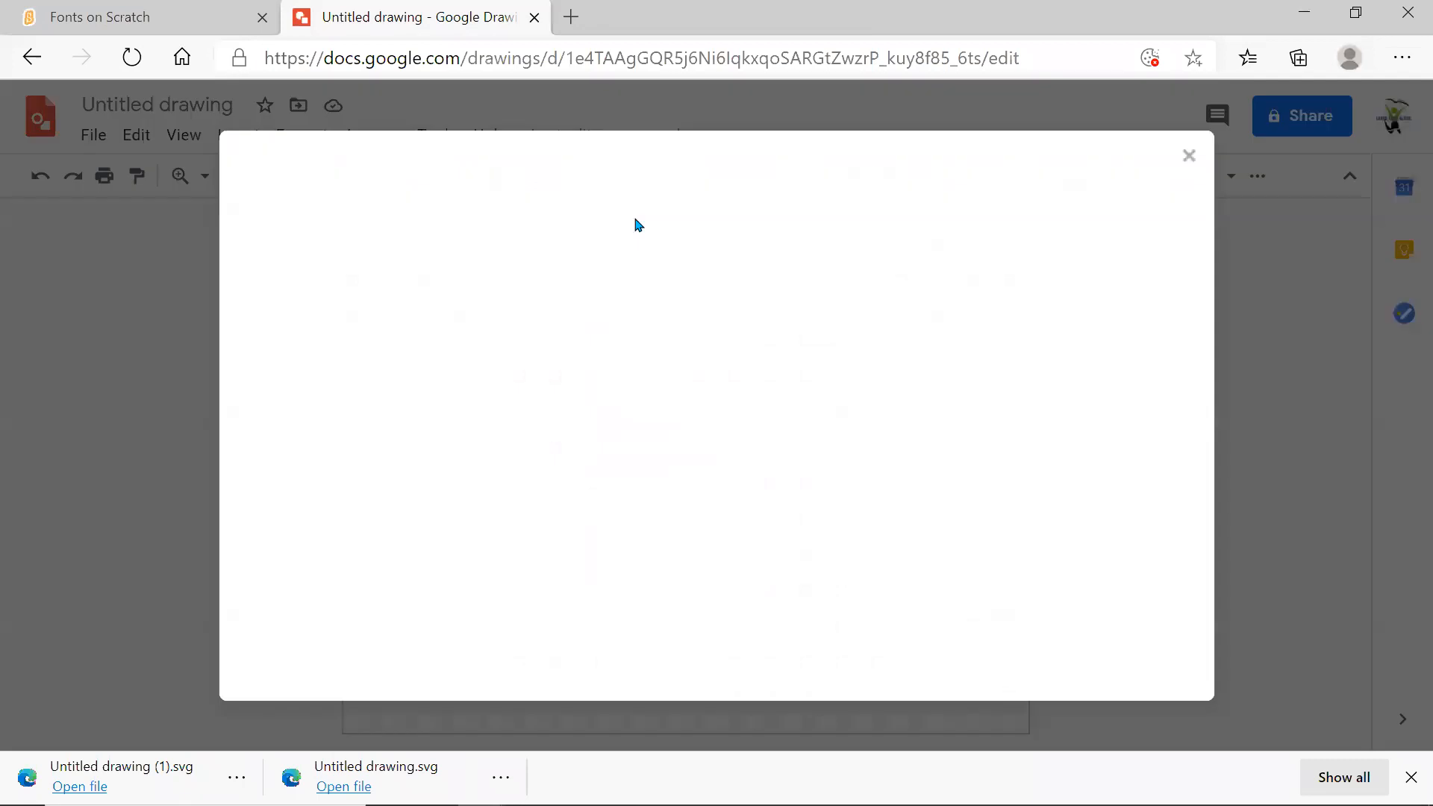
left_click_drag(958, 290, 968, 572)
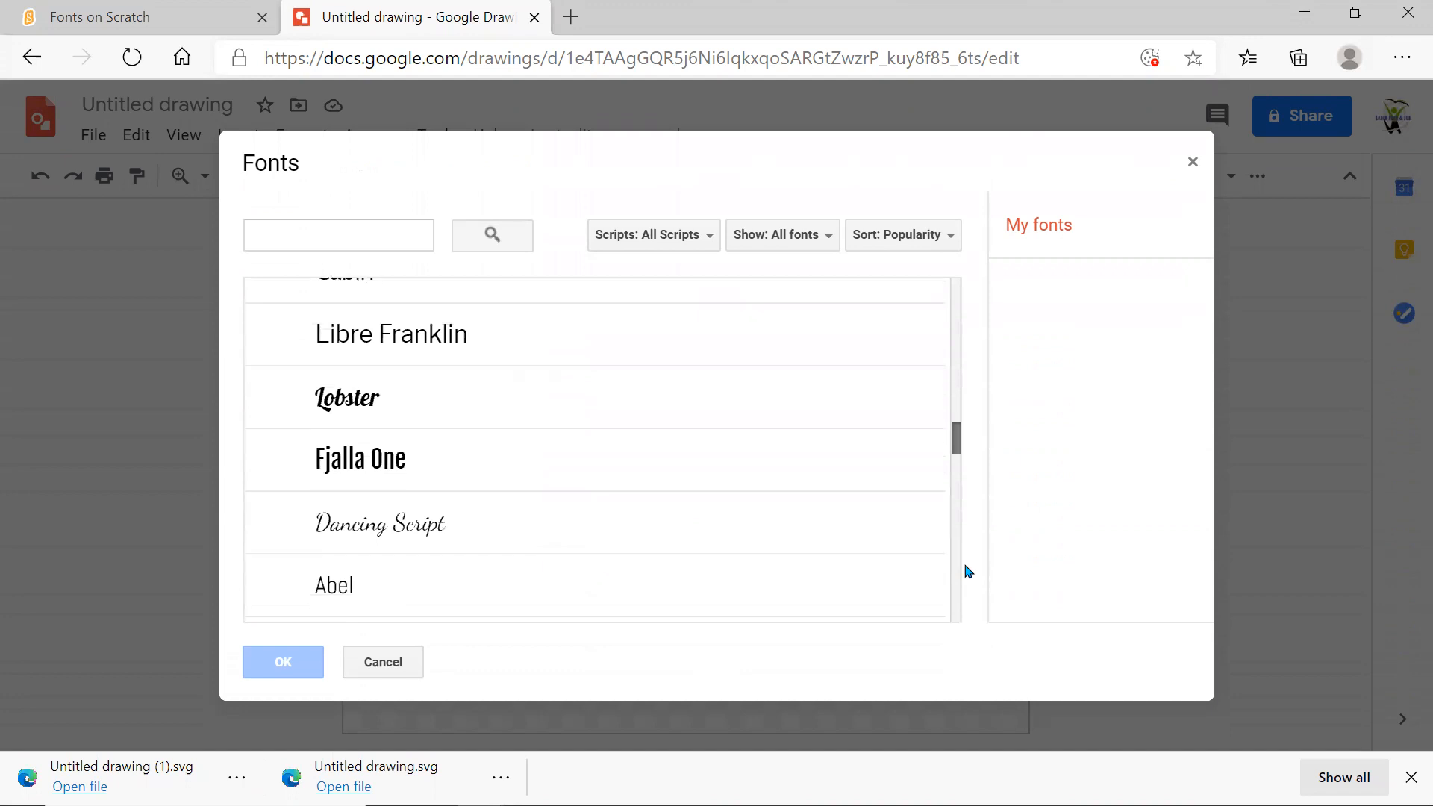
left_click(552, 469)
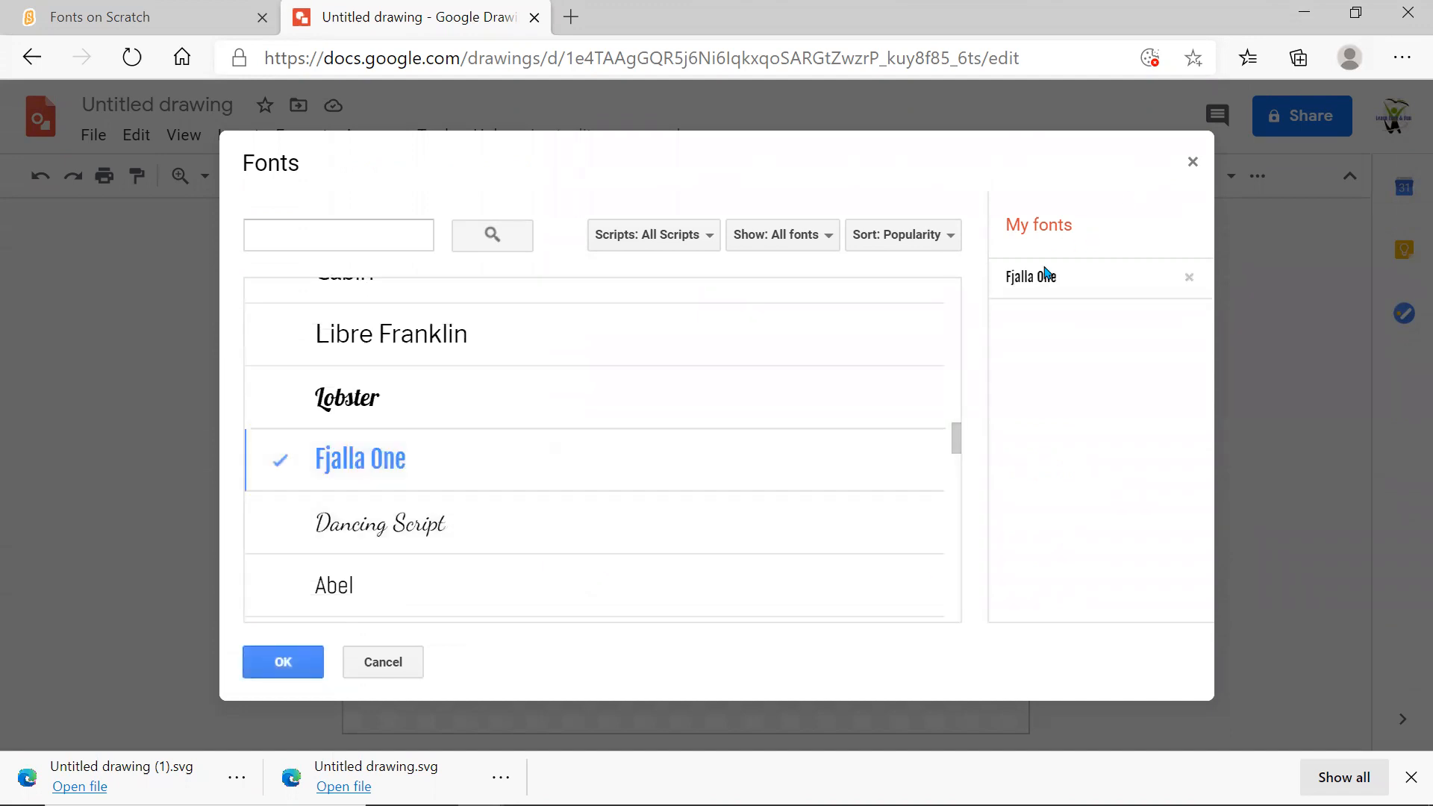
left_click(262, 676)
key("ctrl+a")
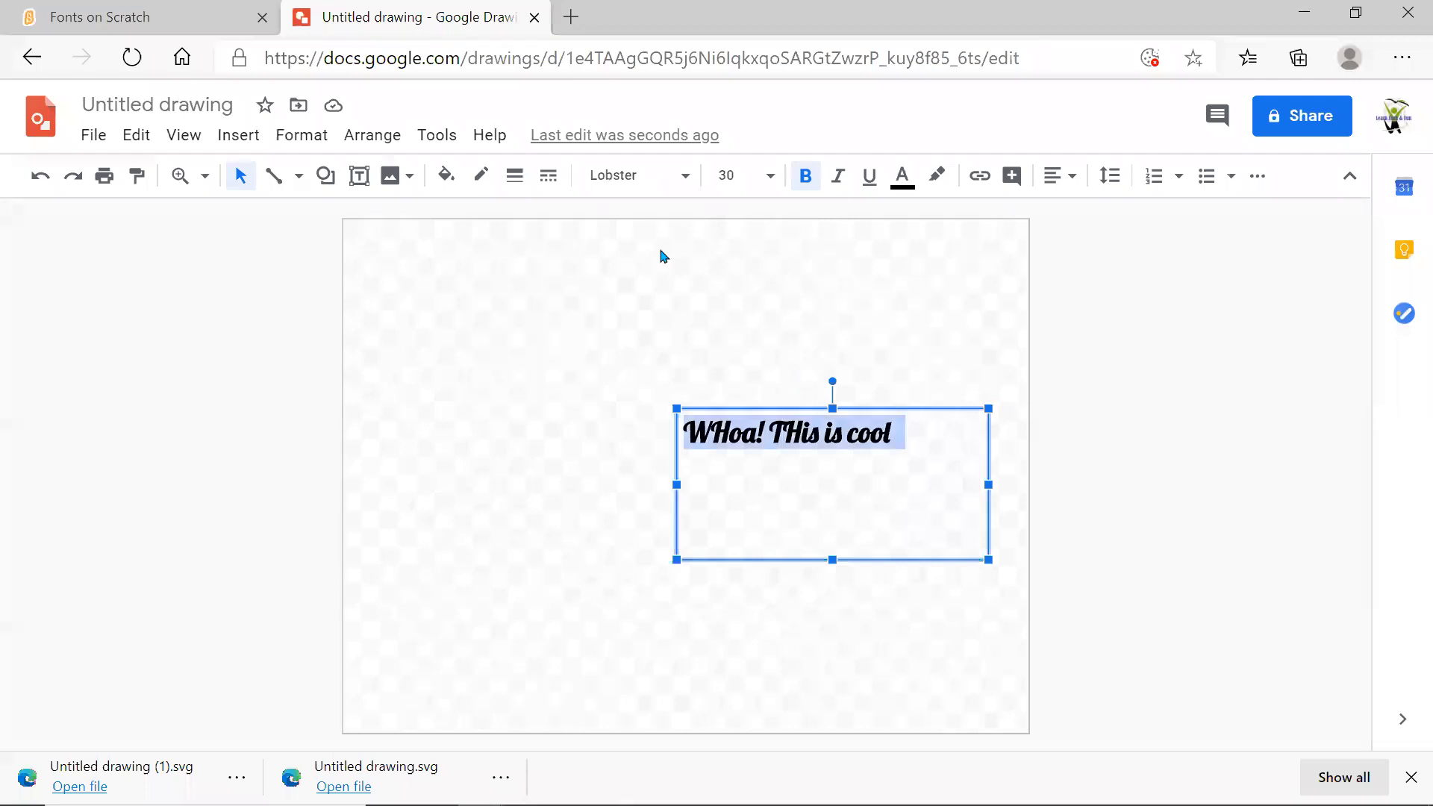
left_click(662, 179)
left_click(680, 323)
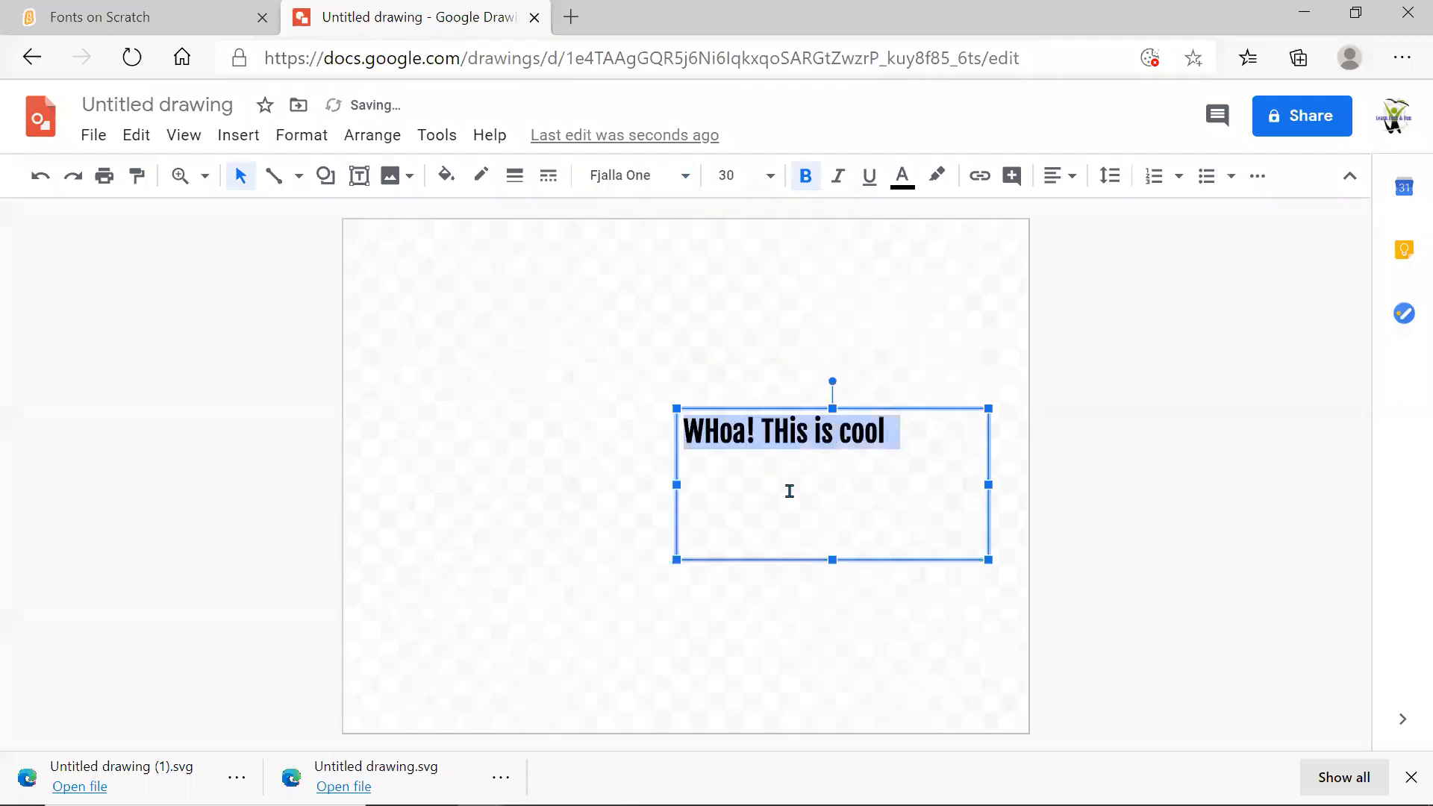
- Change all of the text to the Oswald font from the full font catalogue and deselect the text box
left_click(790, 490)
key("ctrl+a")
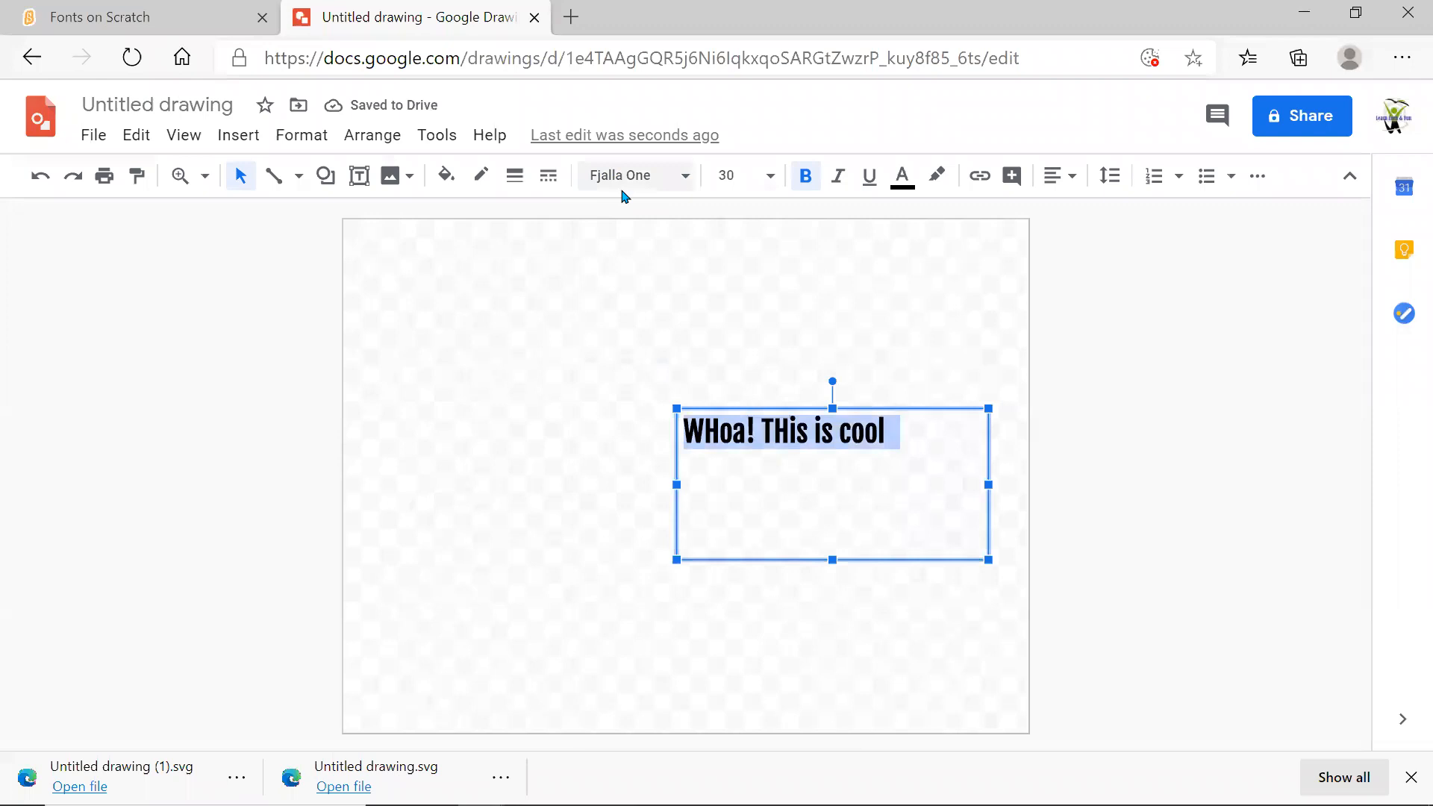
left_click(633, 174)
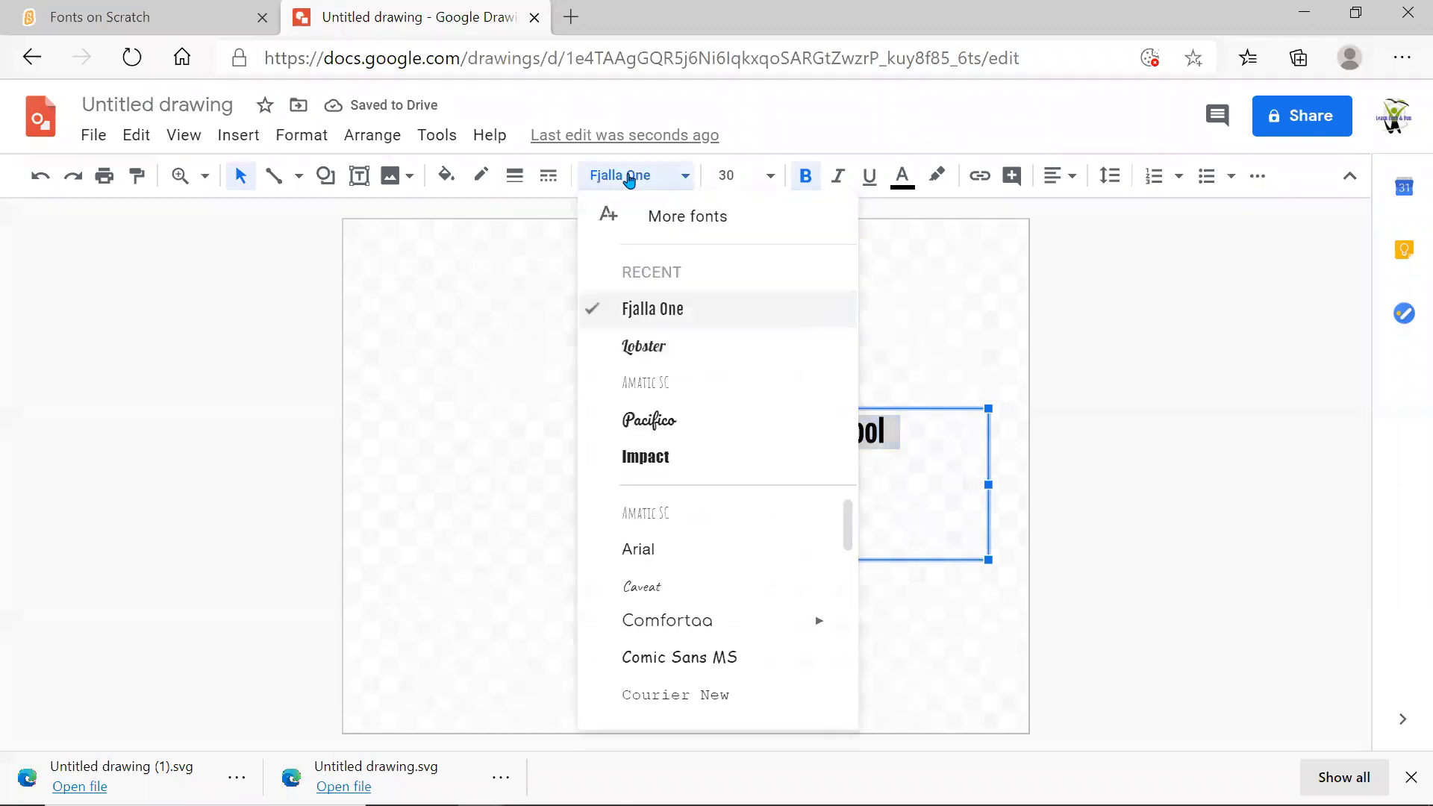
left_click(605, 223)
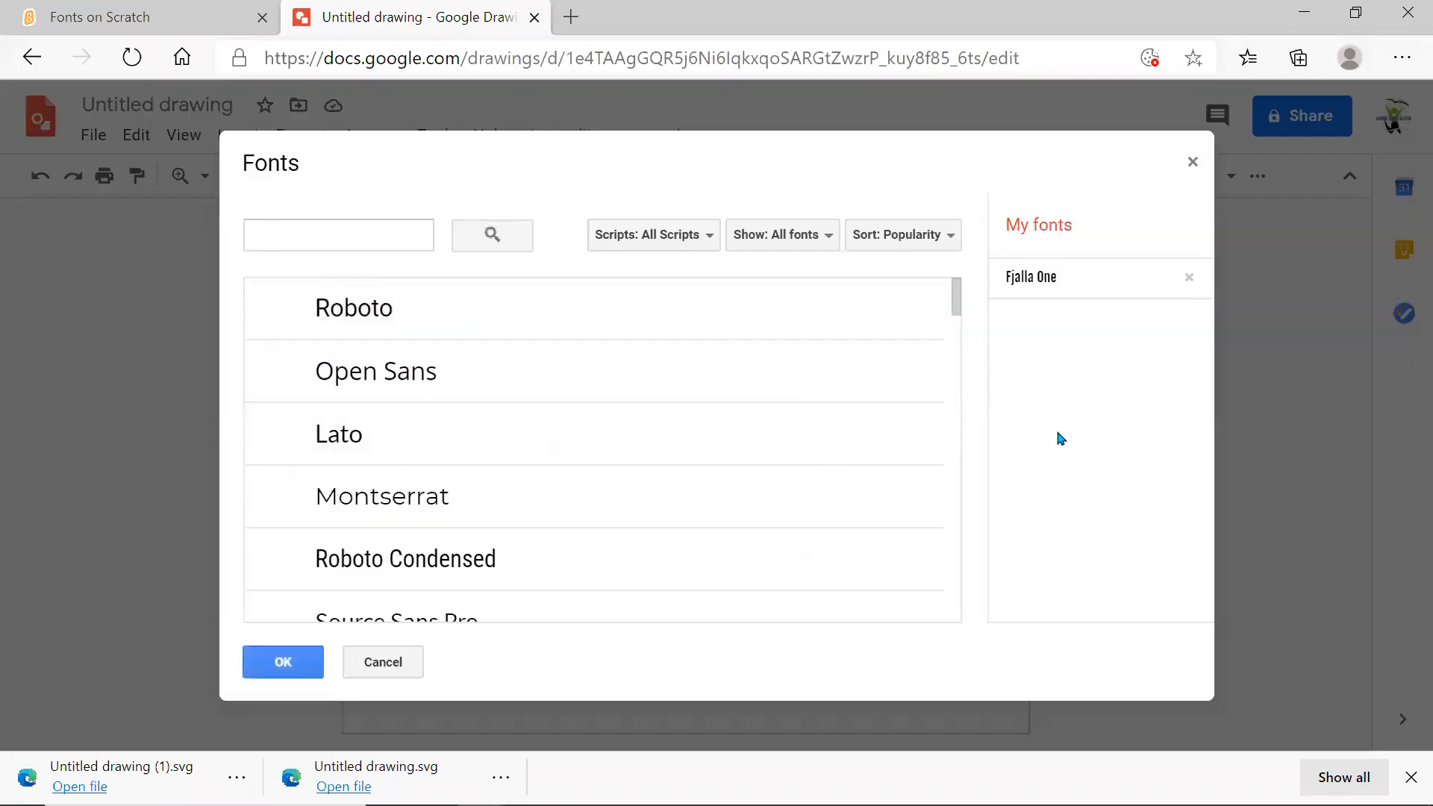
left_click_drag(956, 297, 954, 314)
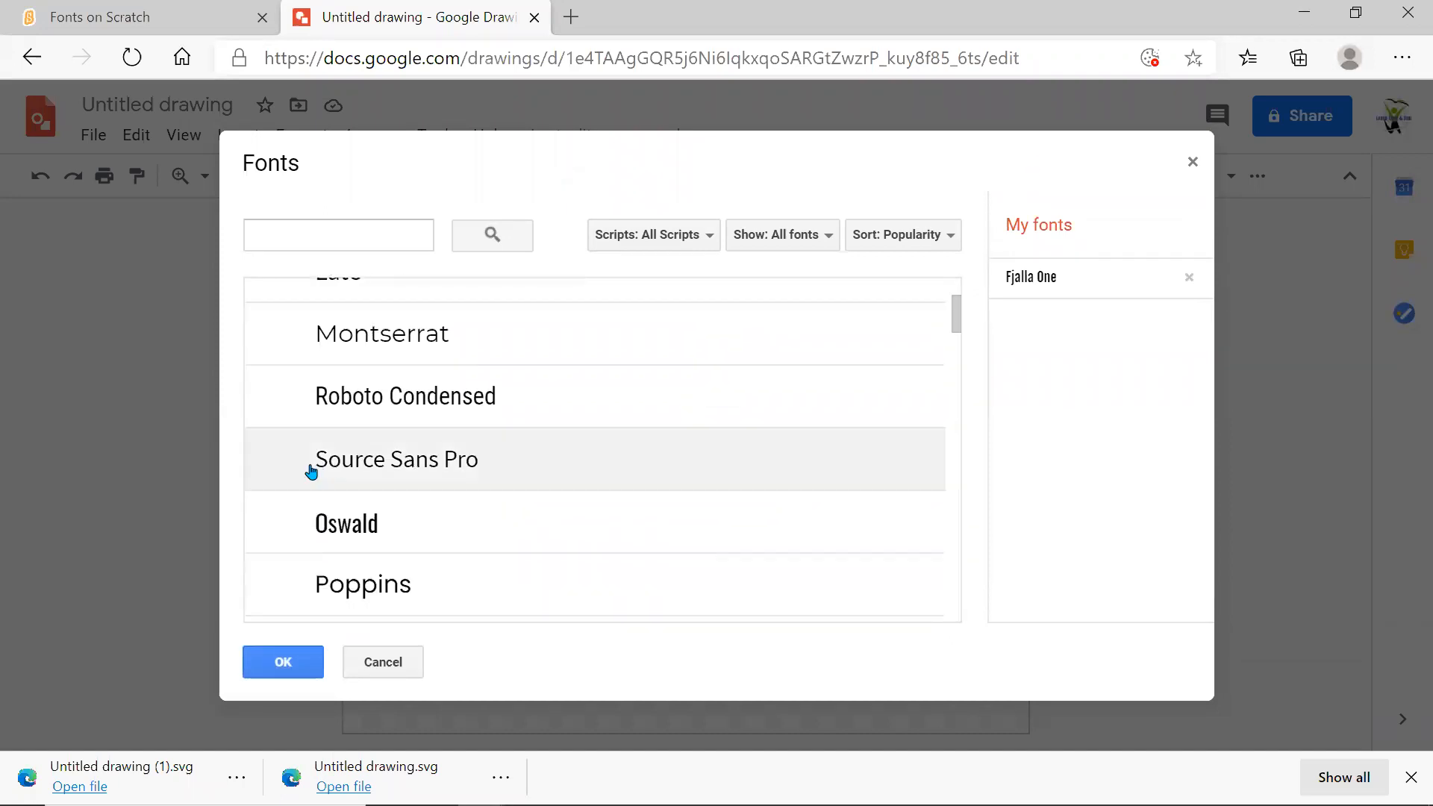
left_click(333, 551)
left_click(298, 660)
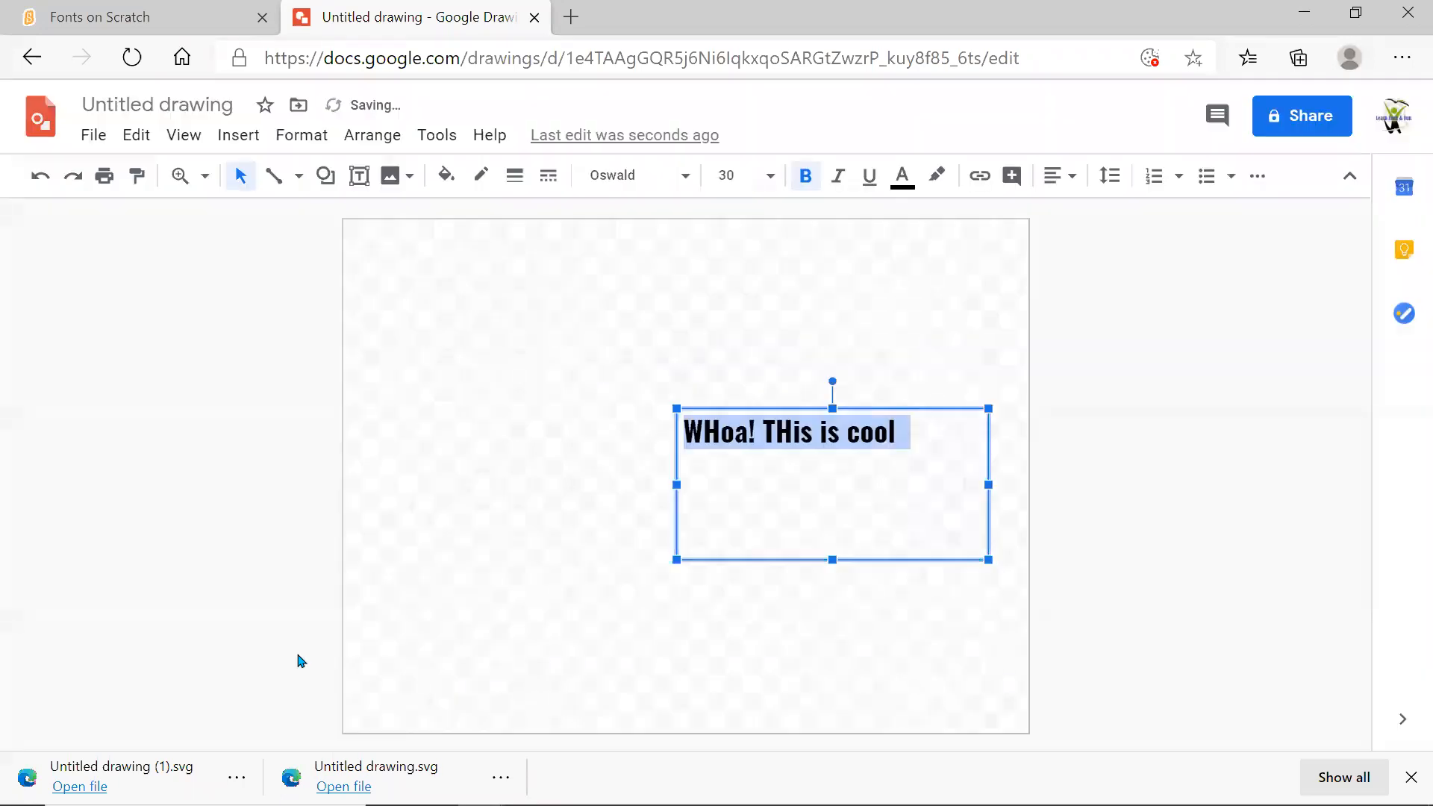
left_click(831, 495)
left_click_drag(861, 441, 704, 410)
left_click(959, 339)
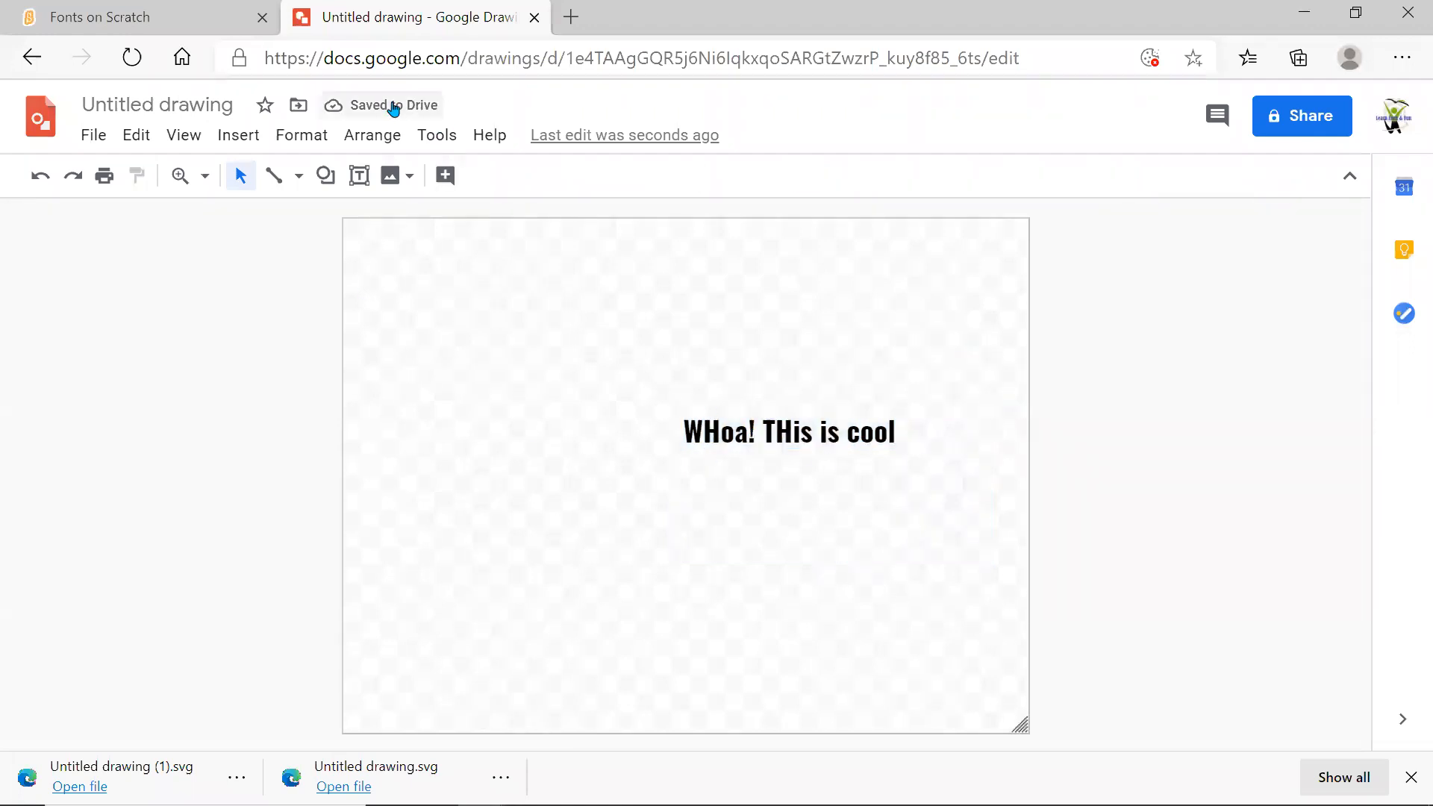
- Download the Oswald version of the drawing as a Scalable Vector Graphics (.svg) file
left_click(95, 137)
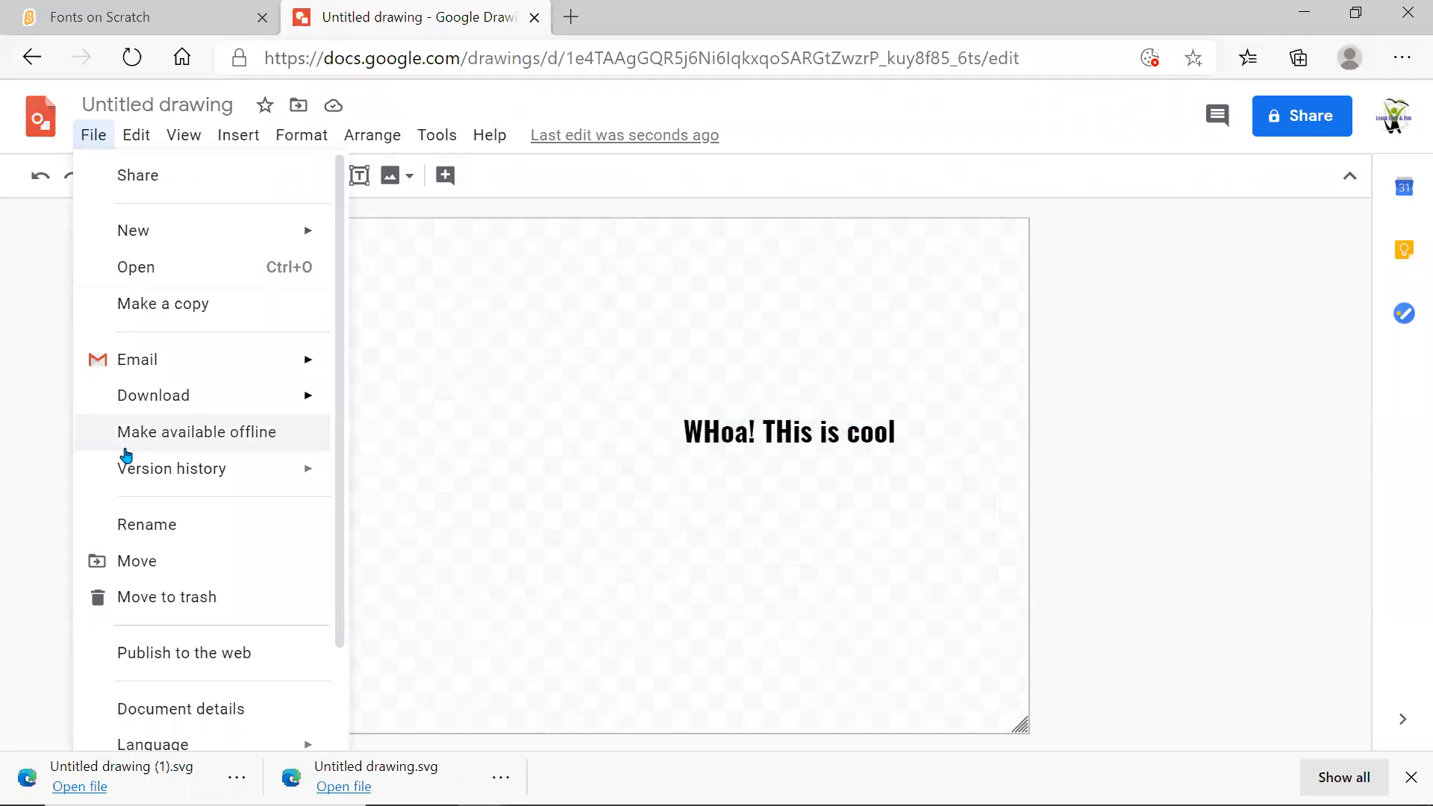
mouse_move(168, 401)
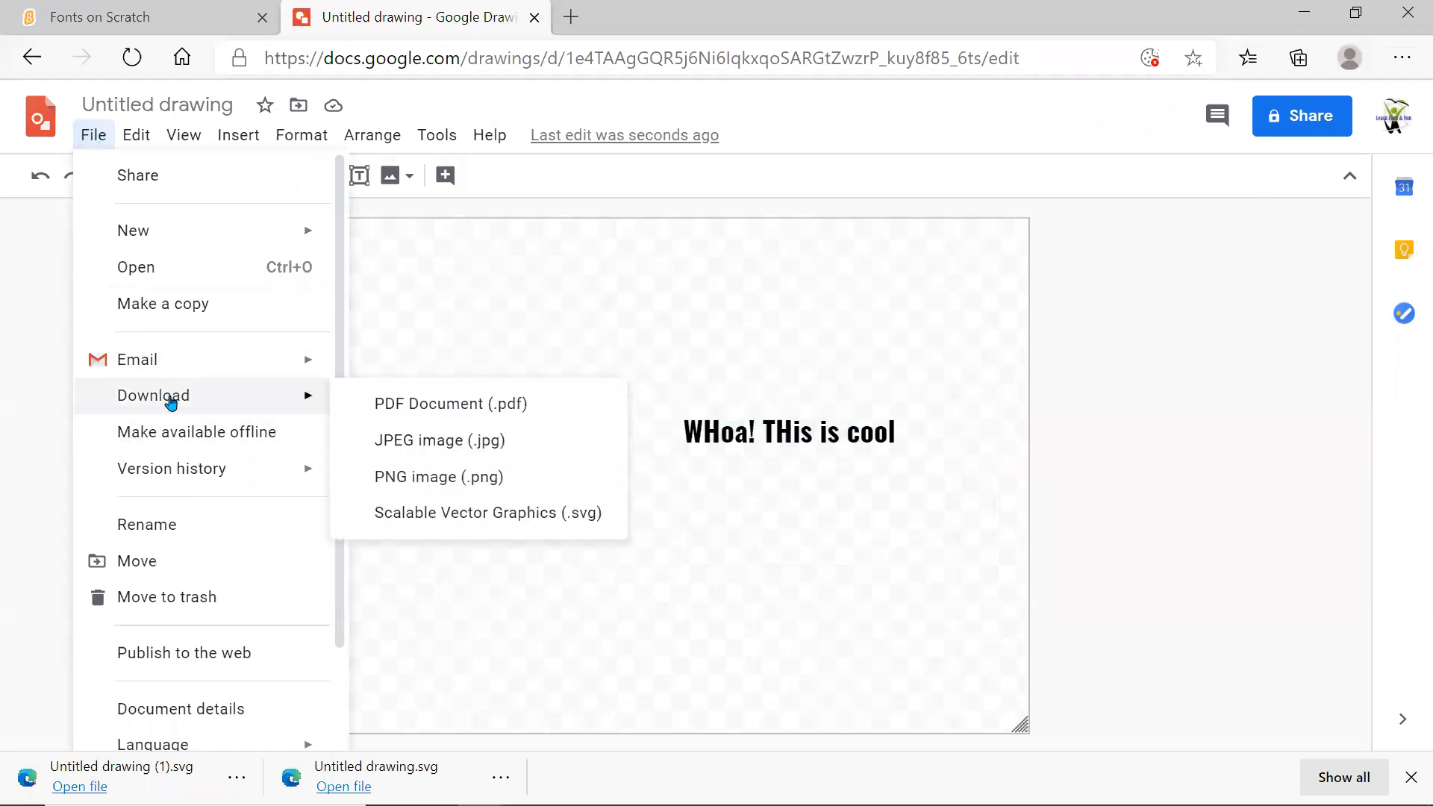
left_click(501, 528)
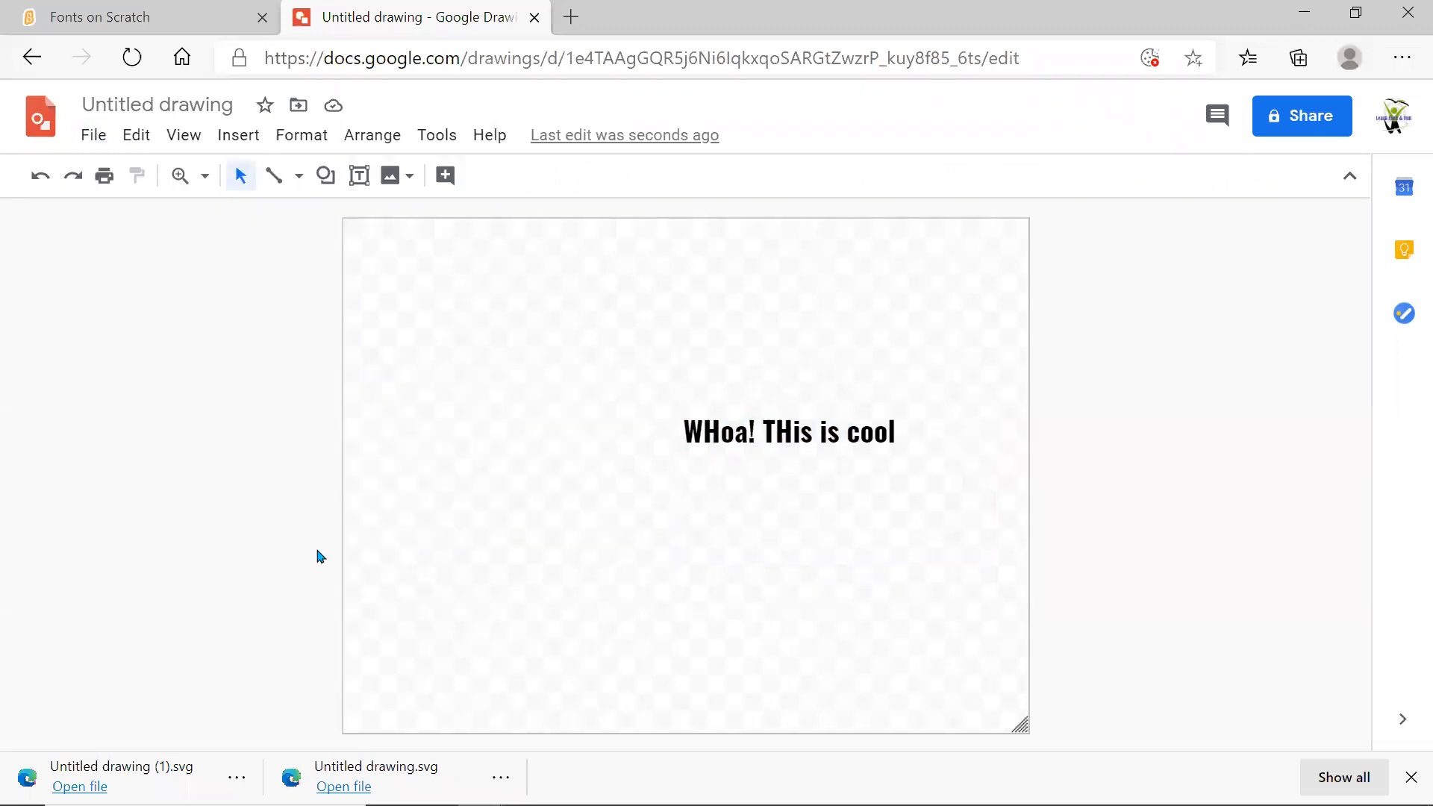
- Switch to the Scratch project and upload Untitled drawing (2).svg as a new costume
left_click(136, 20)
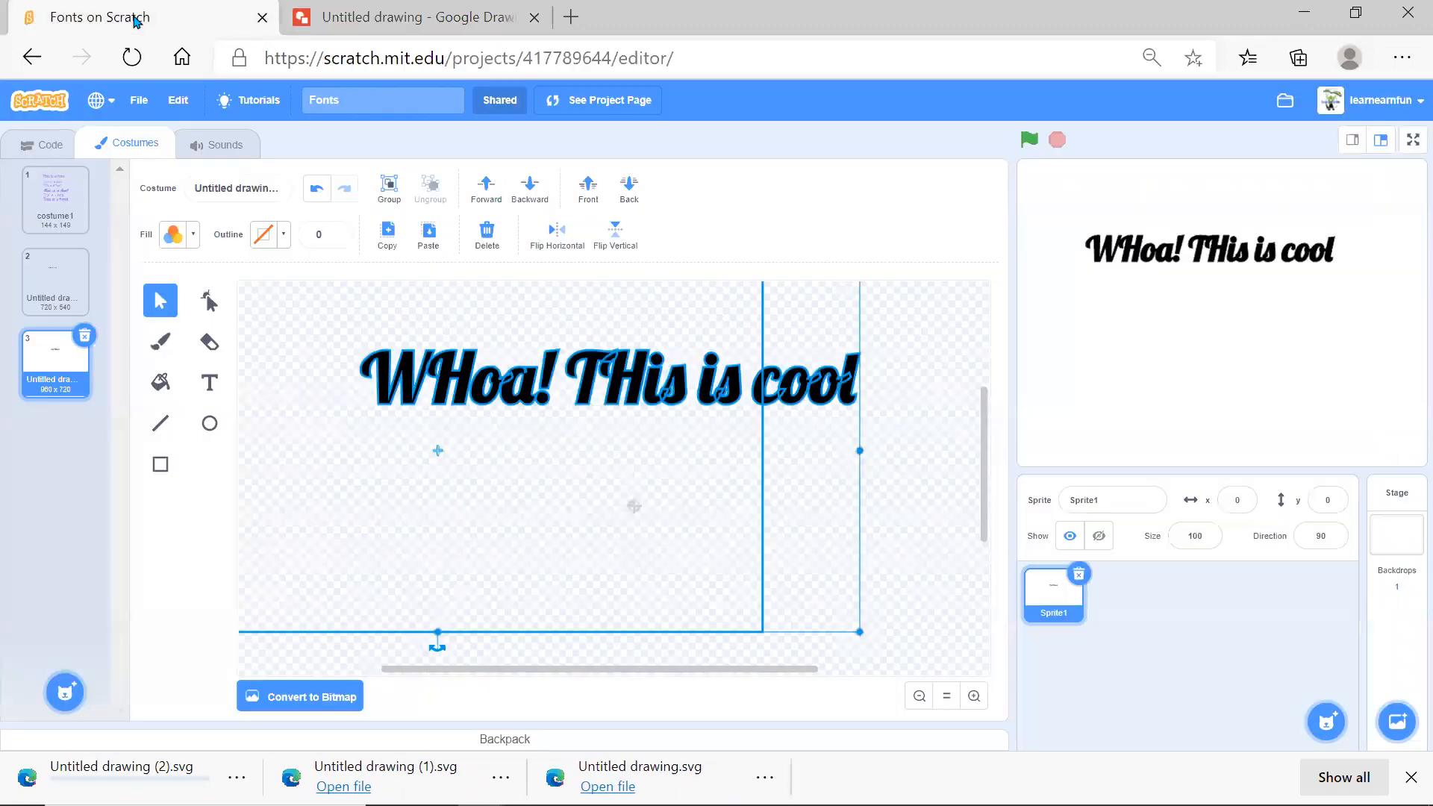
mouse_move(64, 687)
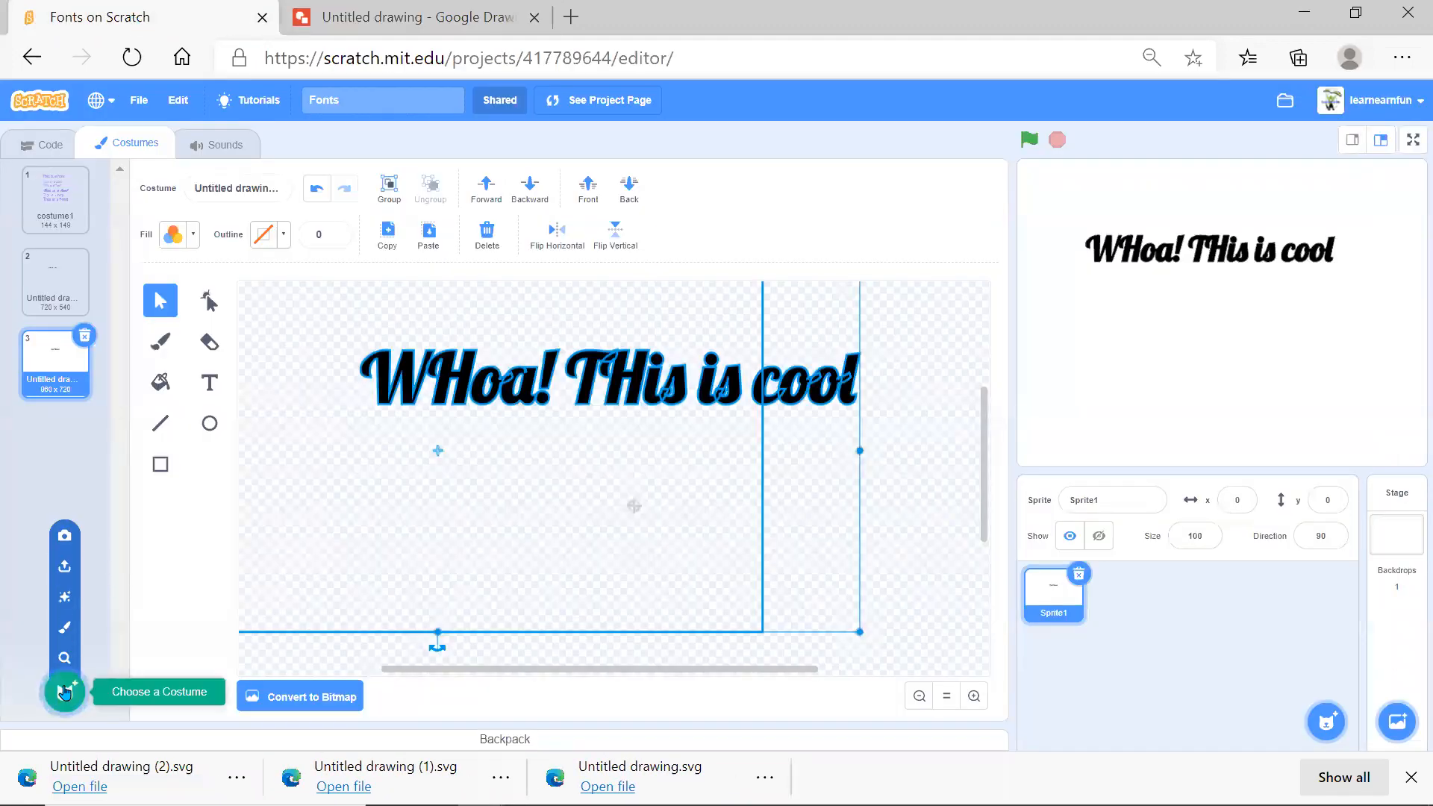
left_click(62, 568)
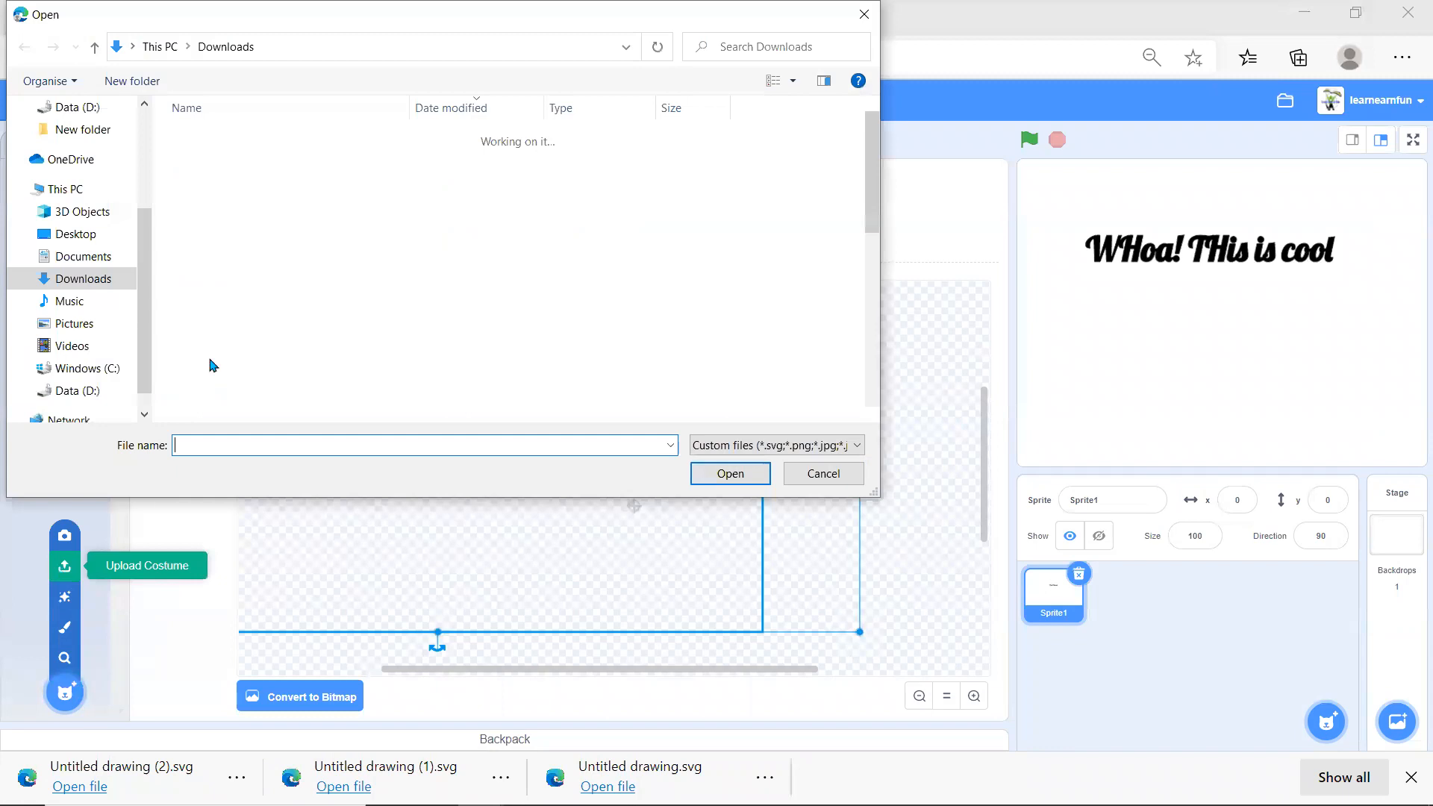
left_click(246, 158)
left_click(727, 474)
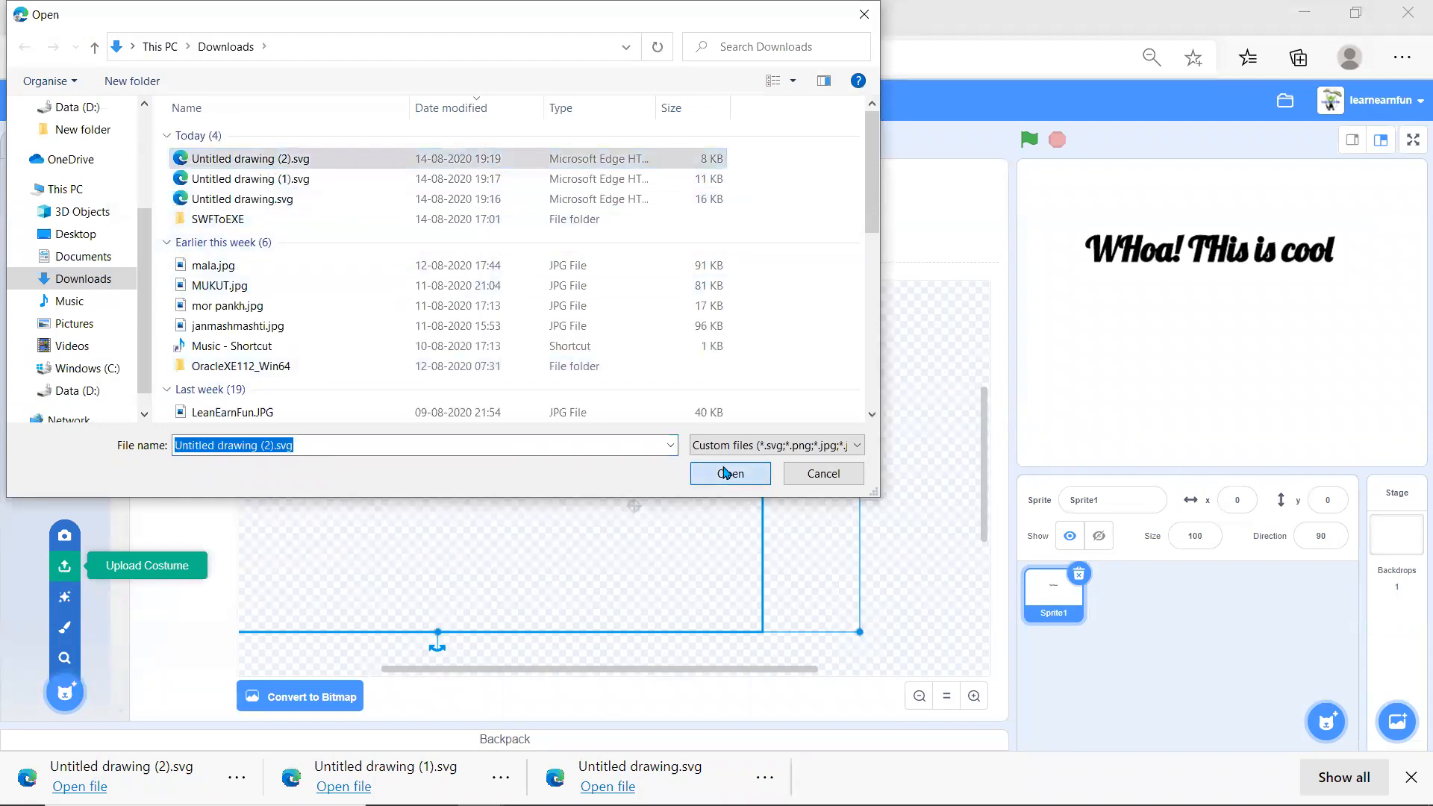
- Move the imported Oswald text onto the centre mark of the costume canvas and reselect it
left_click(796, 404)
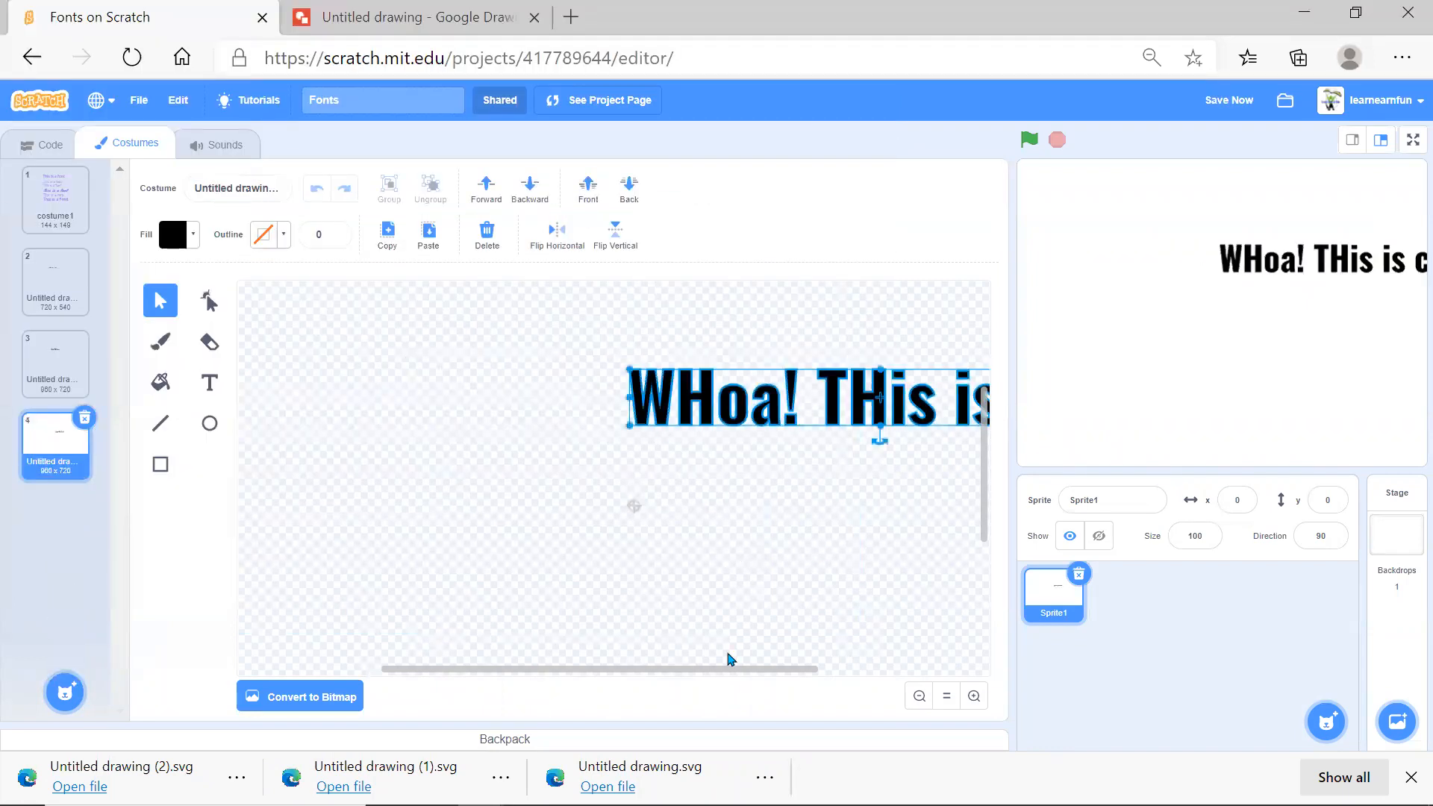
left_click_drag(771, 412, 513, 518)
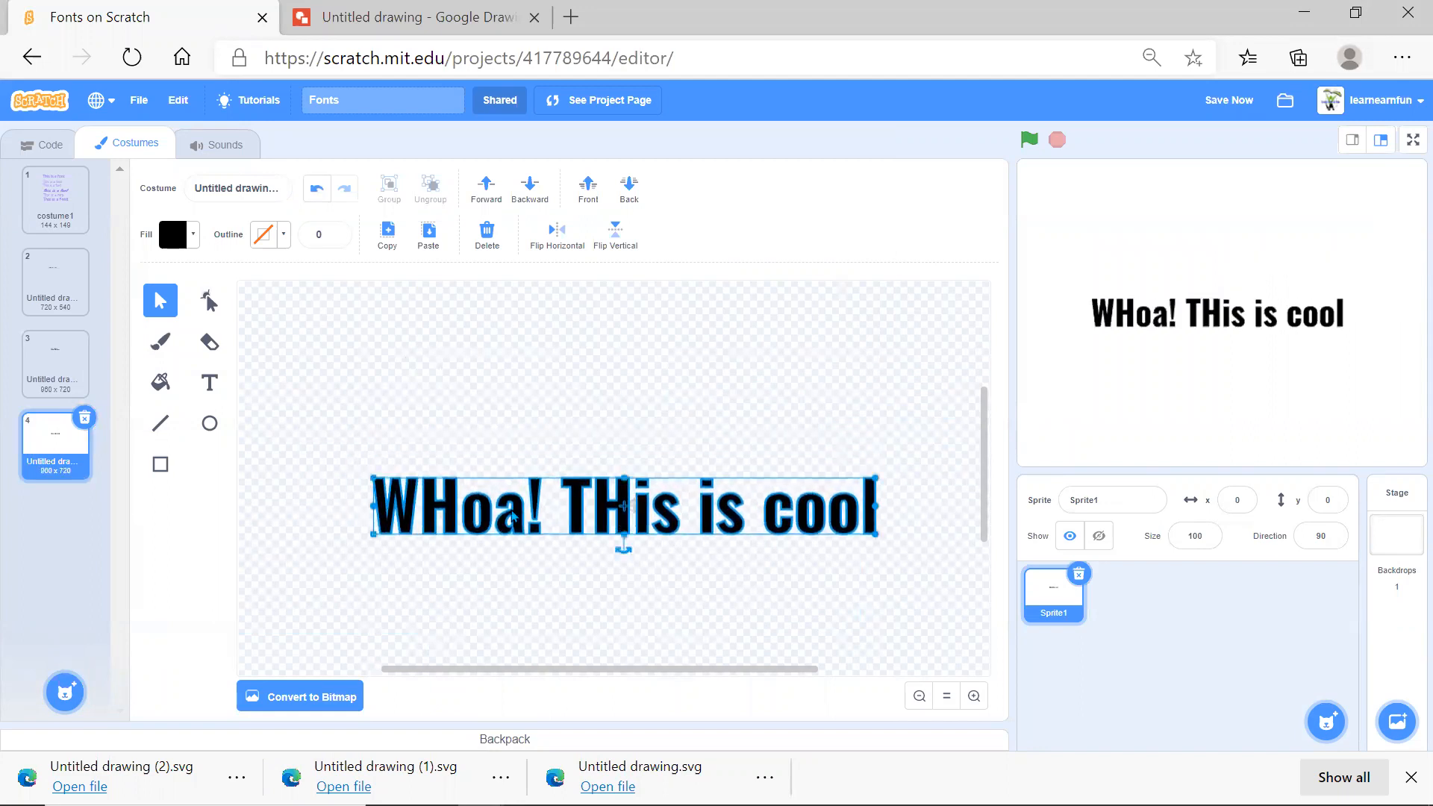
left_click(211, 385)
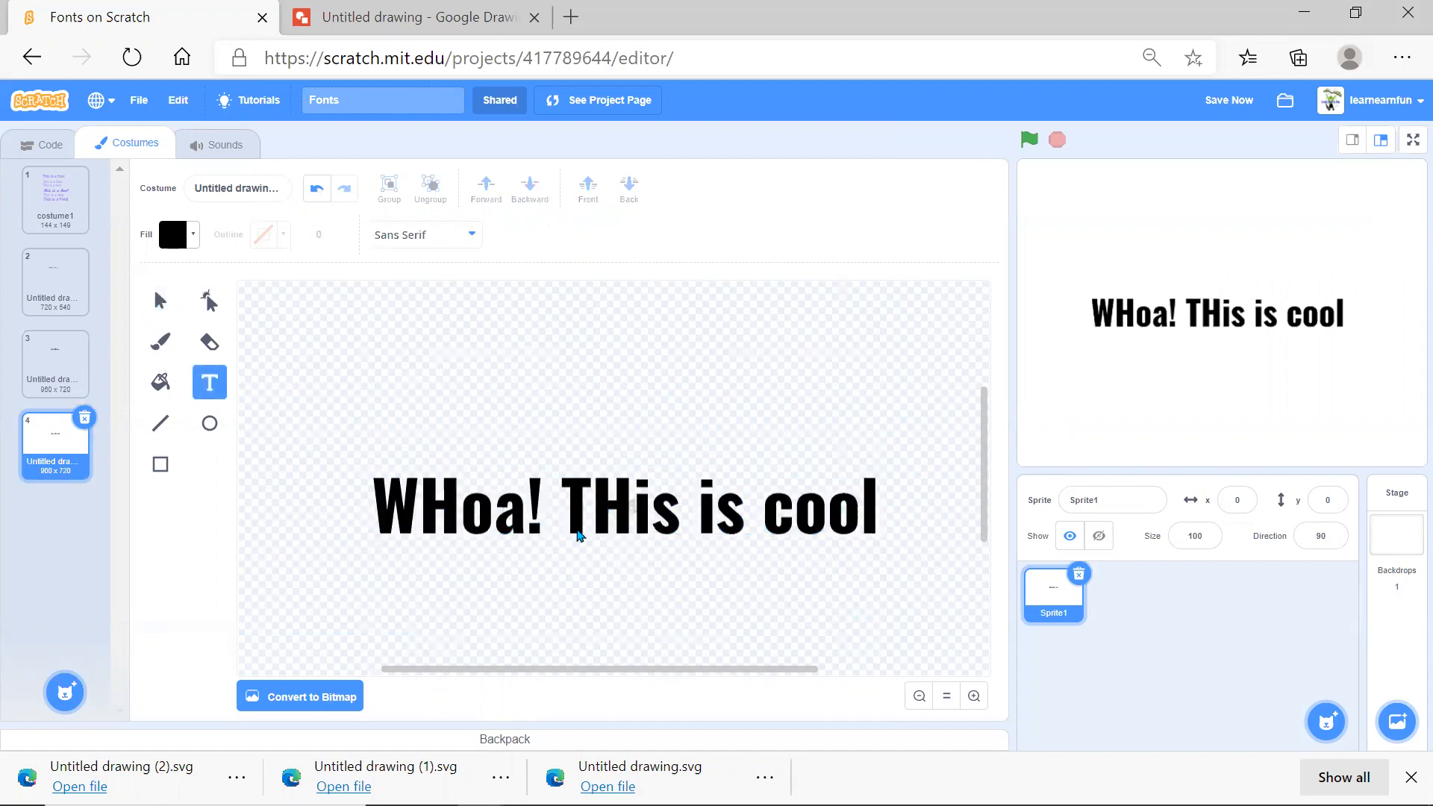
left_click(161, 305)
left_click(467, 520)
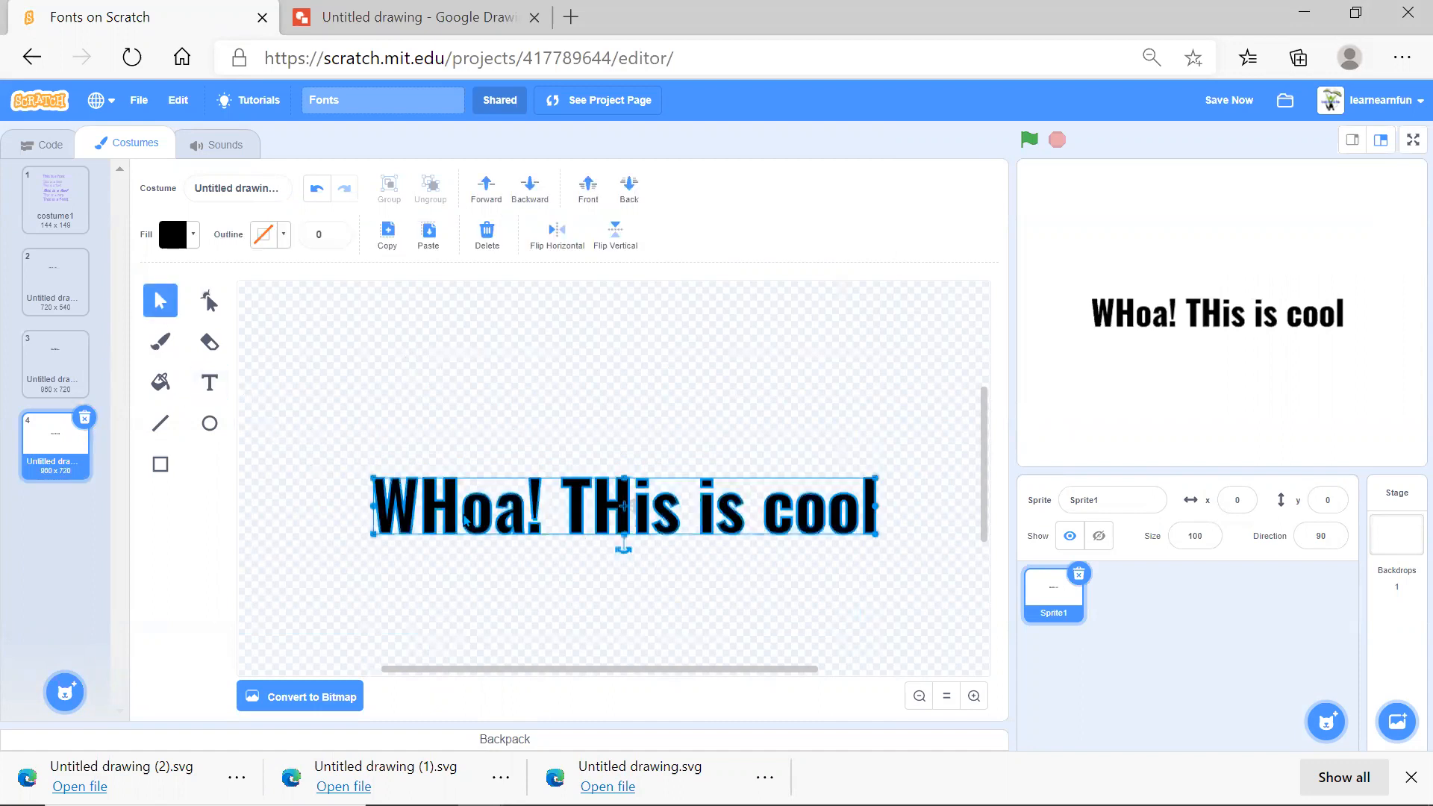
- Review the Lobster and Amatic SC costumes, selecting the text in each, and return to the Oswald costume with its text selected
left_click(537, 625)
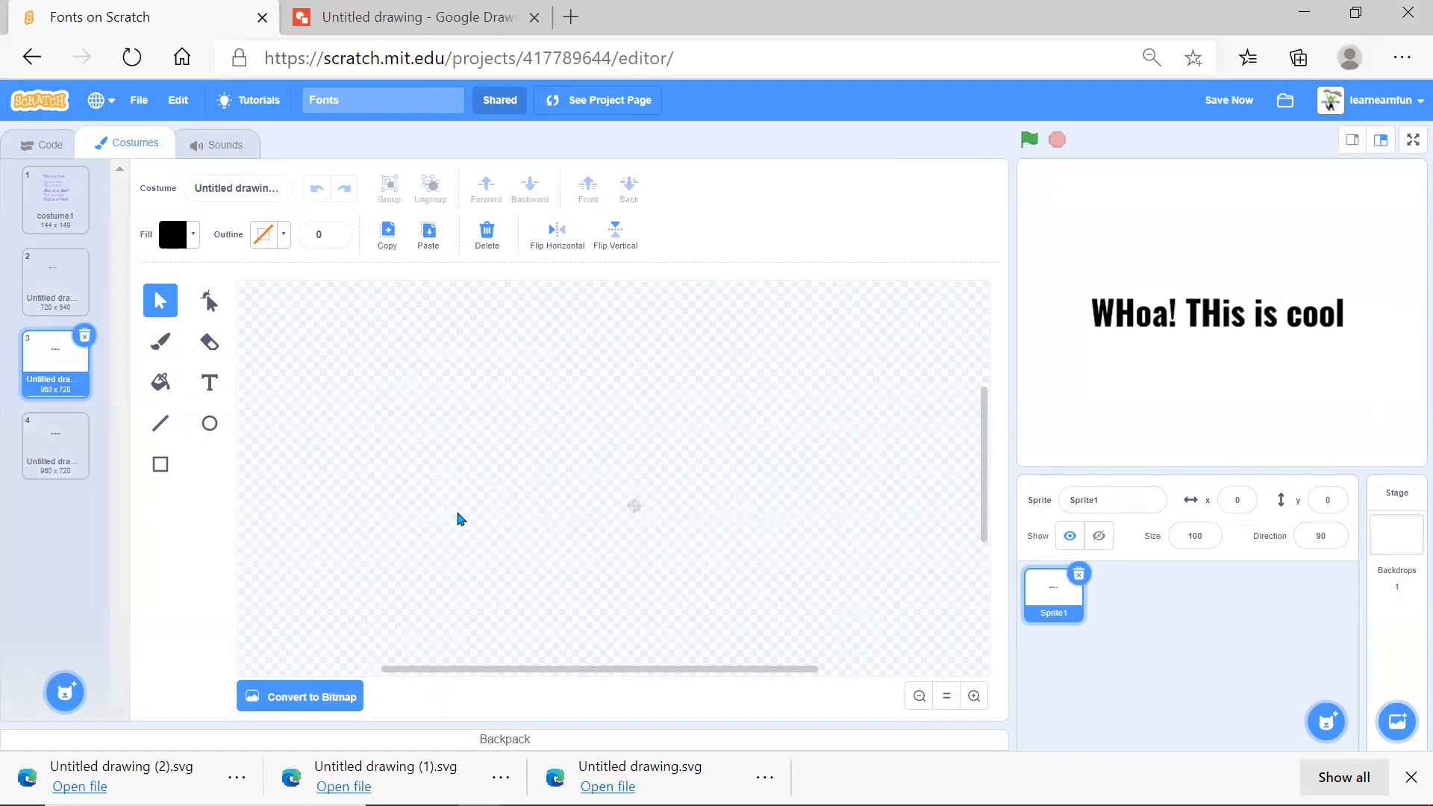
left_click(489, 447)
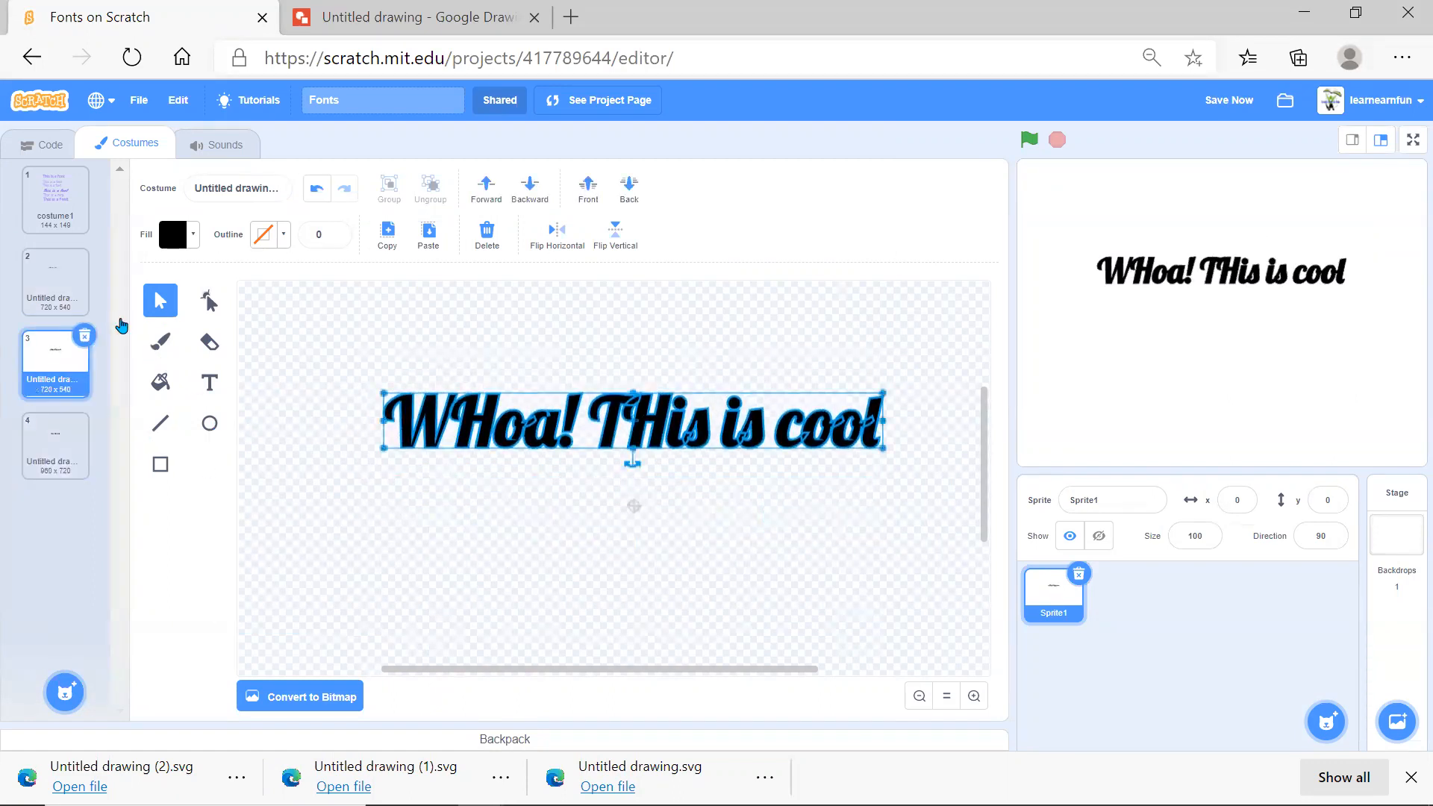
left_click(55, 283)
left_click_drag(576, 438, 691, 508)
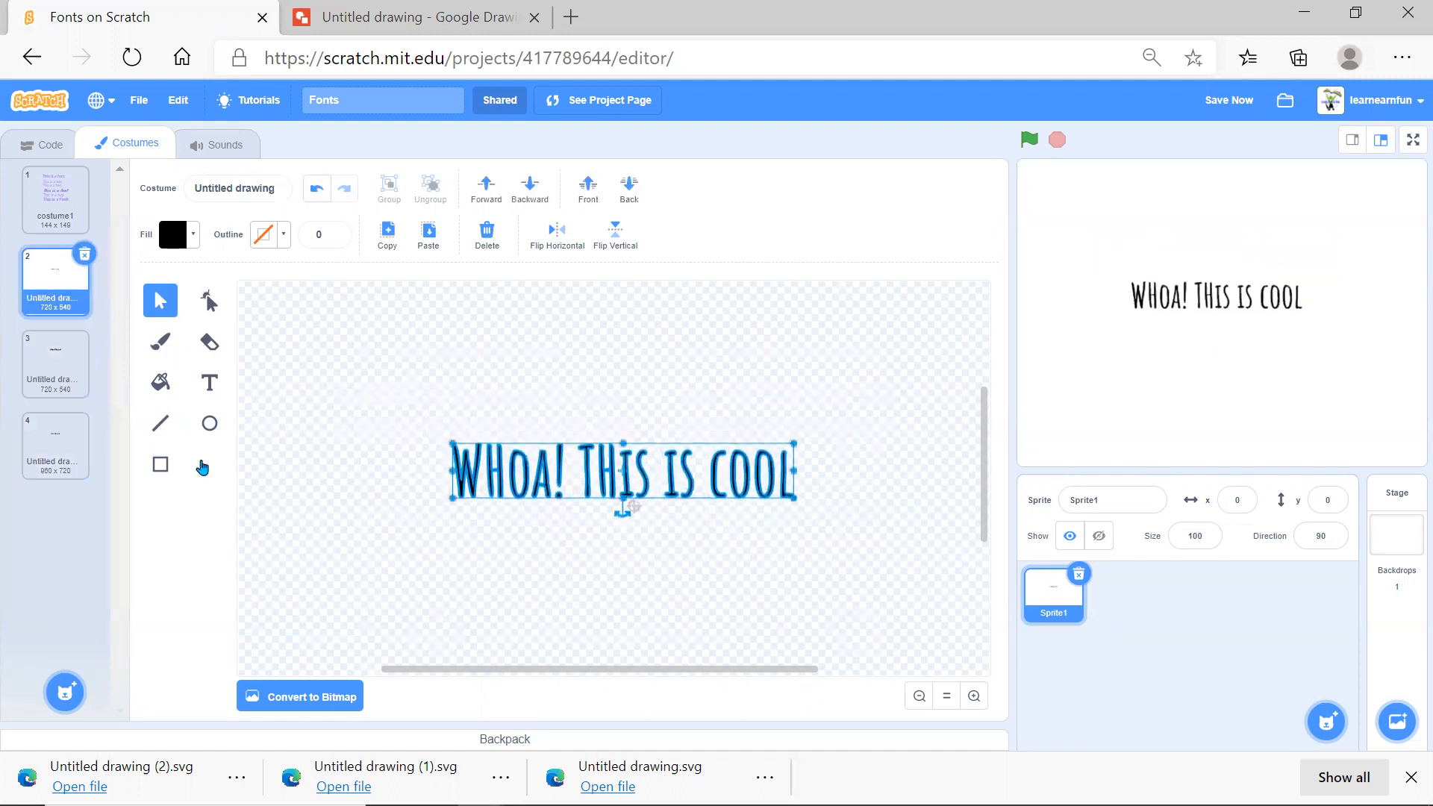
left_click(27, 425)
left_click(531, 489)
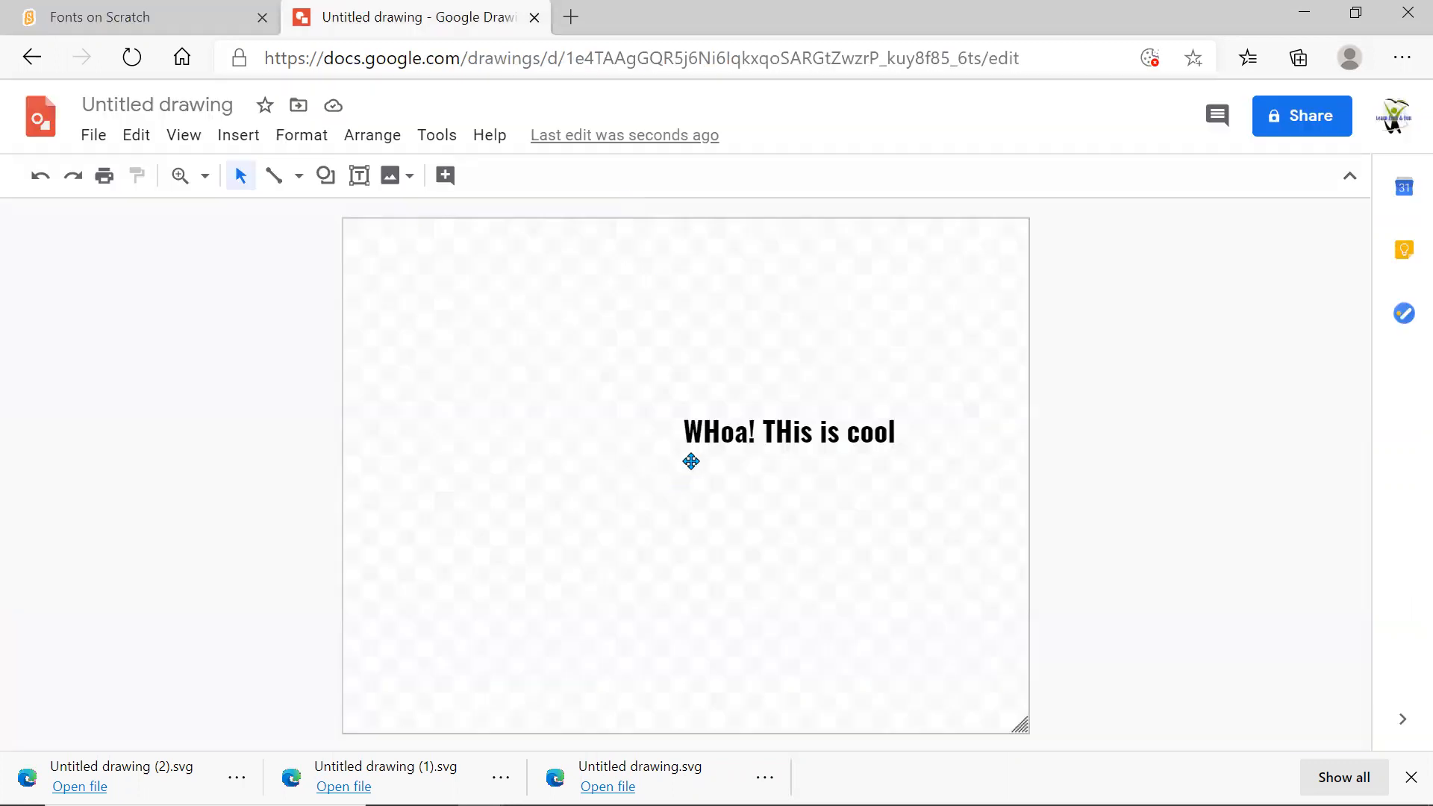
- Switch to Google Drawings, look through the fonts available for the text, including the Comfortaa weights, and return to the Scratch project
double_click(745, 420)
left_click(796, 452)
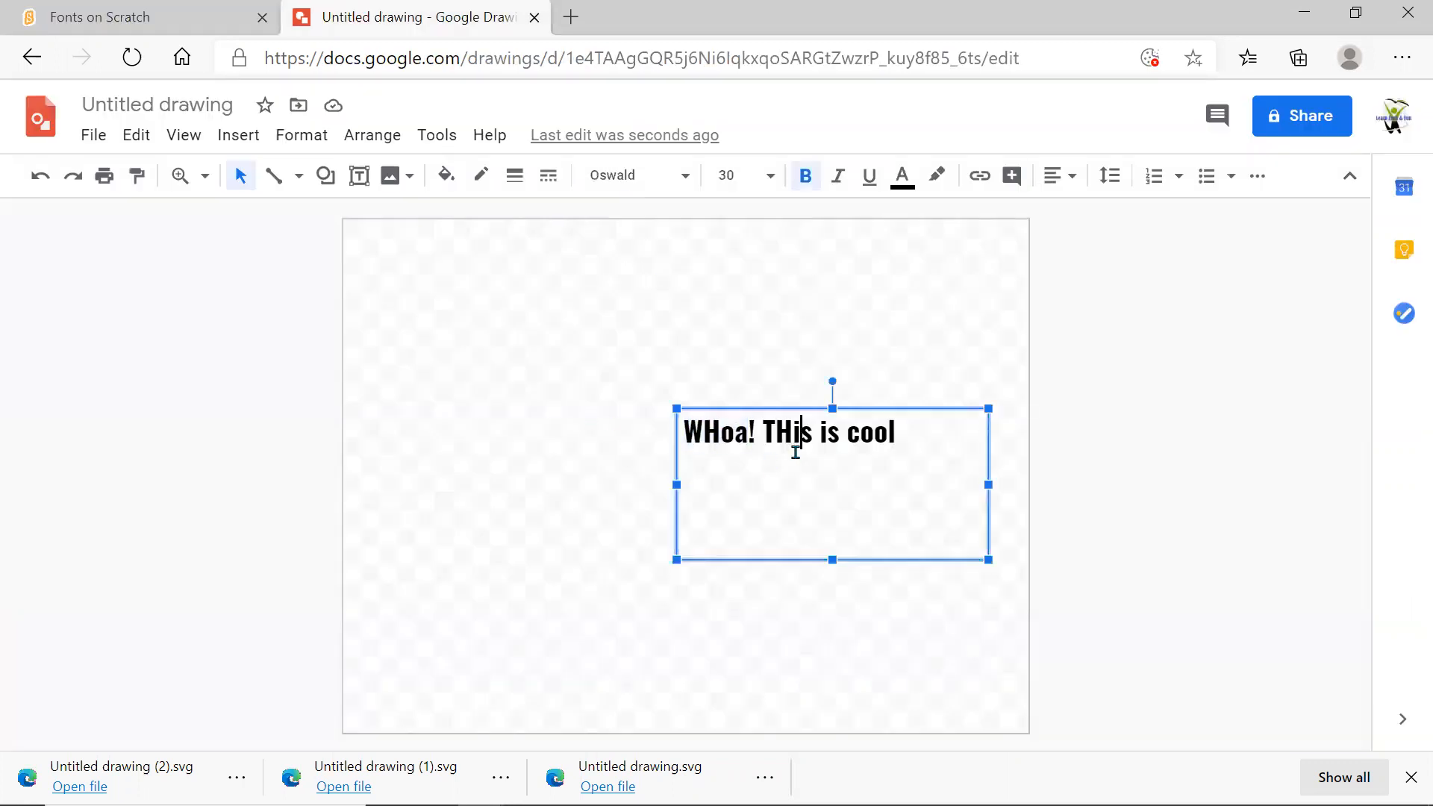
left_click(640, 177)
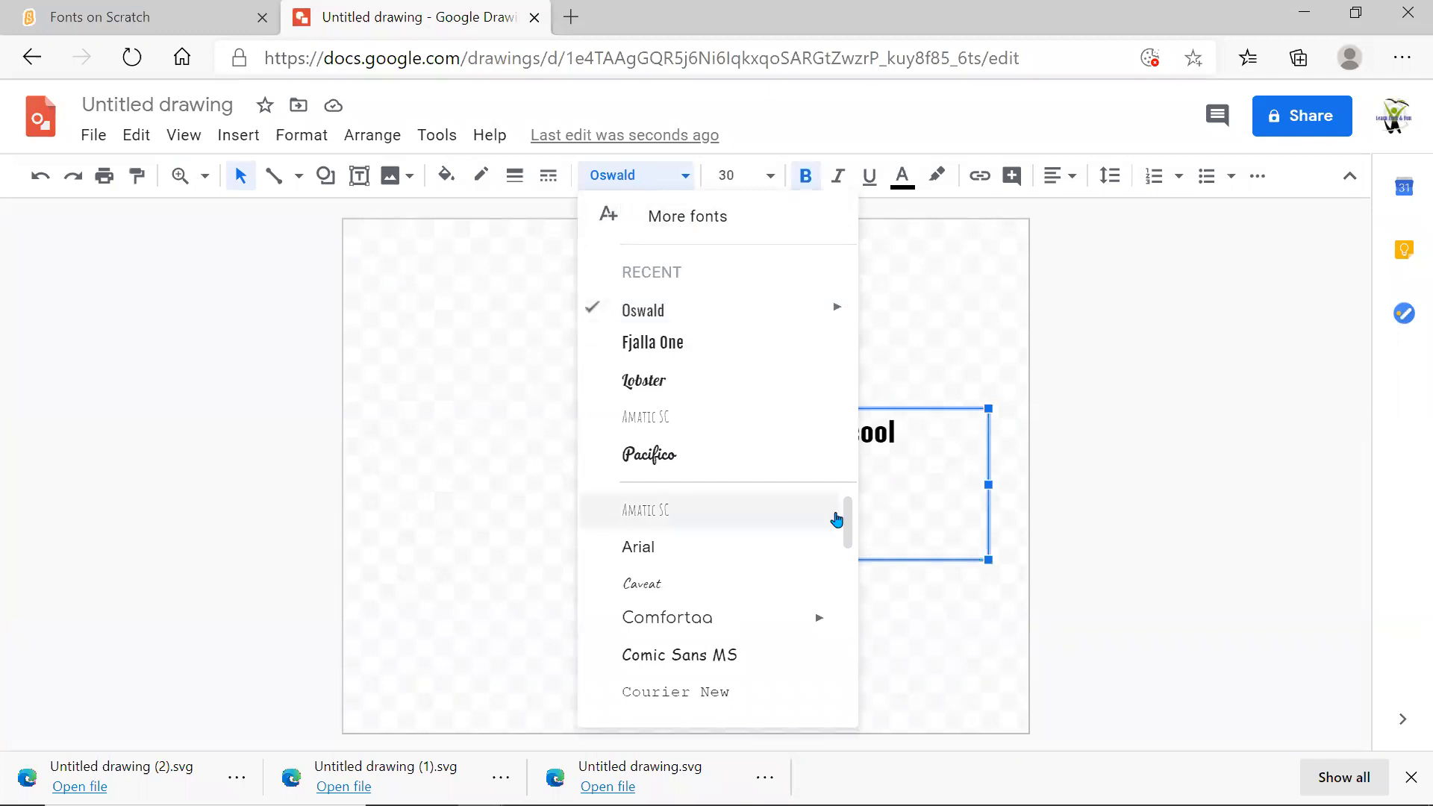
mouse_move(802, 627)
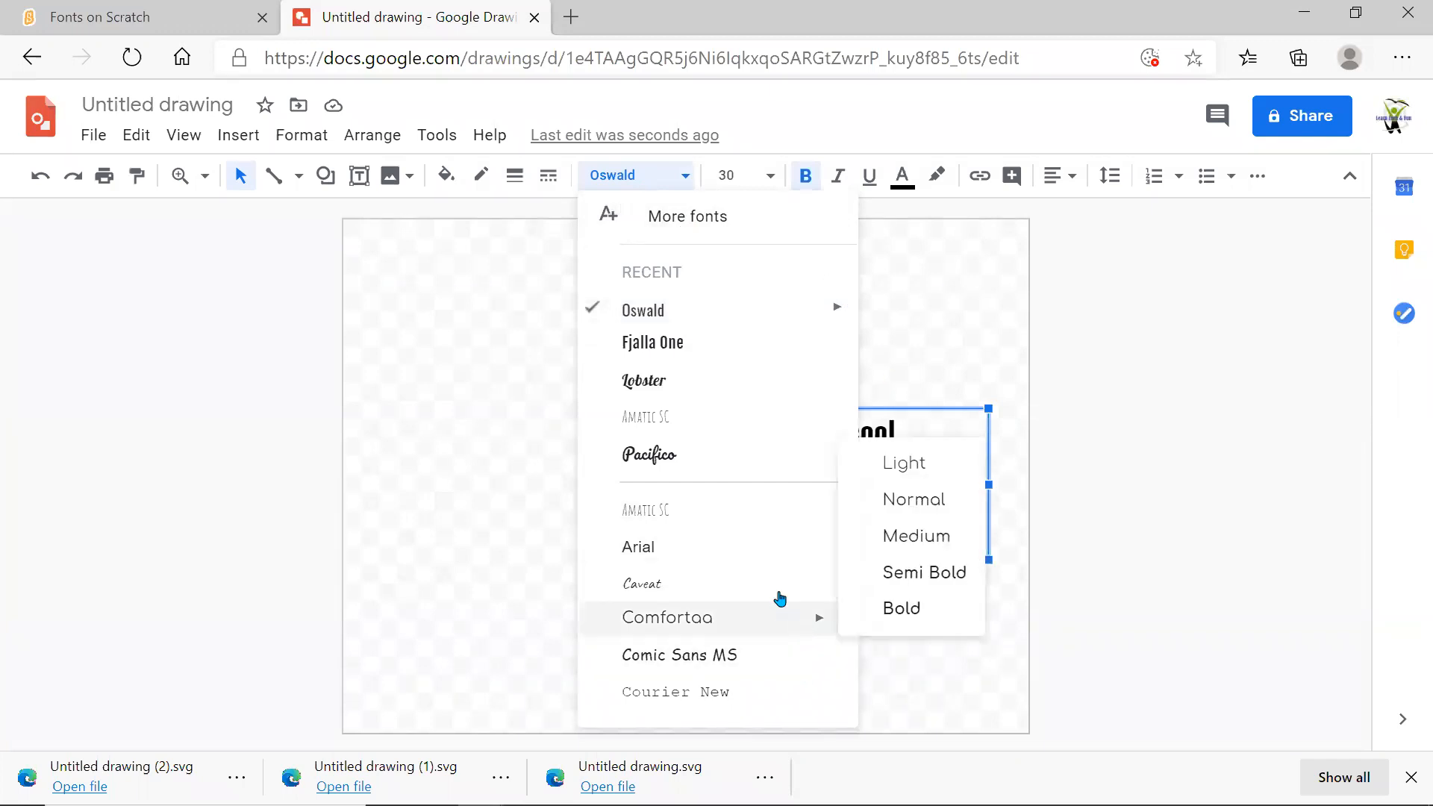
left_click_drag(849, 528, 970, 549)
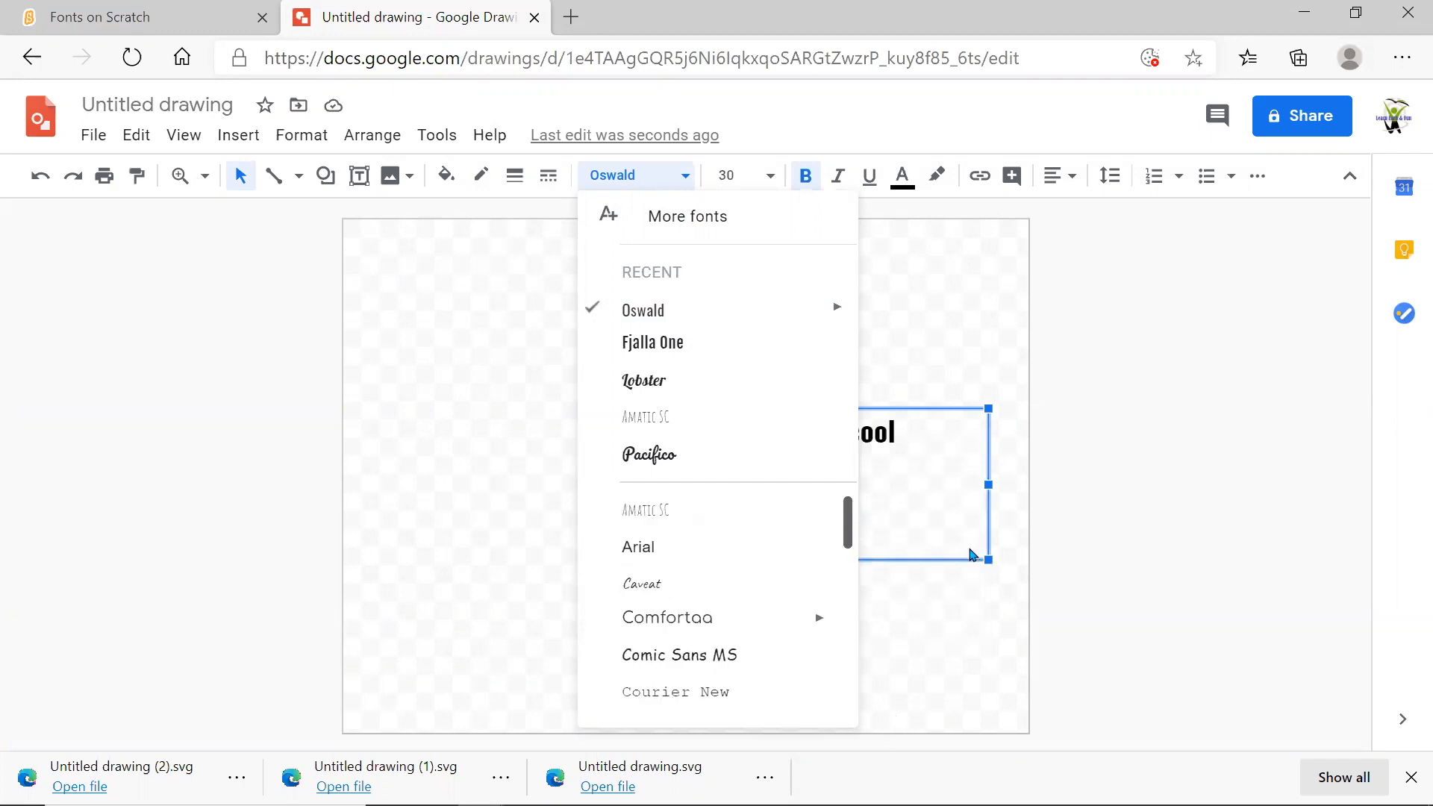
key("Escape")
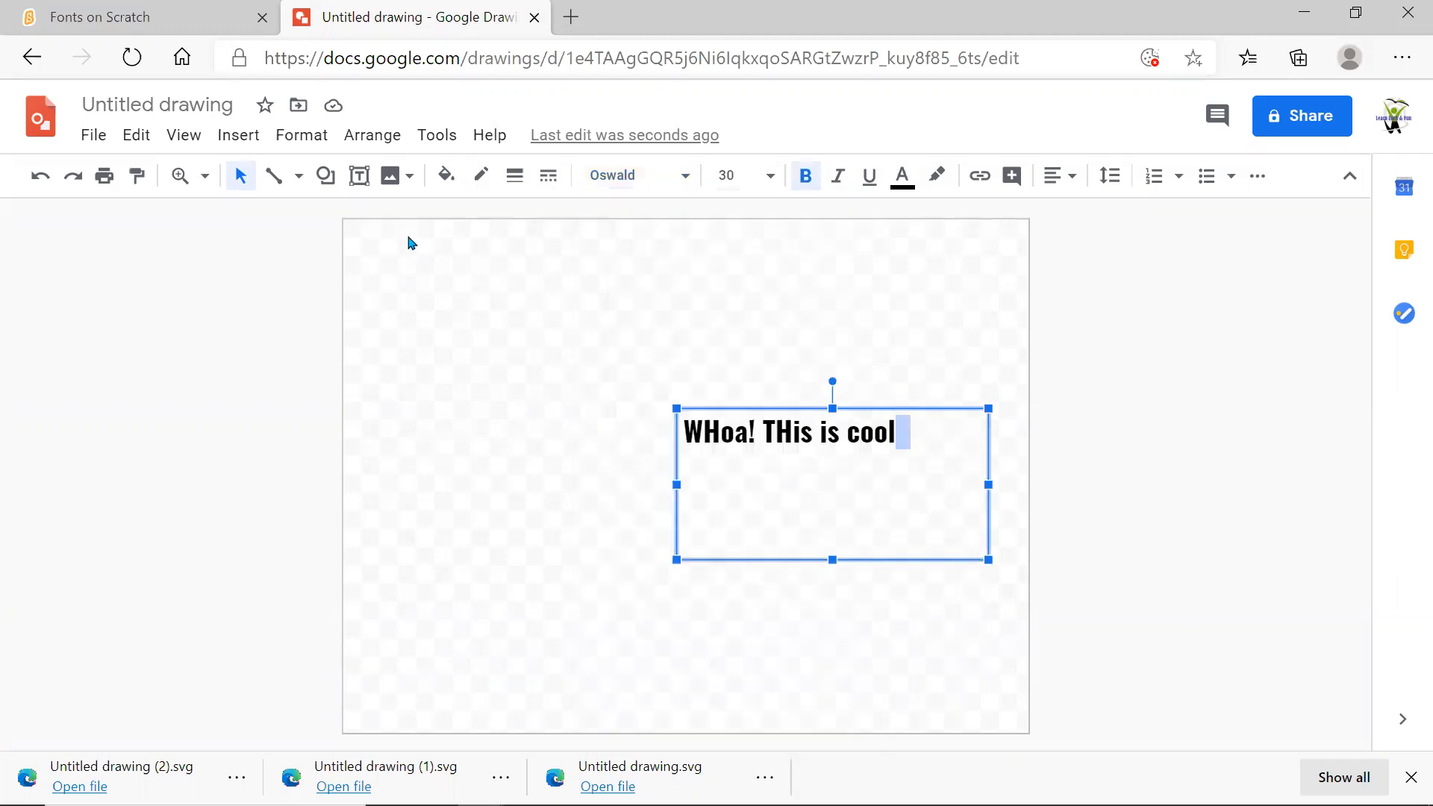
left_click(181, 8)
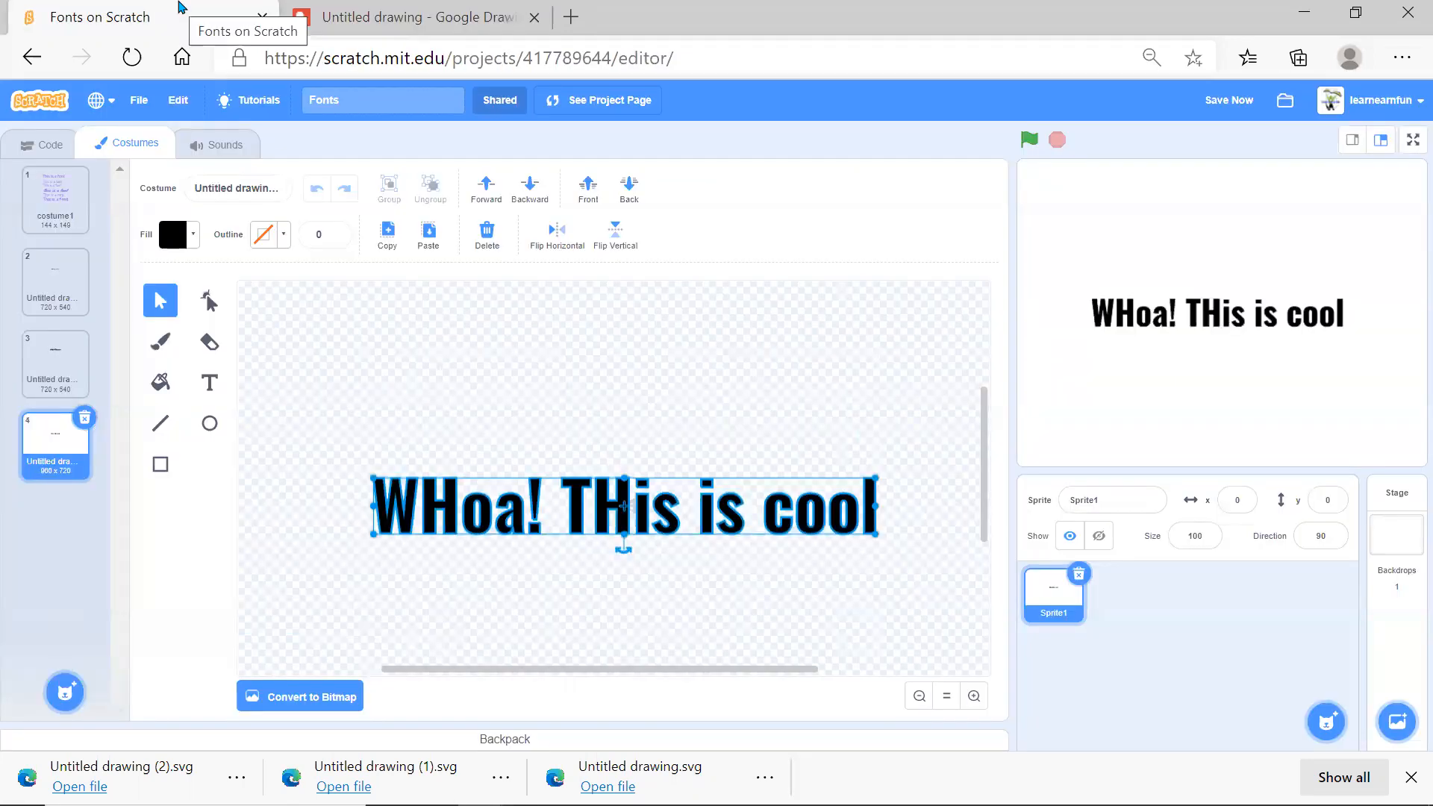